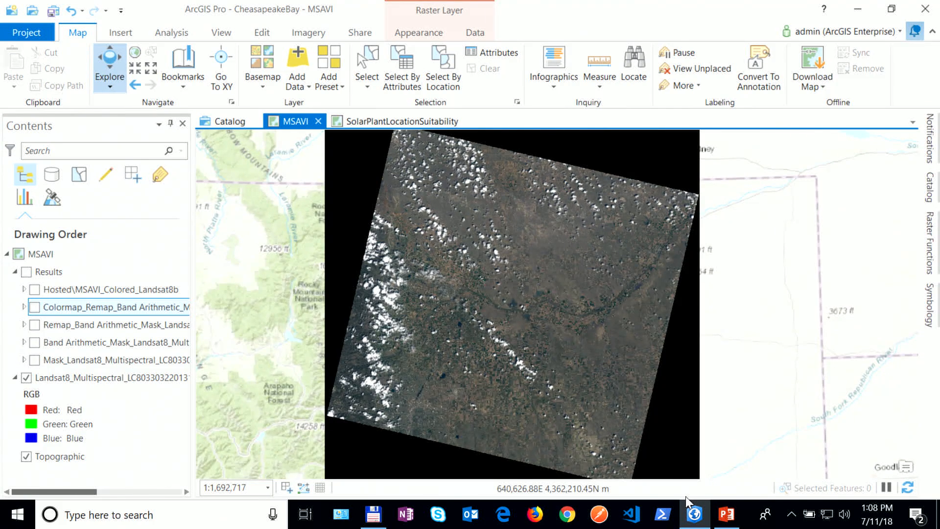
left_click(931, 245)
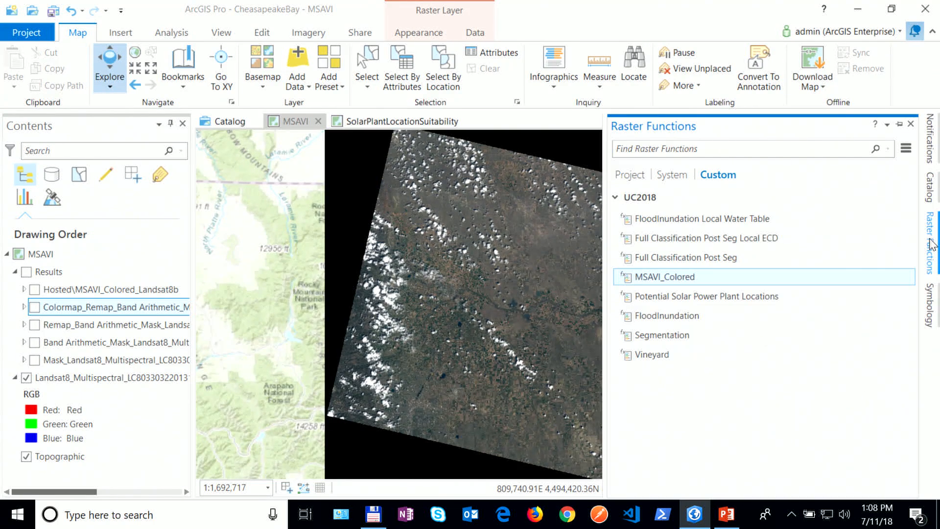
left_click(670, 175)
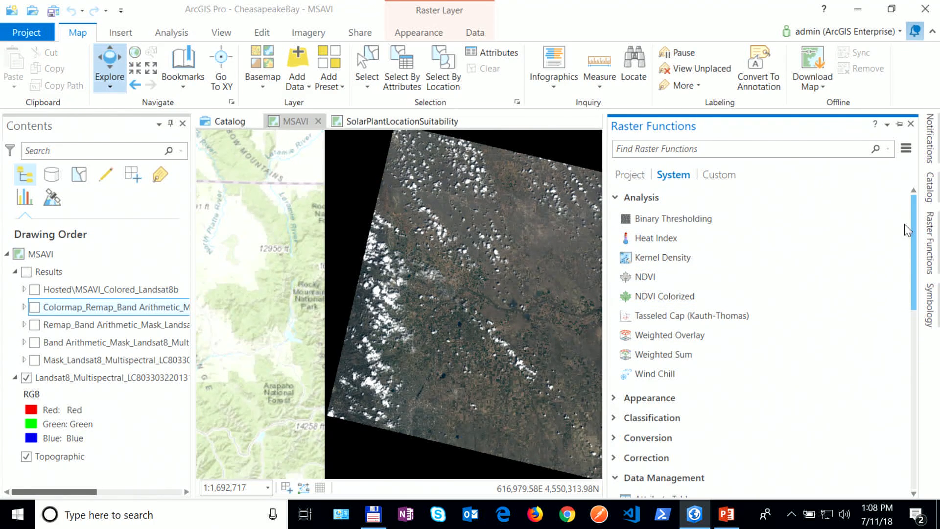
mouse_move(912, 215)
left_mouse_down()
mouse_move(909, 377)
mouse_move(904, 205)
left_mouse_up()
left_click_drag(509, 201, 445, 211)
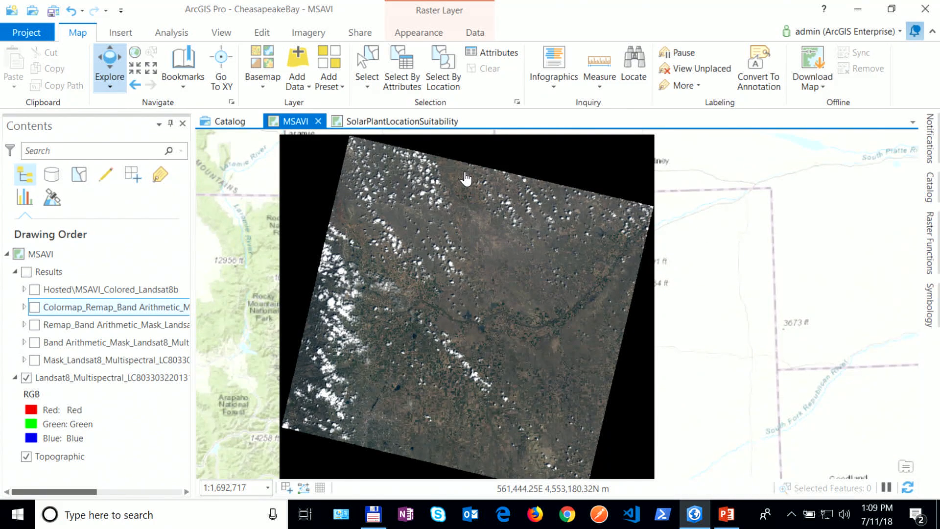
Step: Open the Mask raster function with Landsat8_Multispectral as the input raster
left_click(930, 255)
left_click(709, 146)
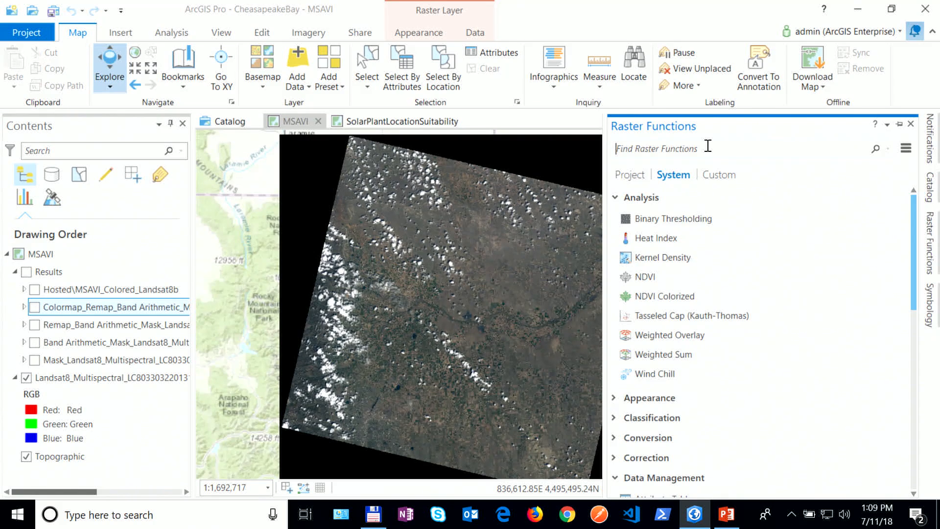
type("mask")
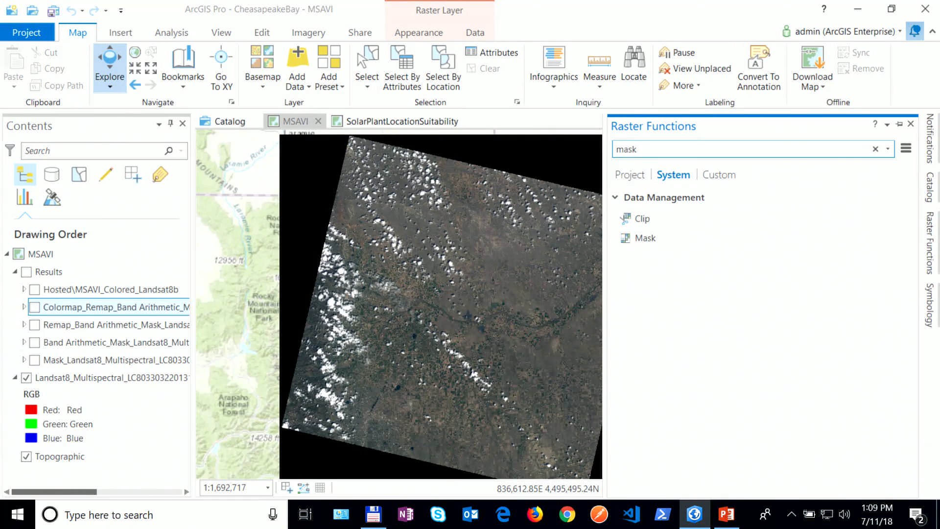
left_click(646, 239)
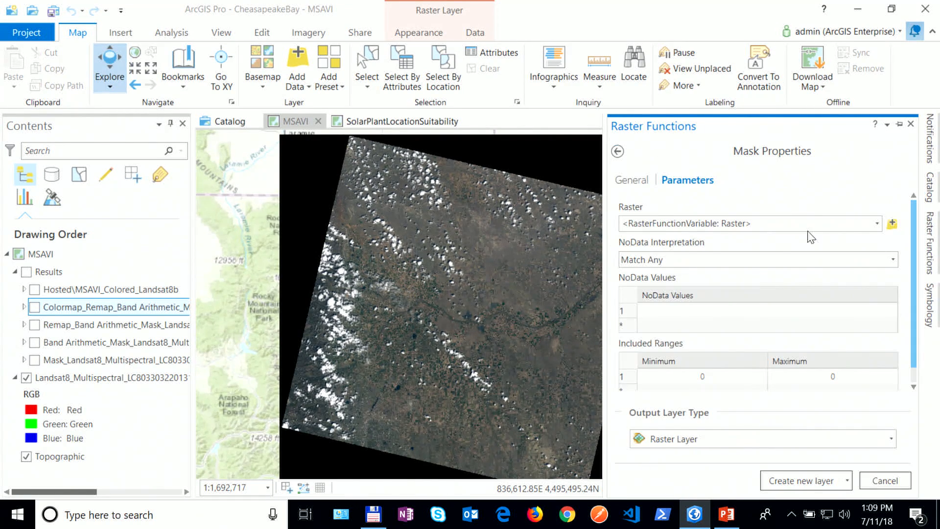
left_click(877, 223)
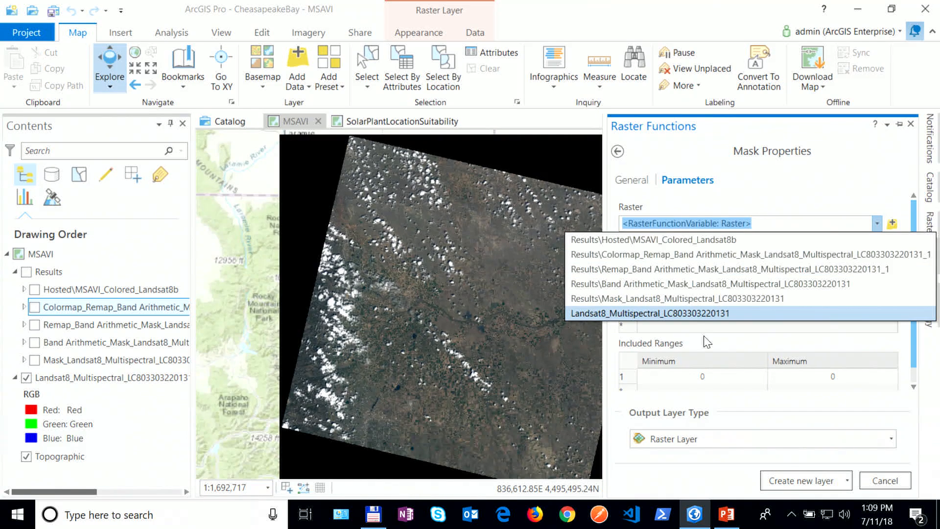
left_click(700, 315)
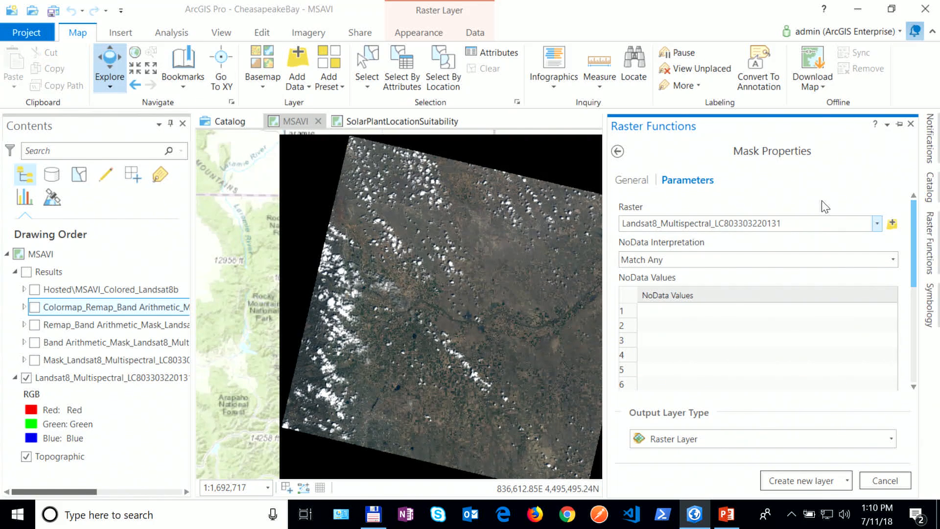
Step: Enter 0 as the NoData value for all eight bands
mouse_move(912, 229)
left_mouse_down()
mouse_move(913, 246)
mouse_move(913, 238)
left_mouse_up()
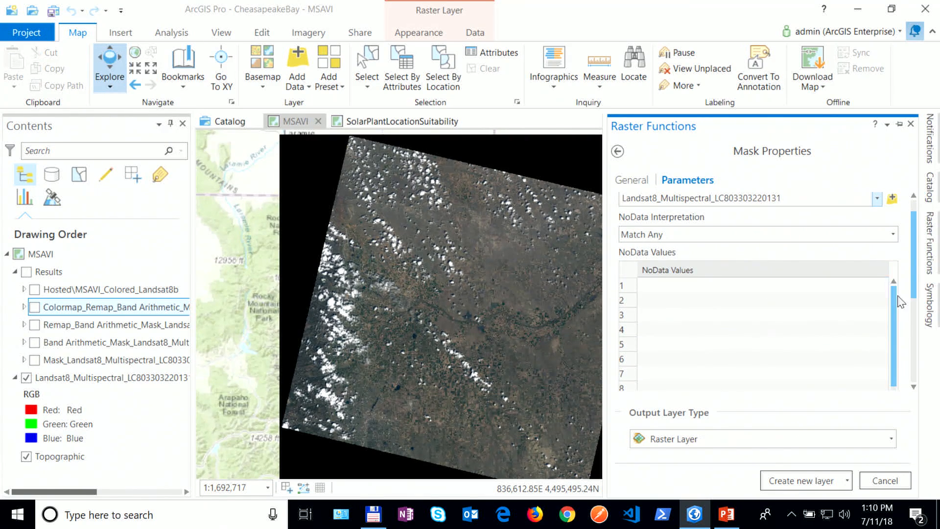
scroll(719, 217, "down", 2)
left_click(742, 224)
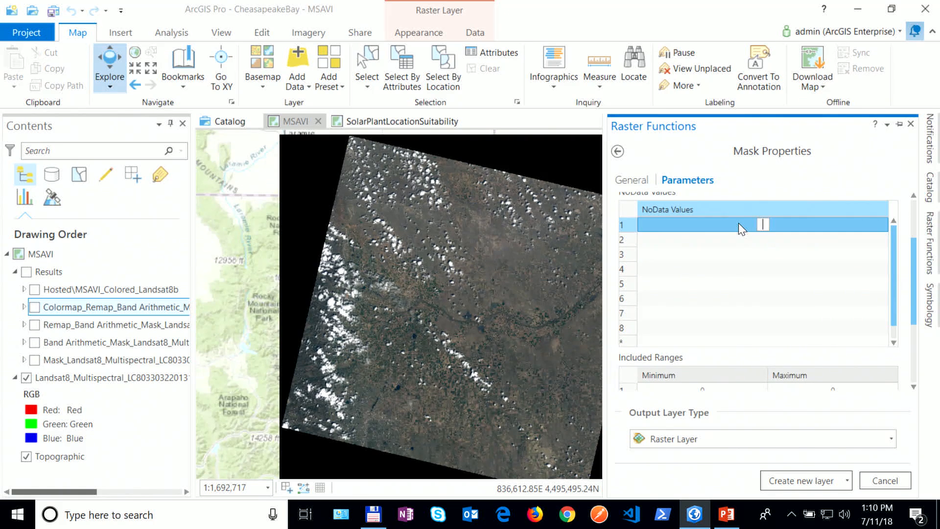
left_click(760, 239)
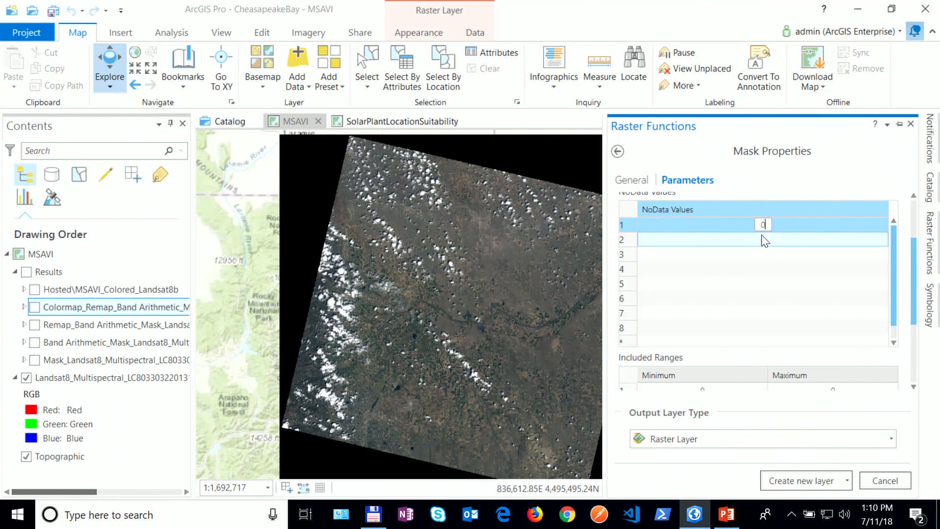
left_click(767, 255)
left_click(767, 269)
left_click(767, 283)
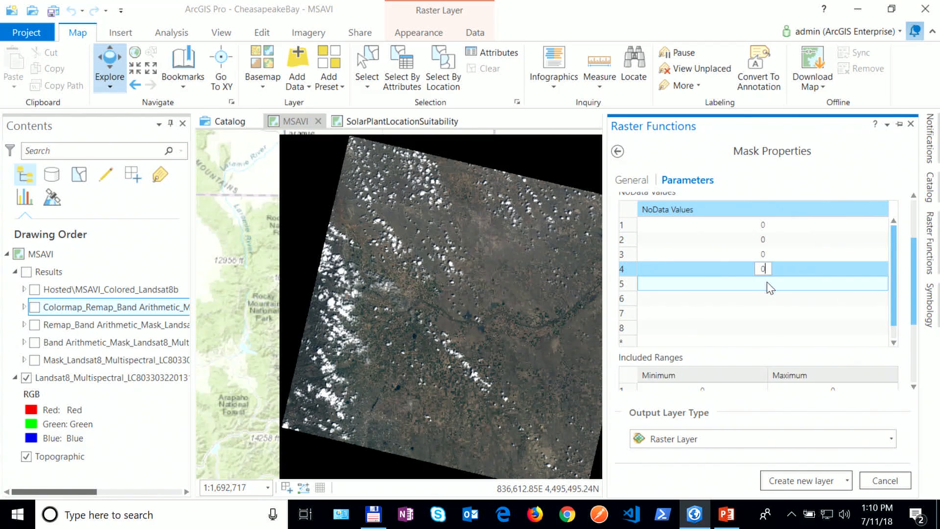
left_click(768, 298)
left_click(767, 312)
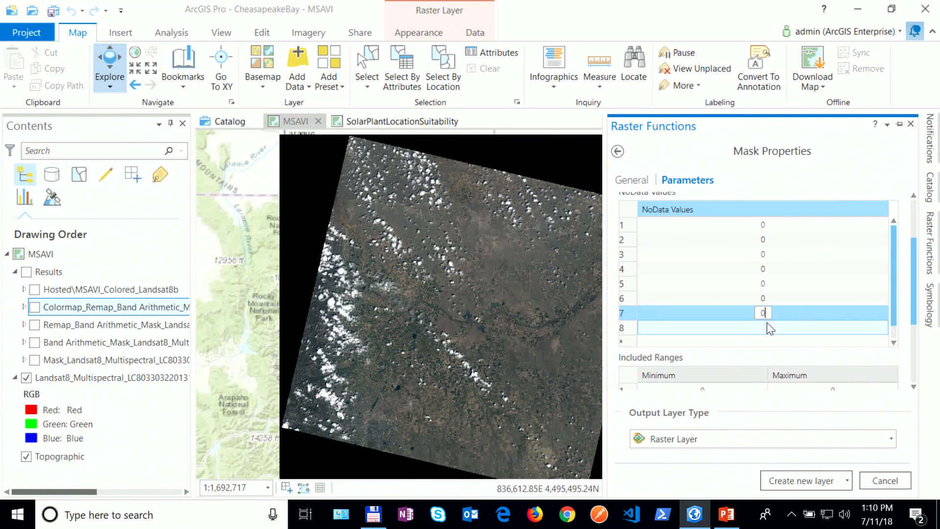
left_click(768, 324)
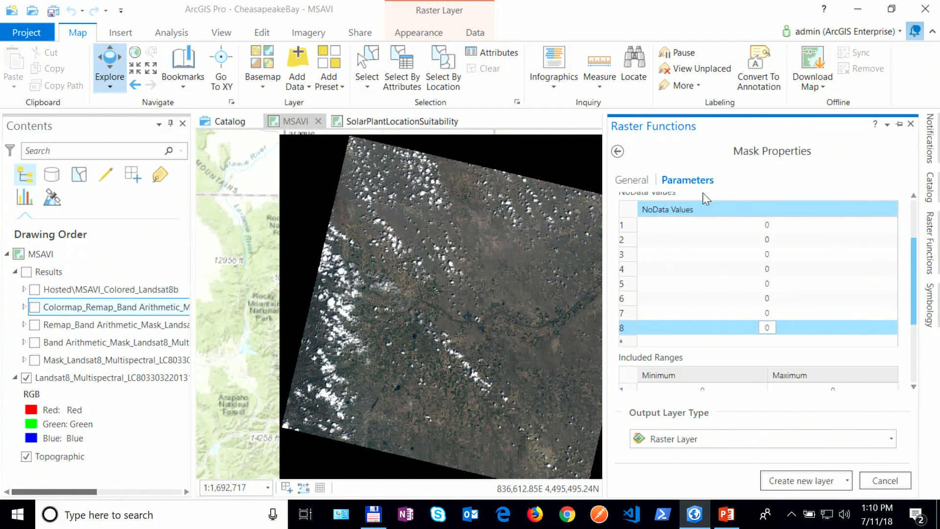
scroll(917, 246, "up", 2)
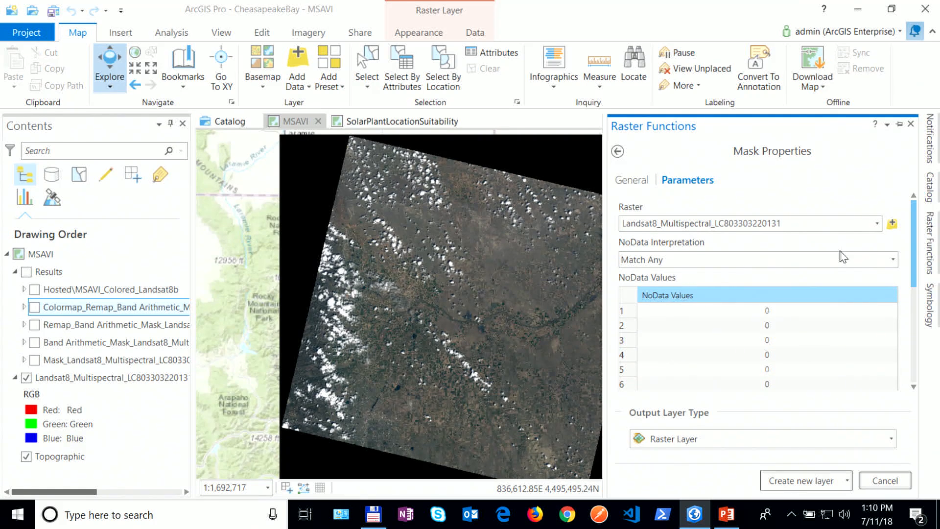
Step: Set NoData interpretation to Match All, keep Raster Layer output, and create the masked layer
left_click(893, 260)
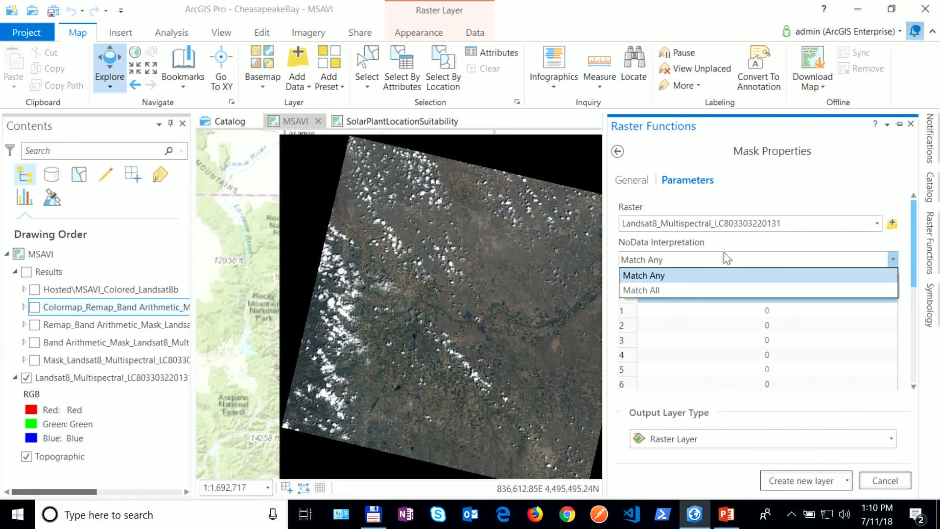
left_click(694, 289)
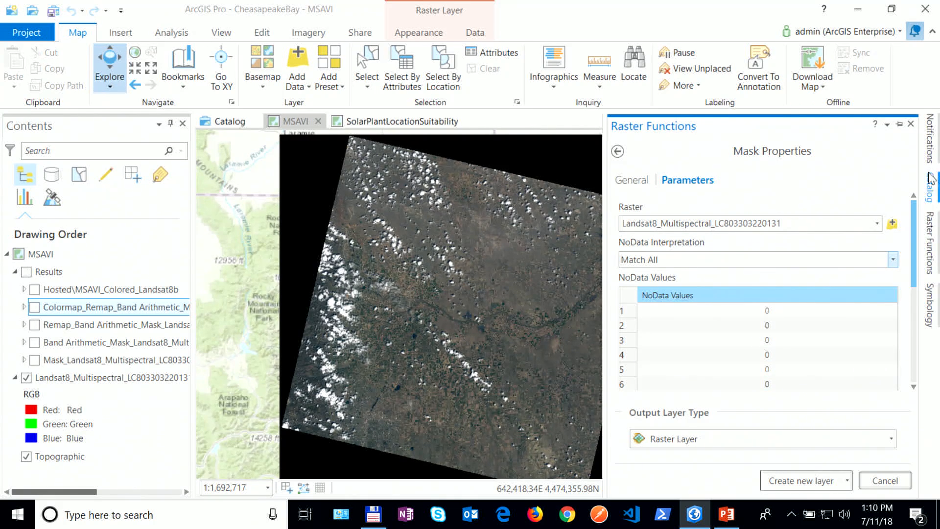
mouse_move(914, 241)
left_mouse_down()
mouse_move(915, 254)
mouse_move(915, 239)
left_mouse_up()
left_click(795, 442)
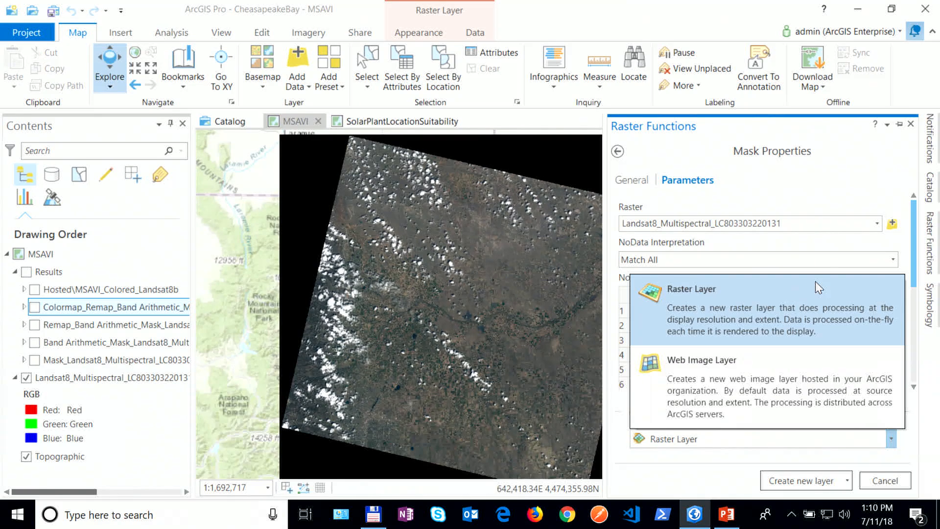
left_click(796, 319)
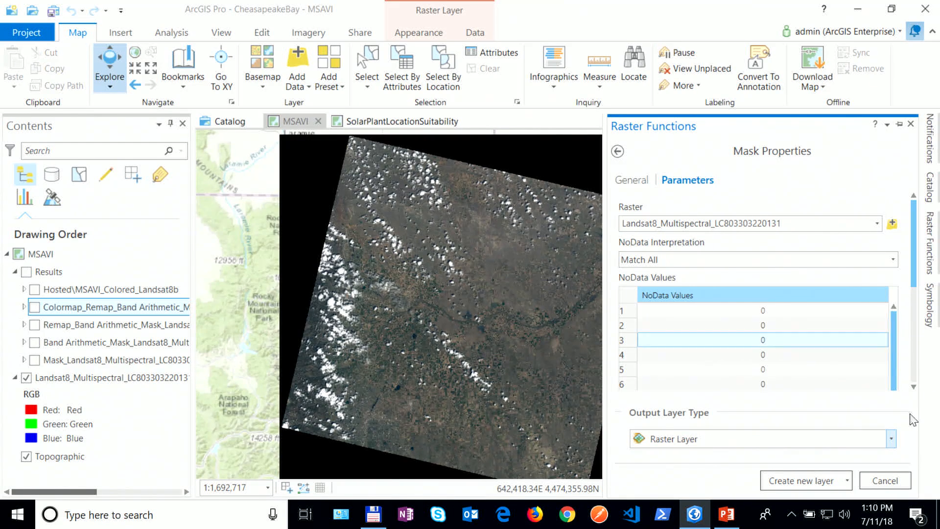
left_click(803, 481)
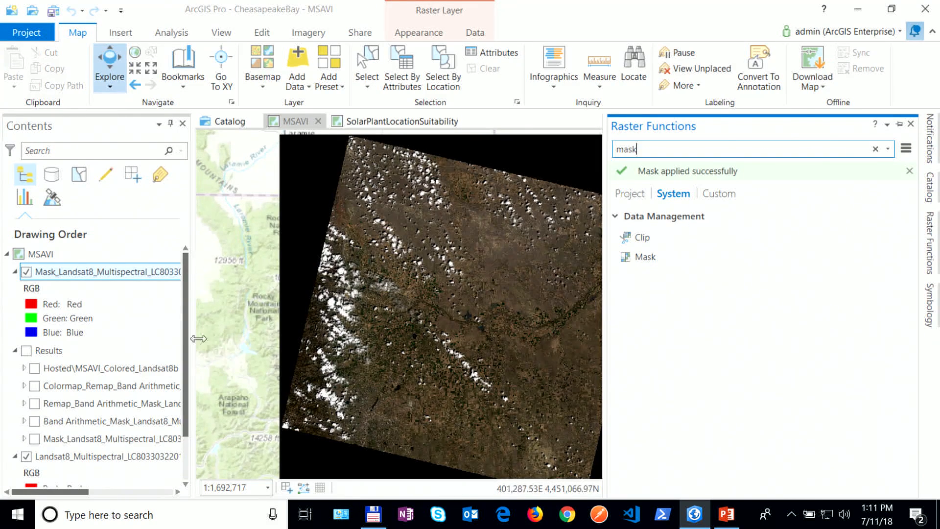
Step: Hide the Landsat8_Multispectral layer and collapse the Results group in Contents
mouse_move(184, 333)
left_mouse_down()
mouse_move(184, 376)
mouse_move(186, 340)
left_mouse_up()
left_click(26, 400)
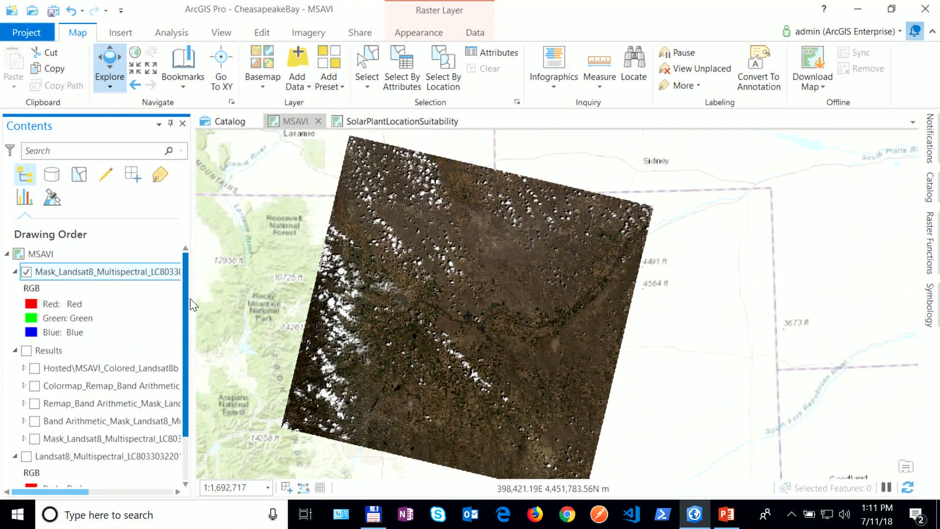
left_click(15, 350)
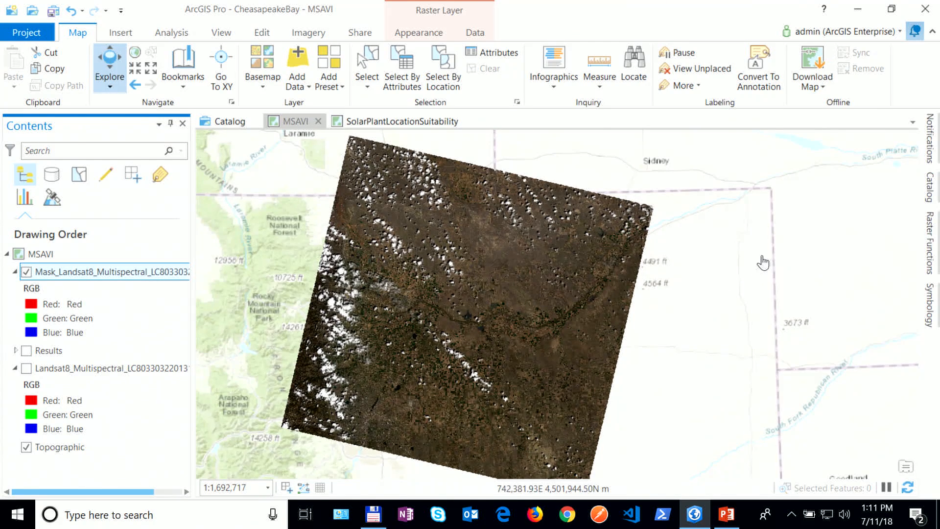
Step: Apply Band Arithmetic to Mask_Landsat8 using Modified SAVI with band indexes 5 4 as a new layer
left_click(928, 243)
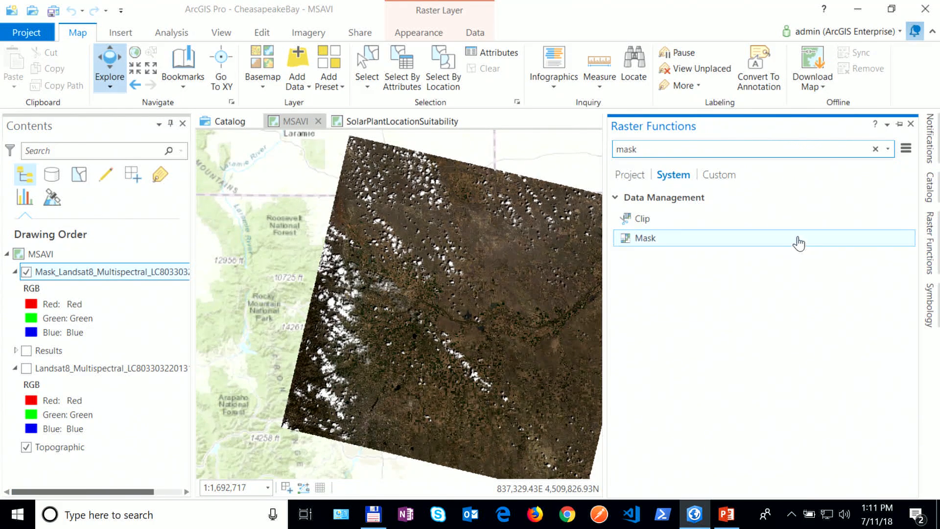
double_click(629, 149)
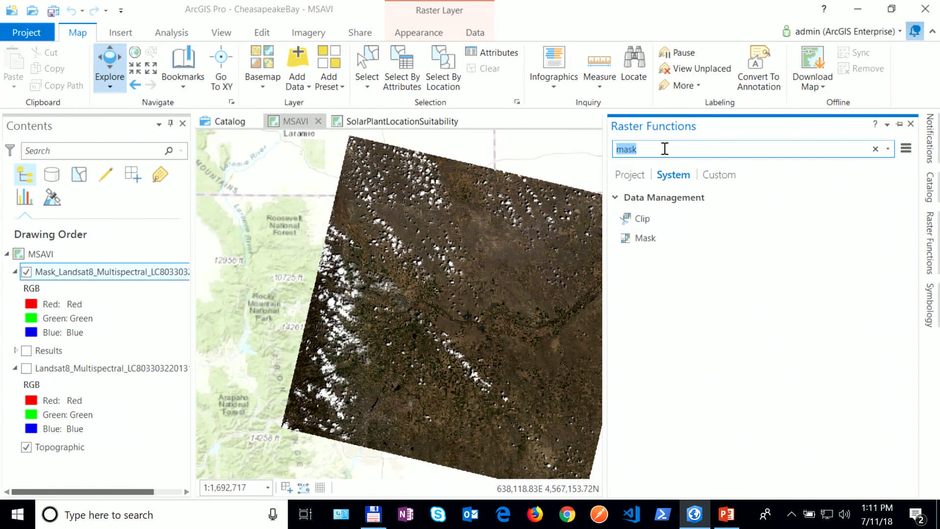
type("band arith")
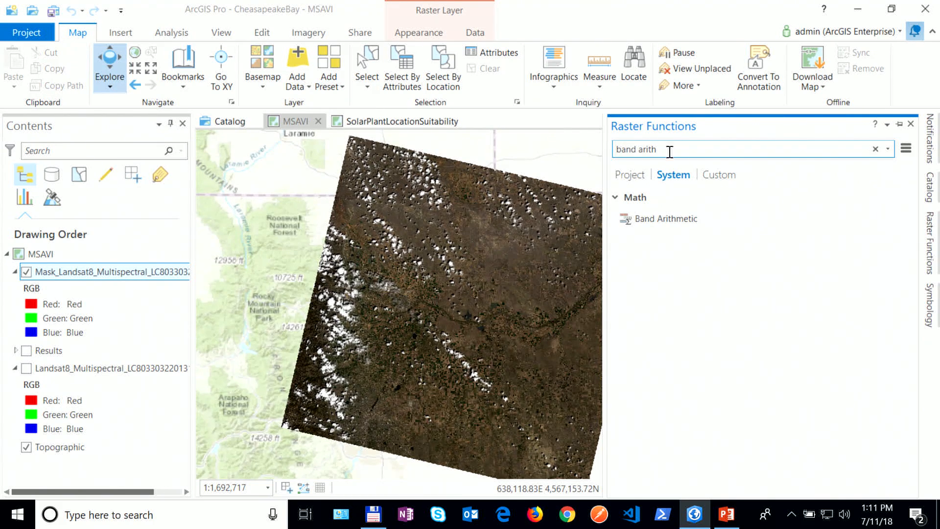
left_click(665, 217)
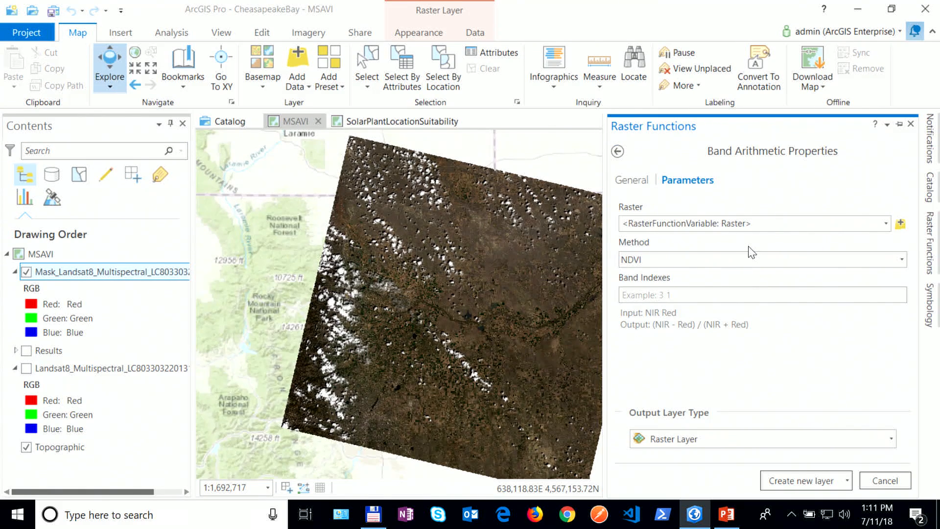
left_click(886, 225)
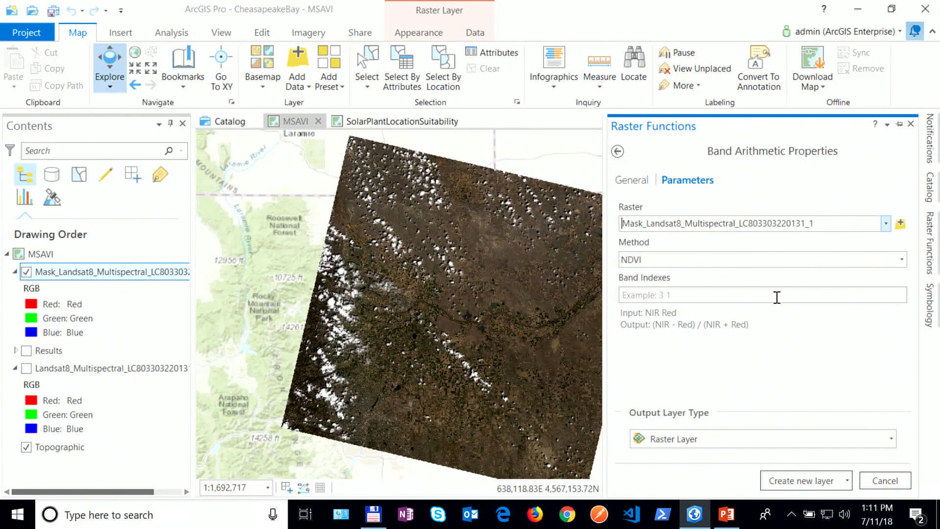
left_click(902, 260)
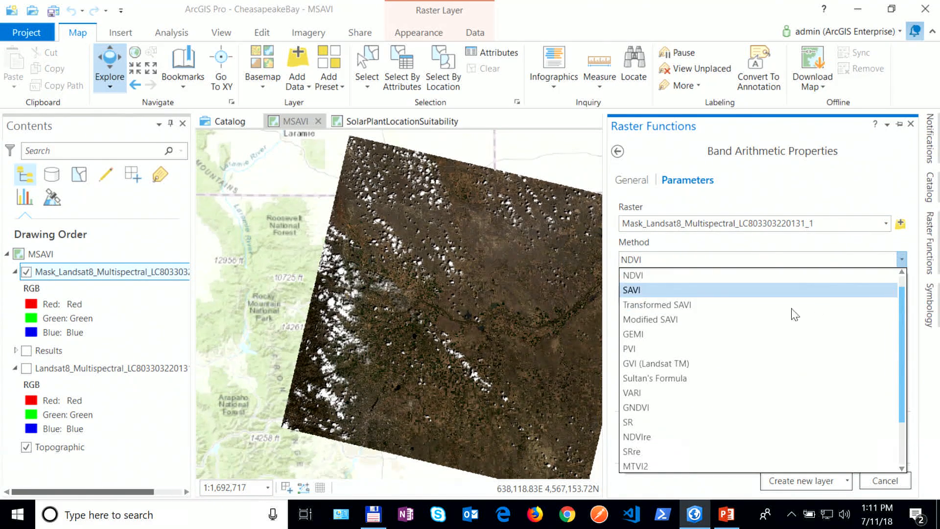
left_click(760, 323)
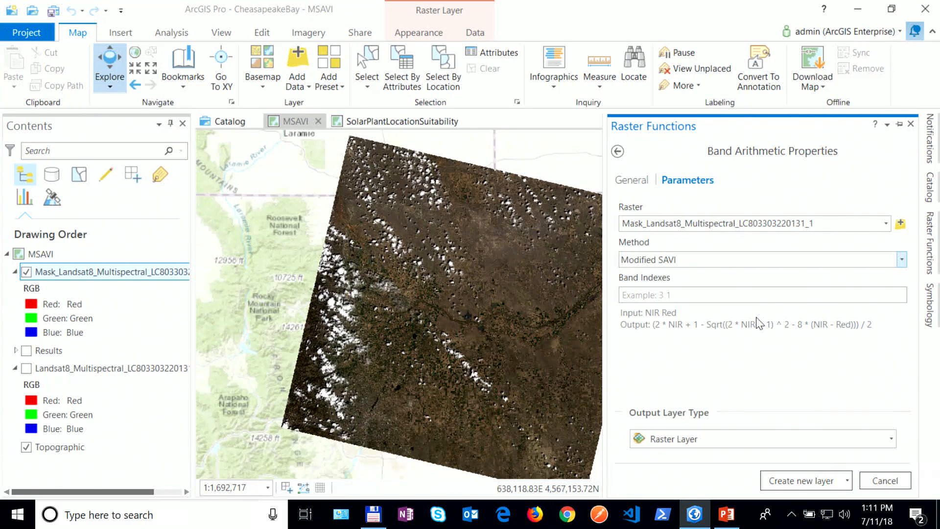
left_click(690, 300)
type("5 4")
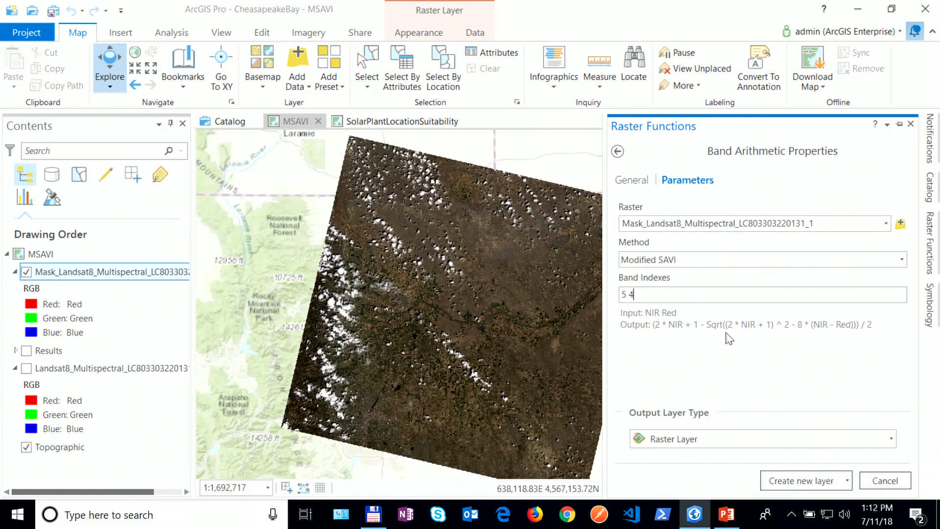
left_click(786, 482)
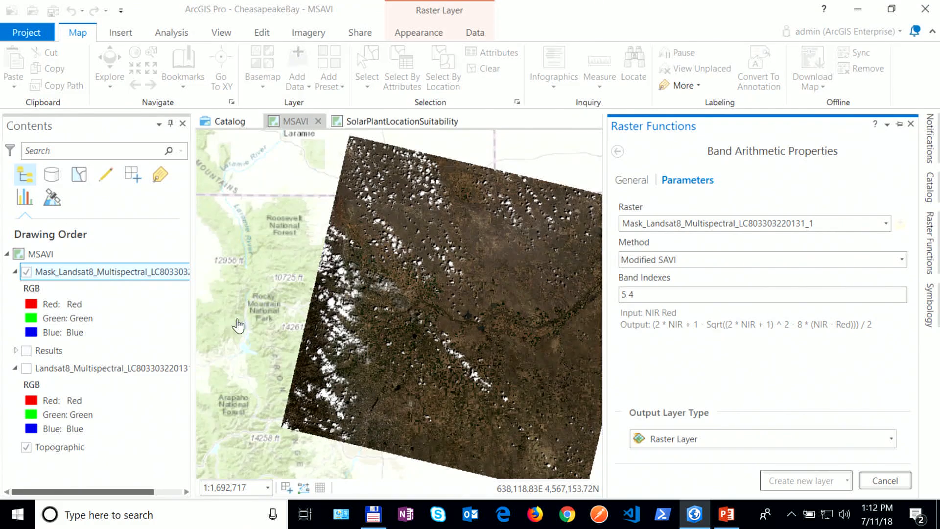
Step: Hide and collapse the Mask_Landsat8 layer so the MSAVI result shows
left_click(26, 347)
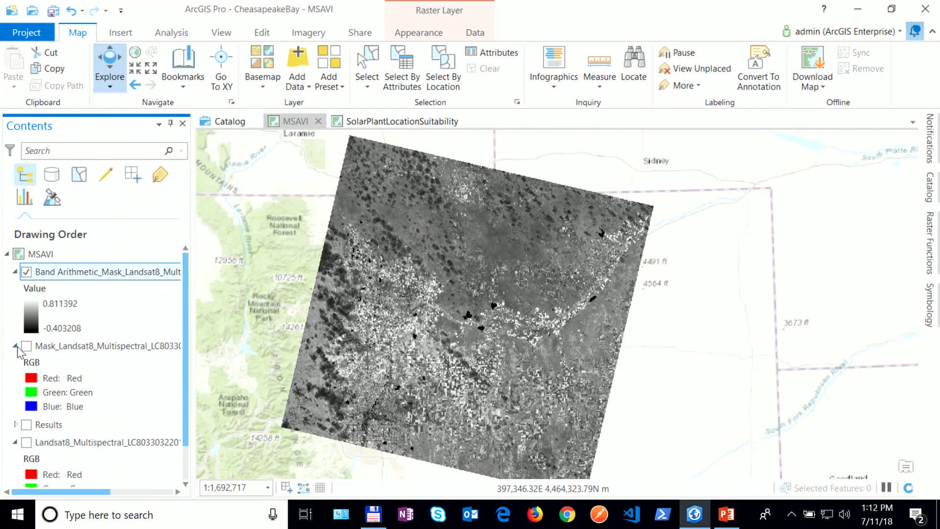
left_click(15, 346)
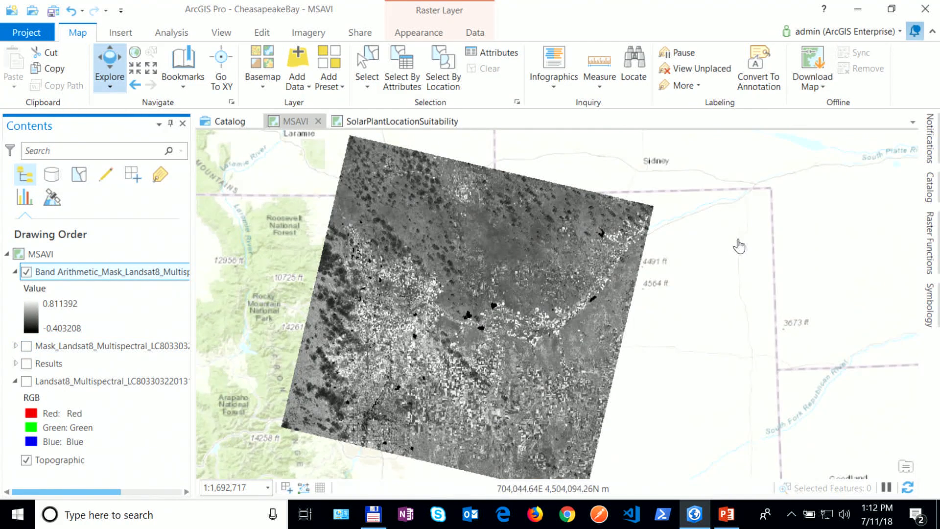
left_click(936, 244)
left_click_drag(525, 305, 481, 303)
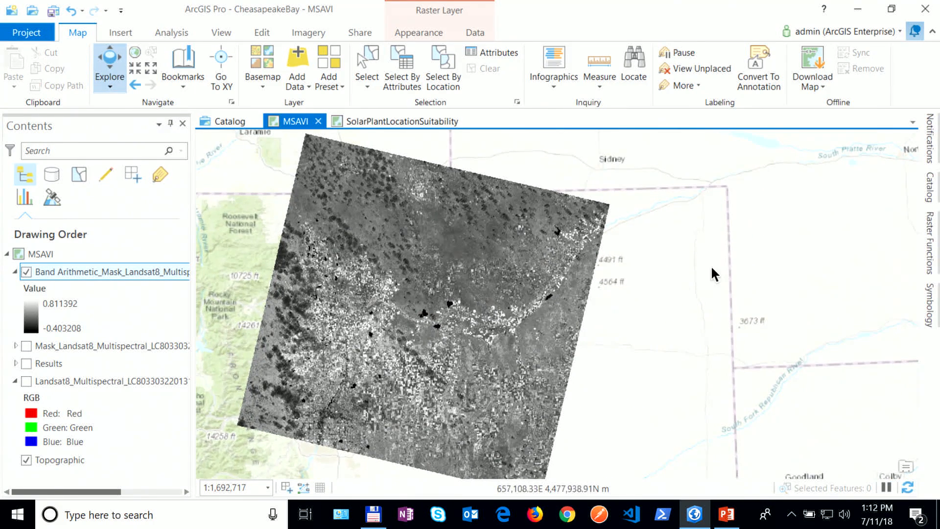
Step: Search the Raster Functions pane for 'remap'
left_click(931, 245)
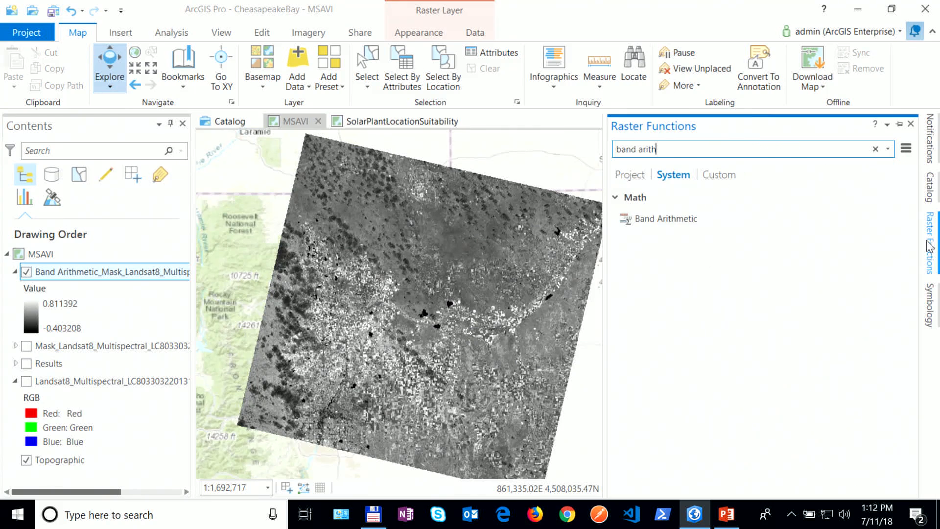
left_click(679, 149)
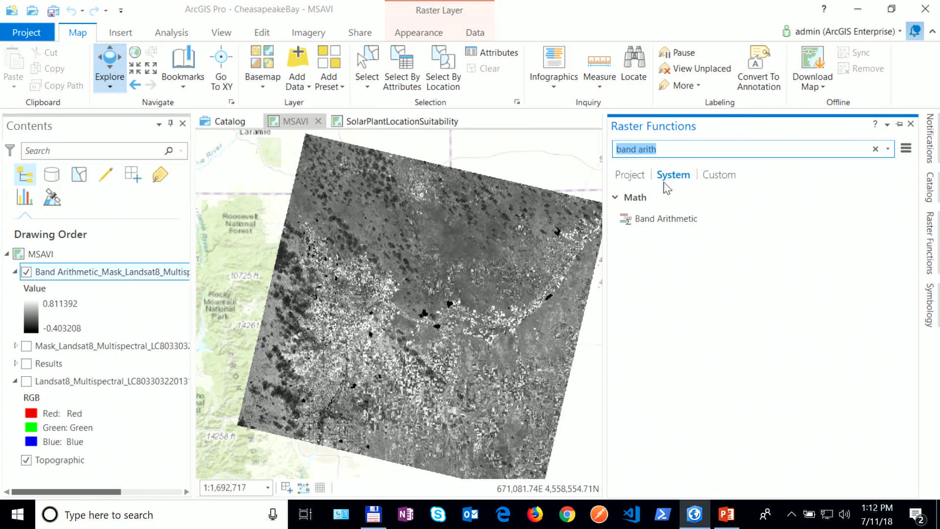
type("r")
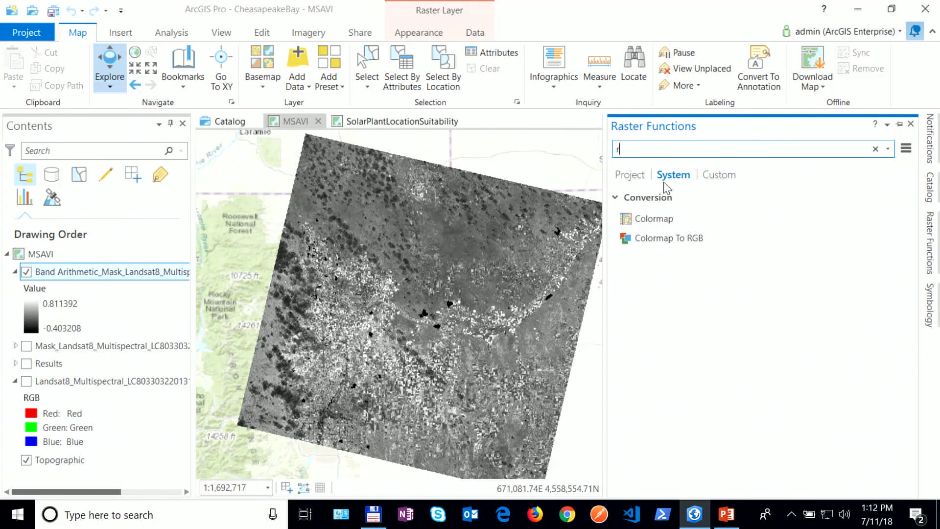
type("emap")
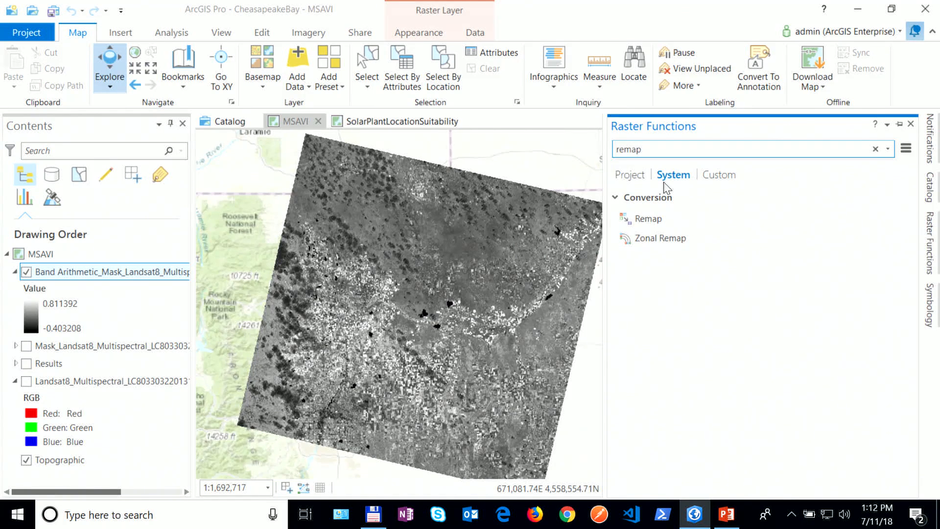
Step: Open Remap and enter rows -1 to -0.6, and -0.6 to -0.3 mapped to 50
left_click(660, 222)
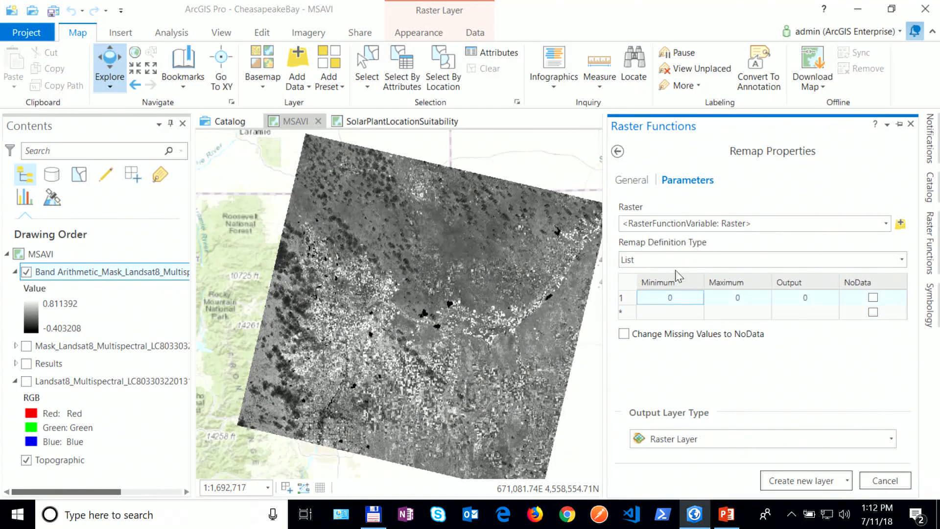
left_click(669, 297)
left_click(674, 297)
type("-1")
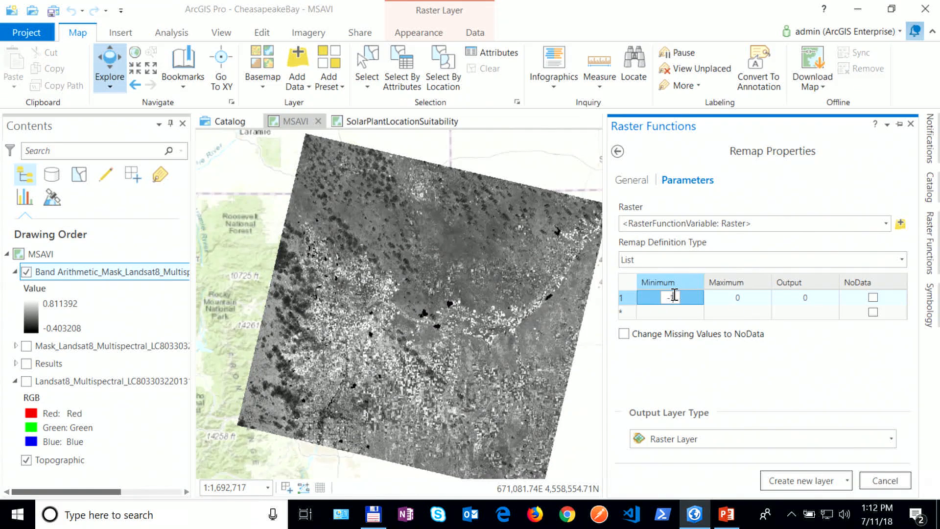
left_click(753, 301)
left_click(753, 302)
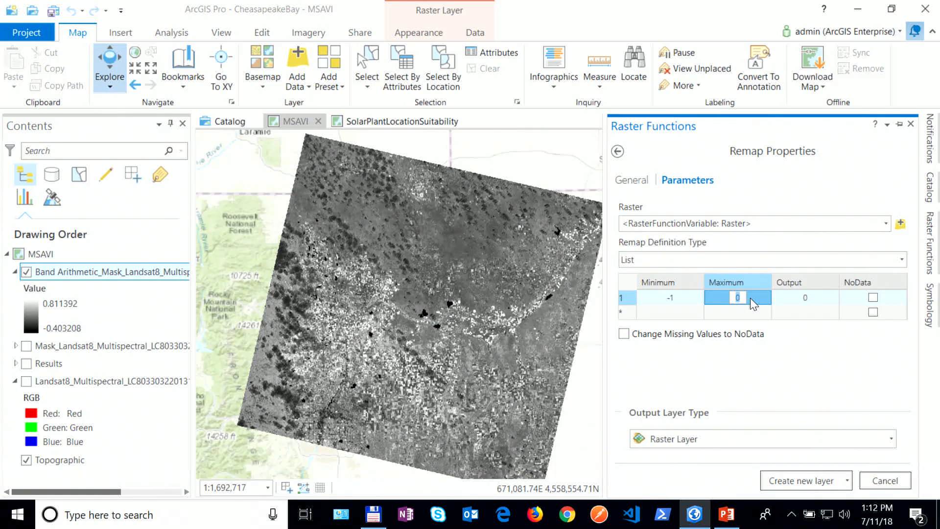
type("-0.6")
left_click(672, 313)
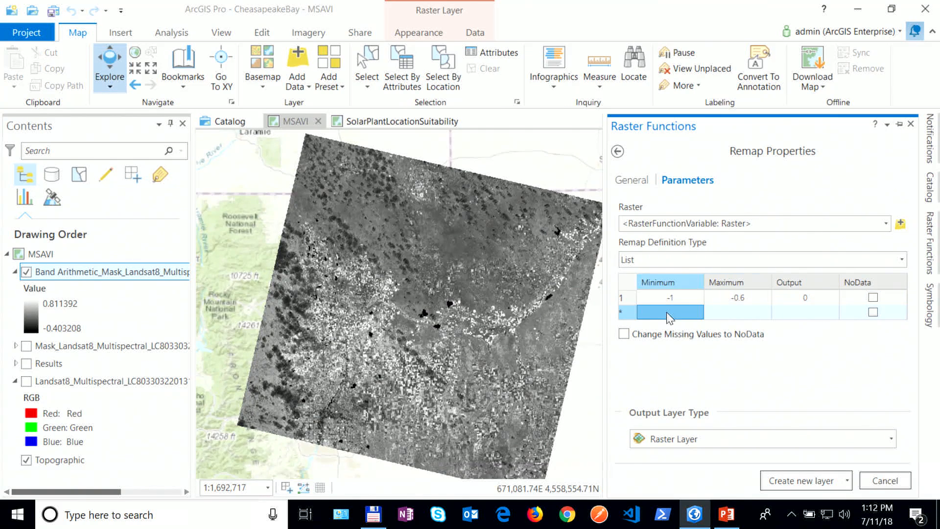
left_click(680, 317)
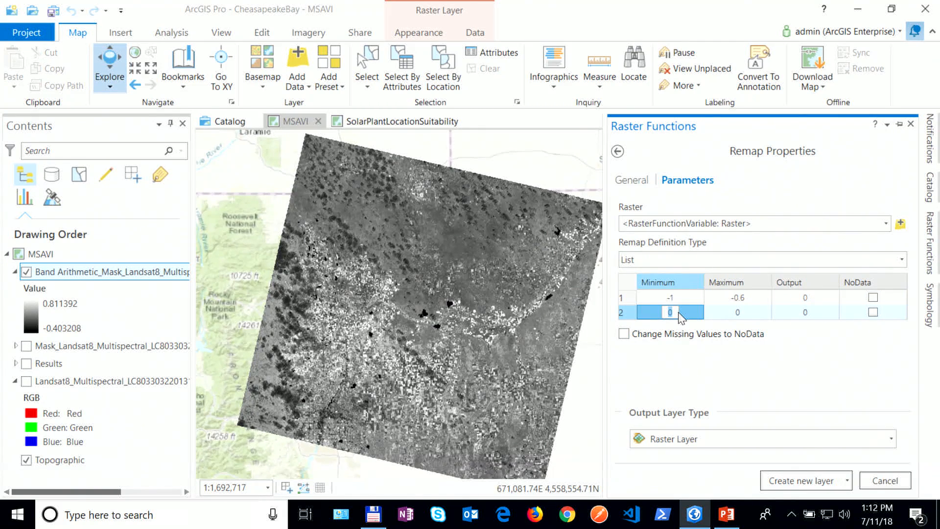
type("-0.6")
left_click(748, 315)
type("-0.3")
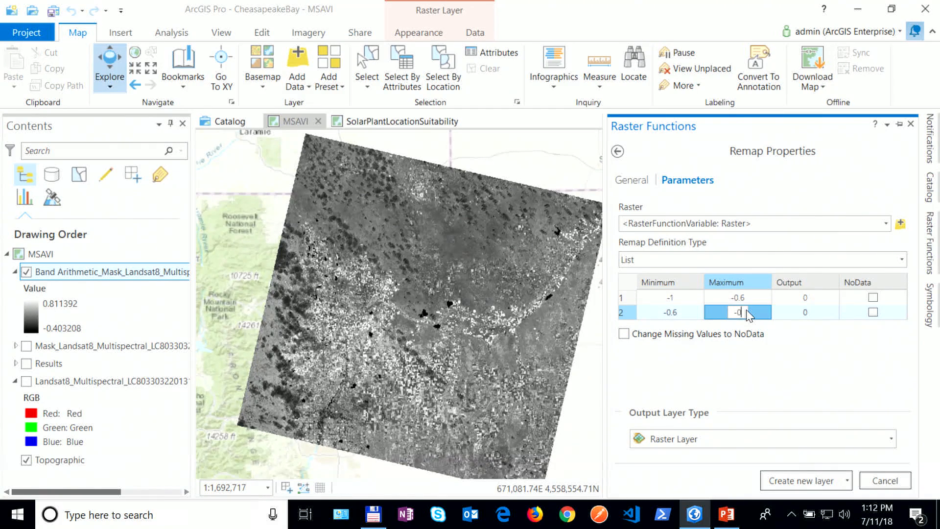
left_click(822, 314)
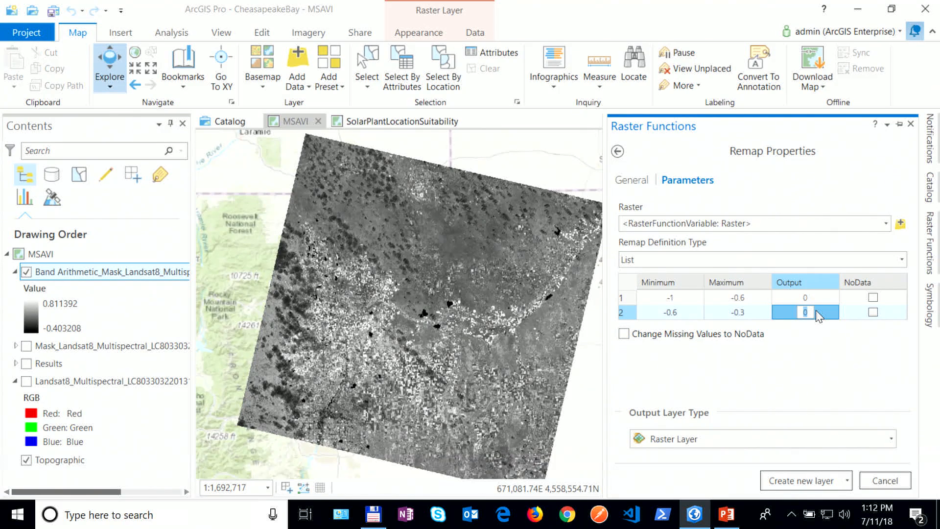
type("50")
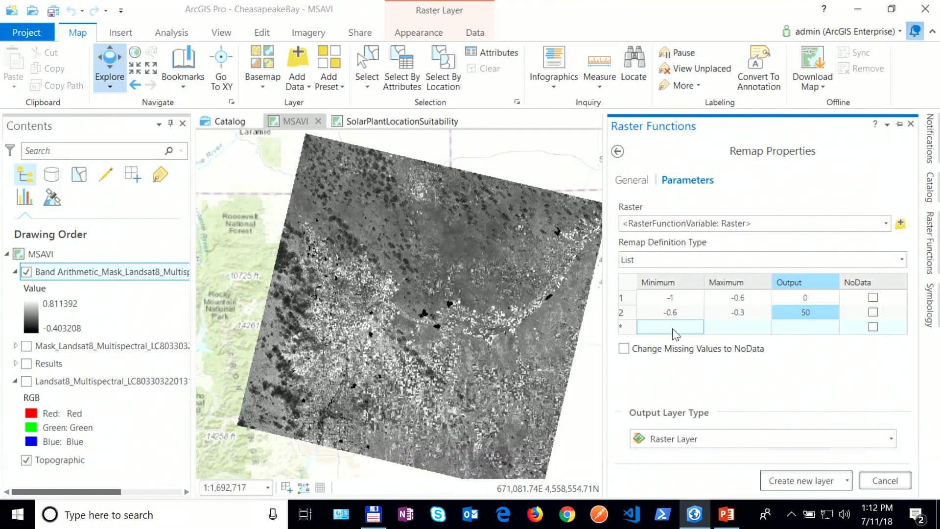
Step: Add a row from -0.3 mapped to 100 and a row up to 0.3 mapped to 125
left_click(681, 328)
left_click(681, 328)
type("-0.3")
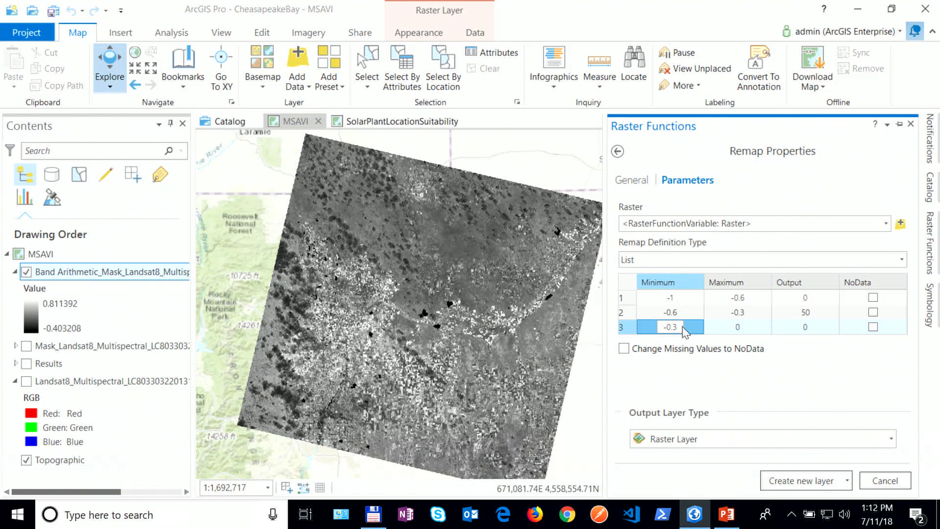
left_click(748, 329)
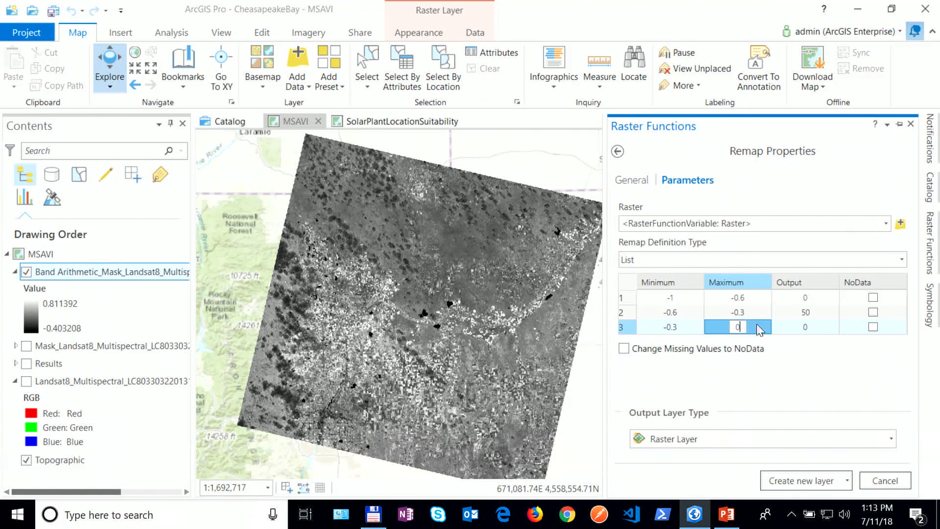
left_click(810, 329)
type("100")
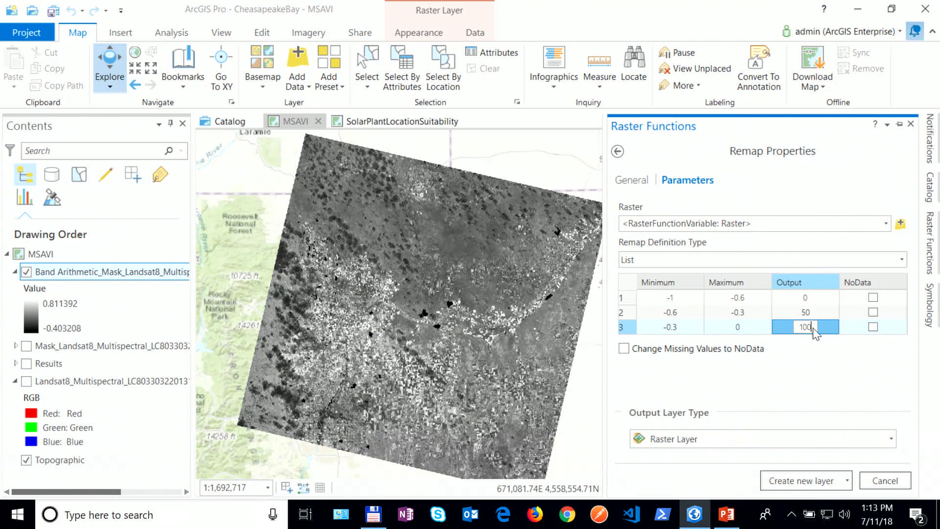
left_click(671, 341)
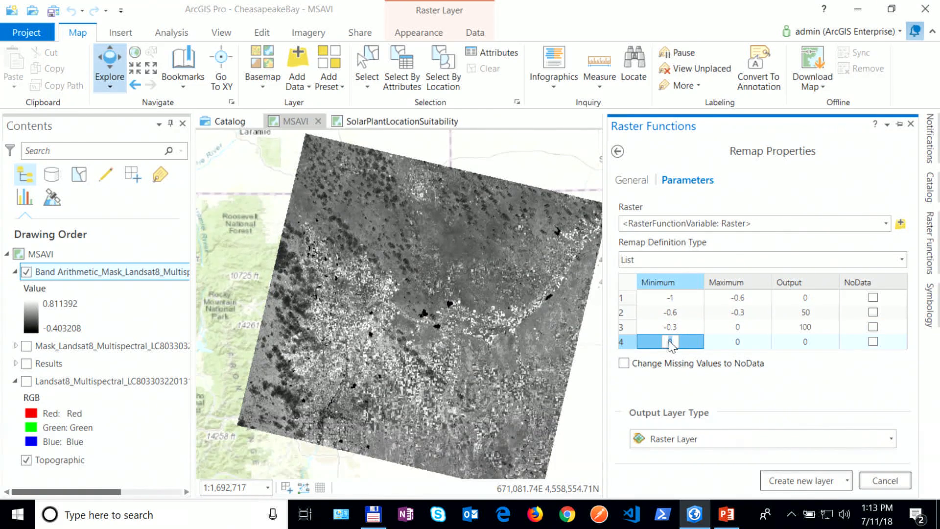
left_click(740, 343)
type("0.3")
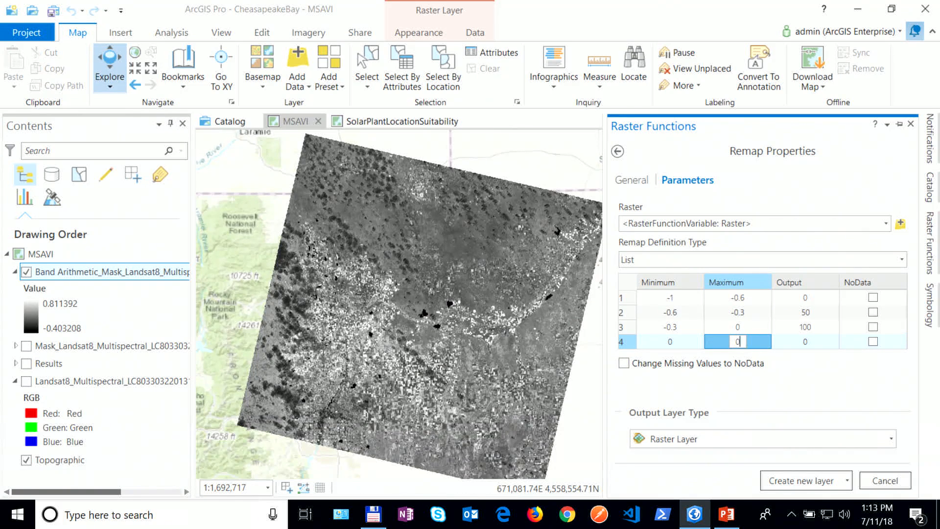
left_click(807, 344)
type("125")
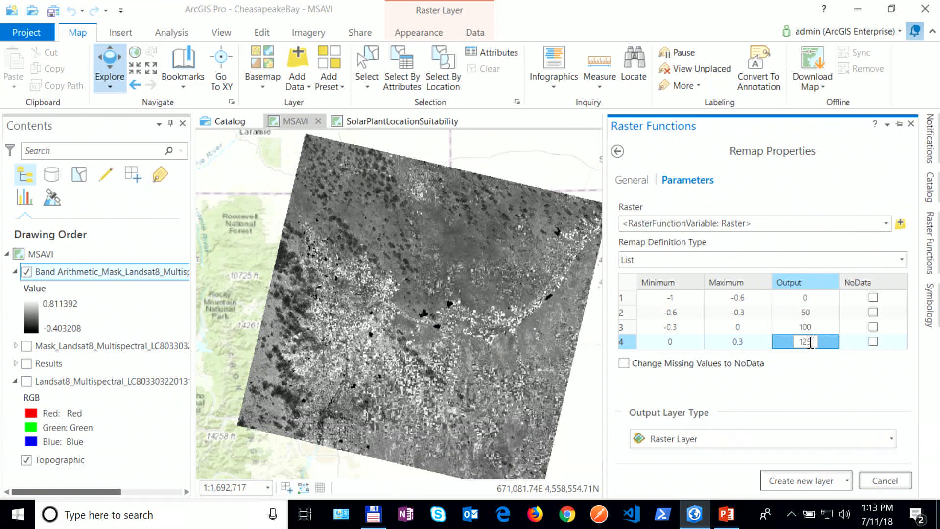
key("Return")
Step: Add a remap row 0.3–0.6 with output 200
left_click(674, 362)
left_click(673, 362)
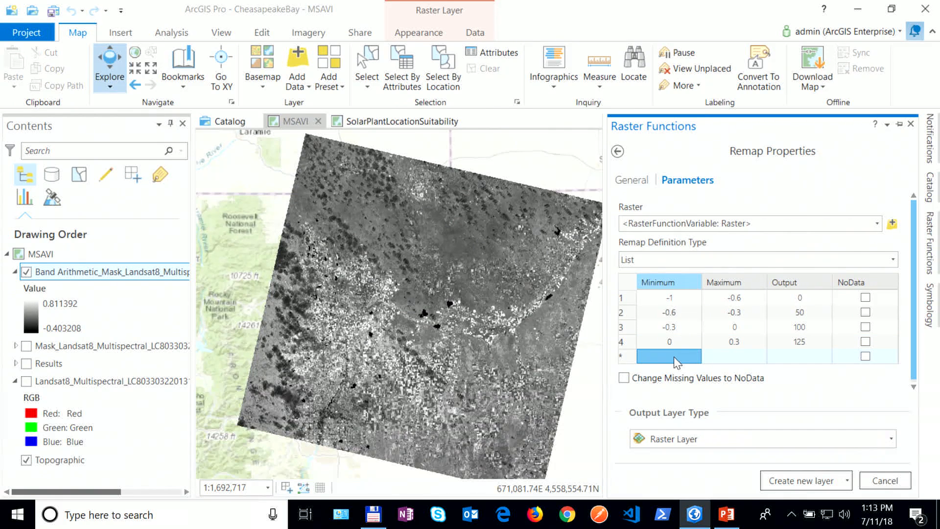
type("0.3")
left_click(725, 361)
left_click(745, 360)
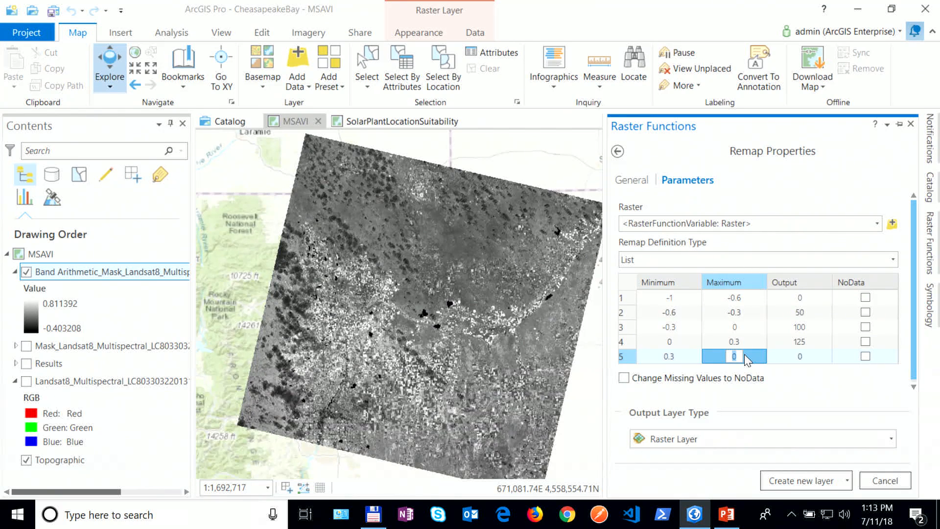
type(".6")
left_click(809, 362)
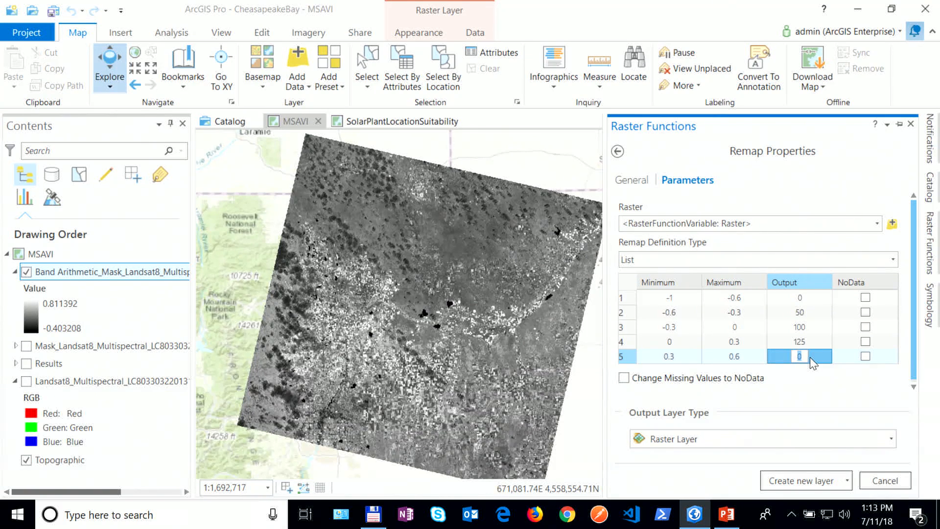
type("200")
Step: Add a final remap row 0.6–1 with output 255
left_click(810, 375)
left_click(692, 374)
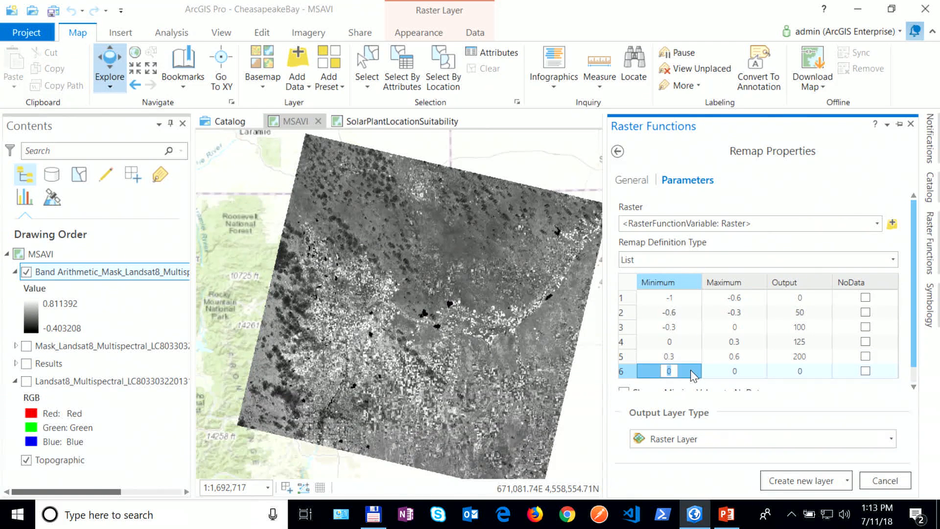
type(".6")
left_click(734, 371)
type("1")
left_click(808, 372)
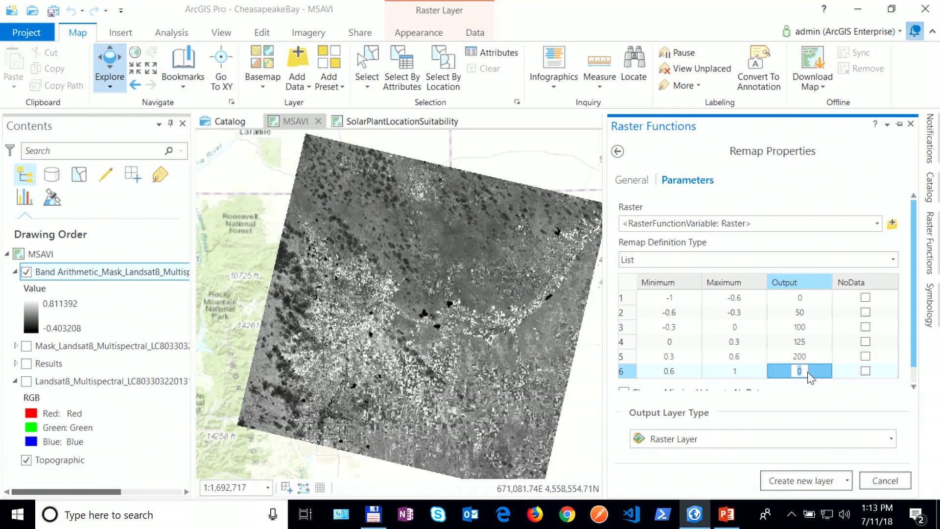
type("255")
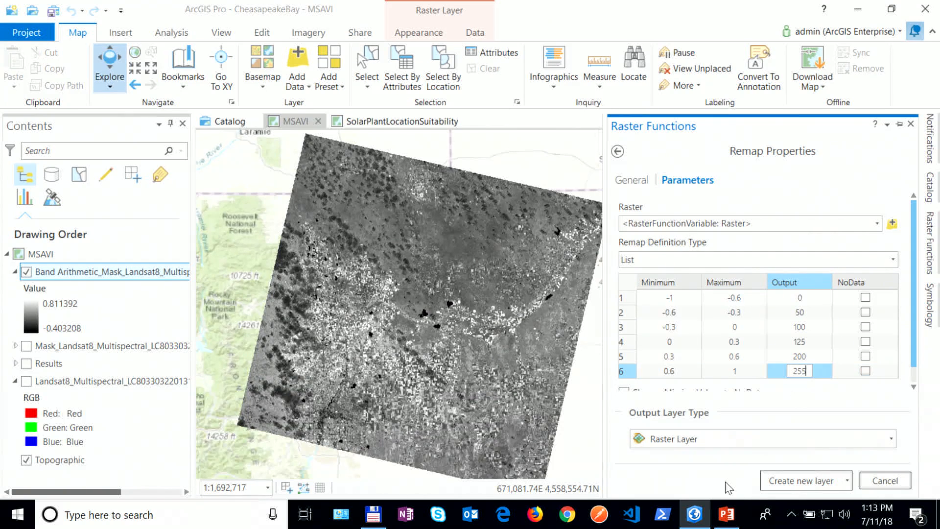
left_click(877, 224)
Step: Create the Remap layer from the Band Arithmetic layer, then hide Band Arithmetic
left_click(716, 240)
left_click(799, 480)
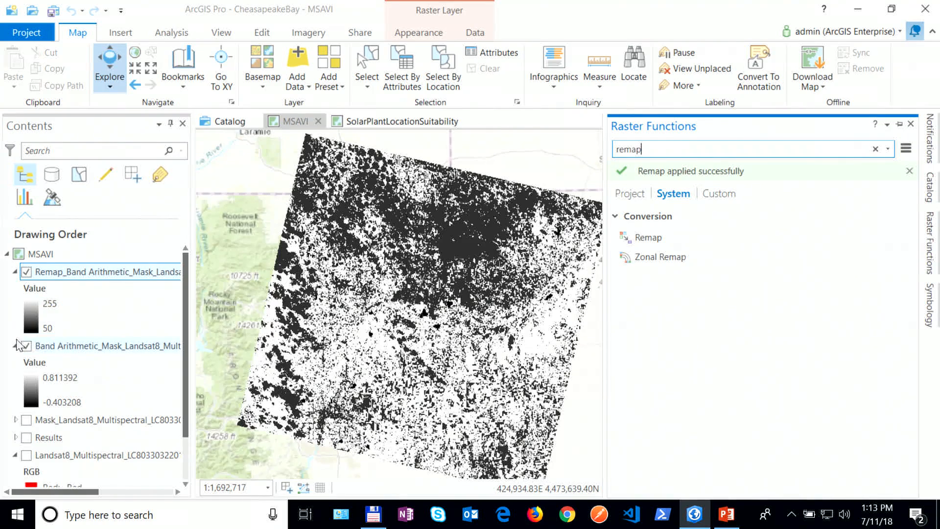
left_click(26, 346)
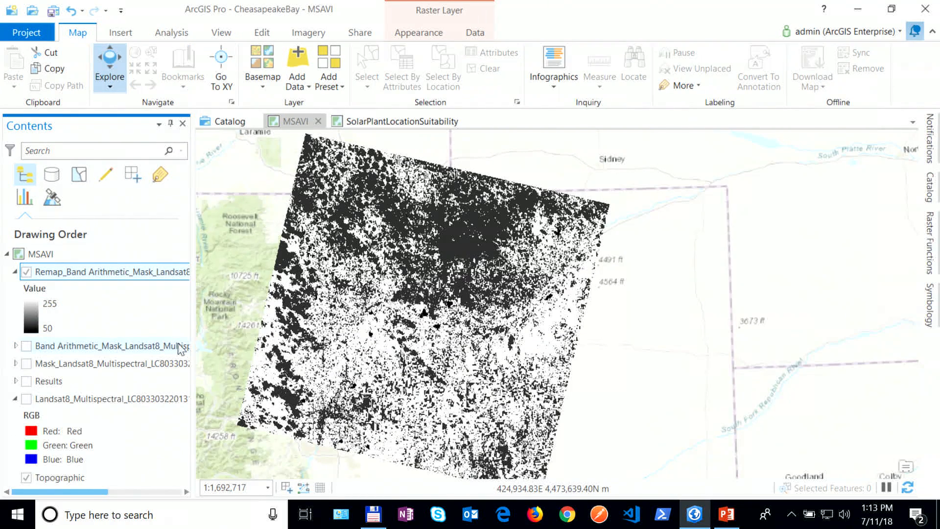
left_click(929, 243)
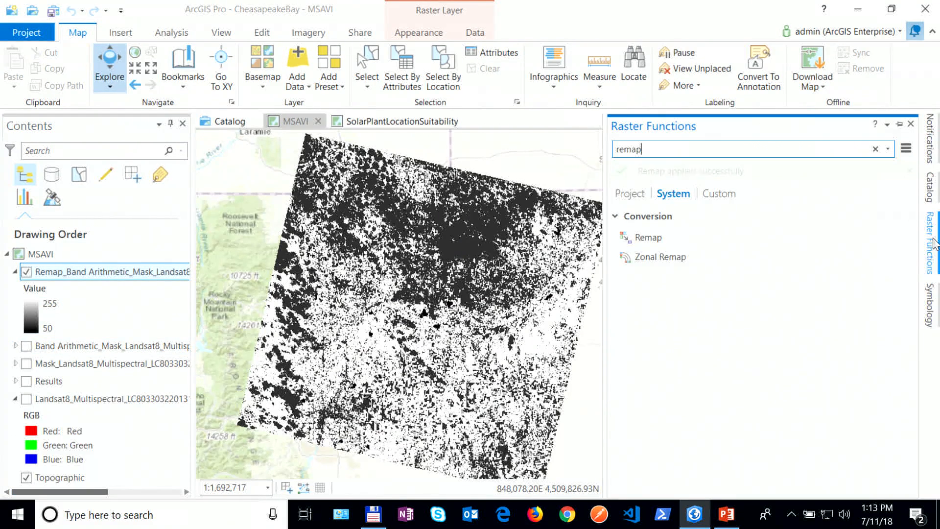
left_click_drag(665, 149, 618, 152)
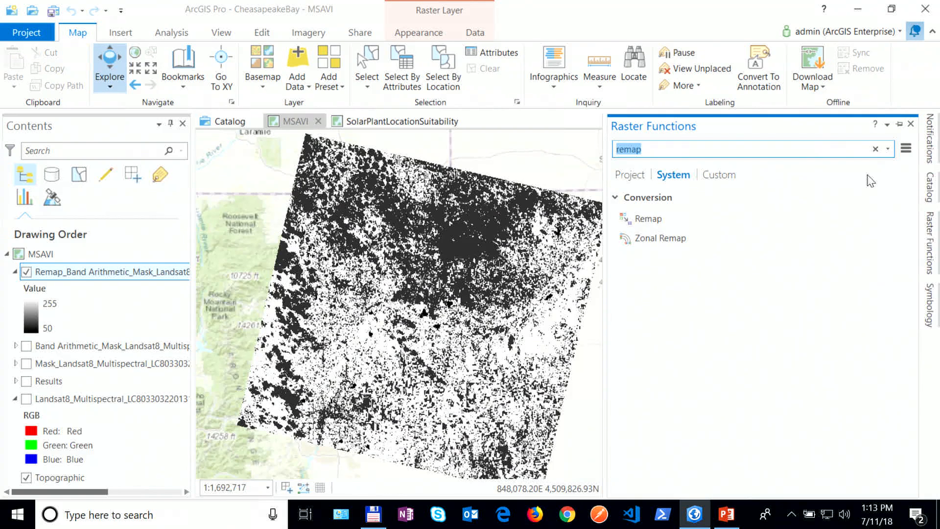
Step: Apply Colormap to the Remap layer with a red-to-green colour ramp as a new layer
type("colr")
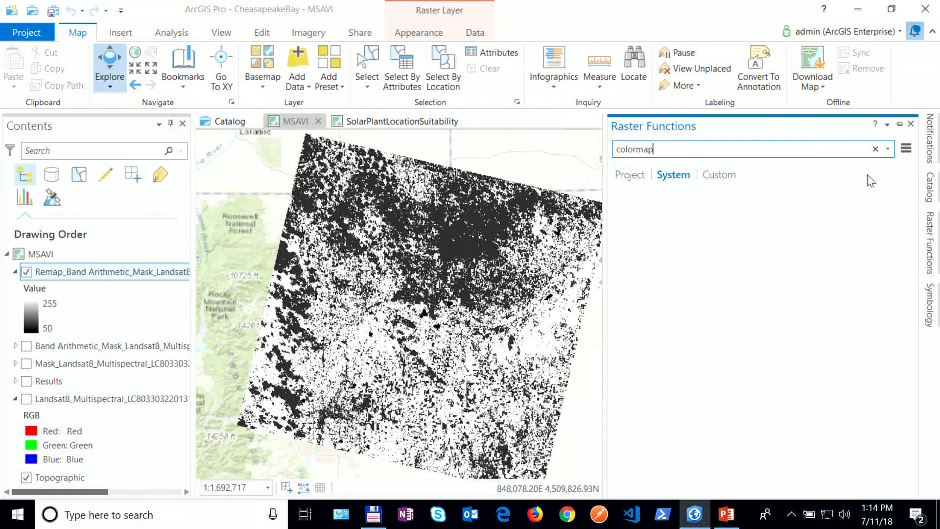
left_click(682, 221)
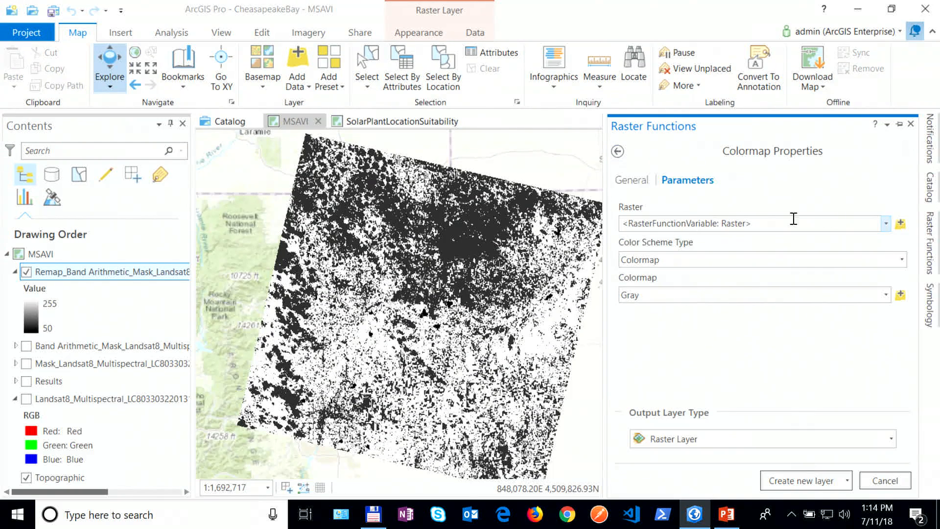
left_click(886, 223)
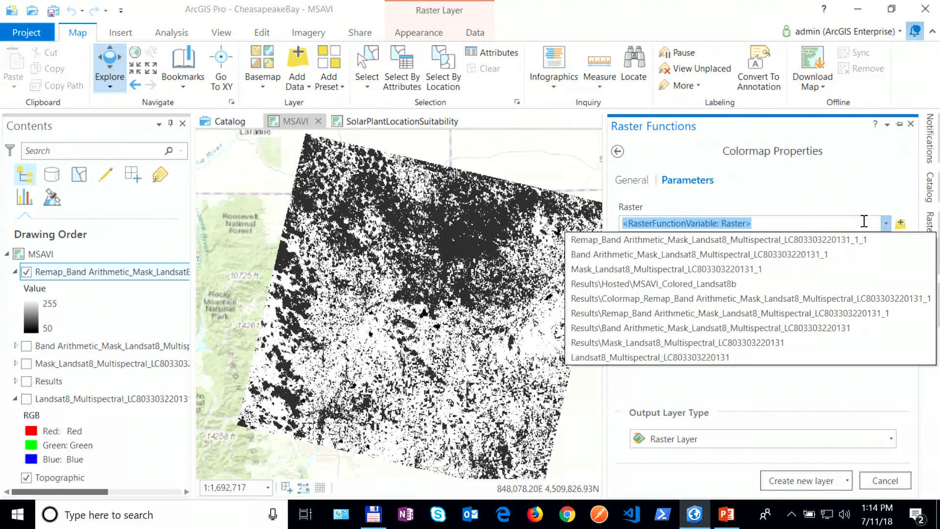
left_click(780, 239)
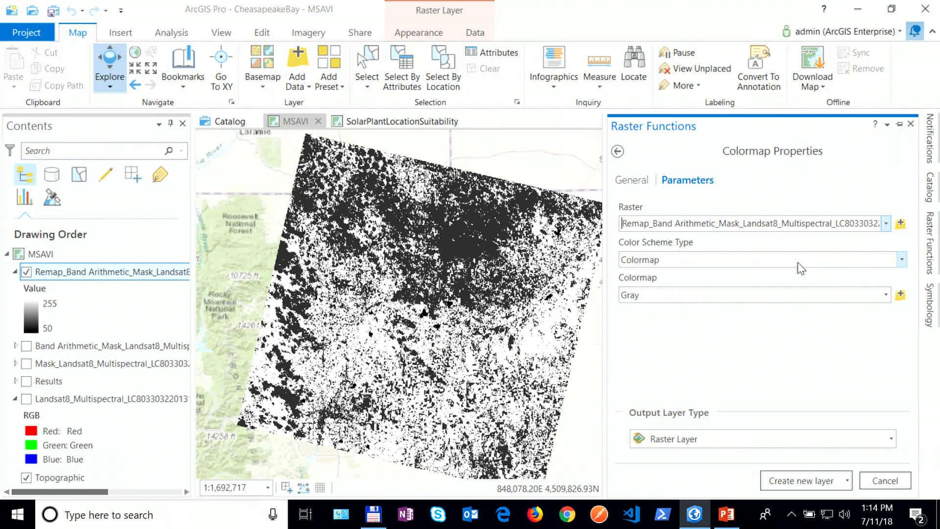
left_click(901, 259)
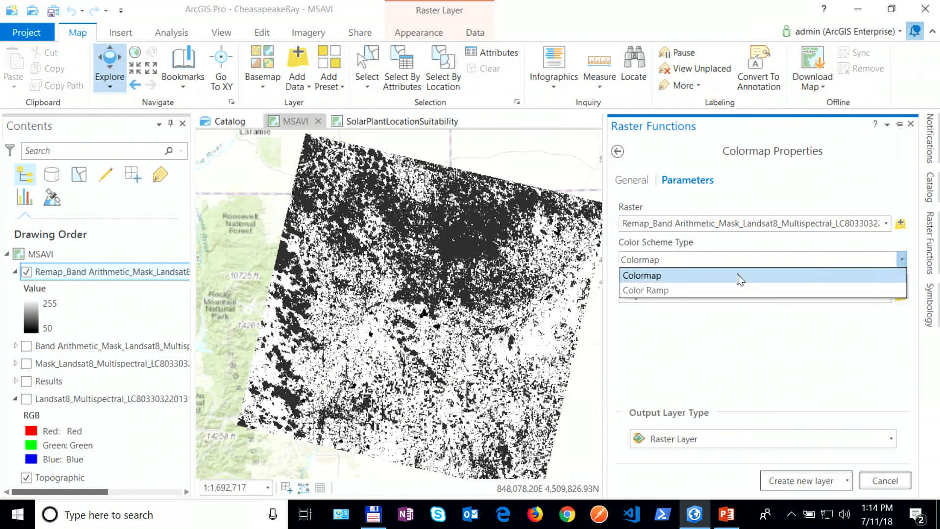
left_click(637, 290)
left_click(901, 296)
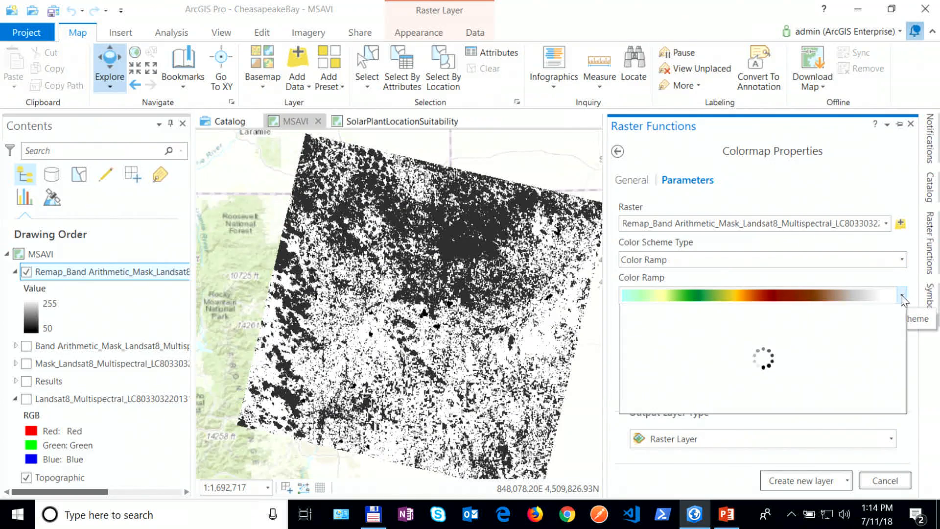
left_click_drag(902, 320, 903, 340)
left_click(828, 388)
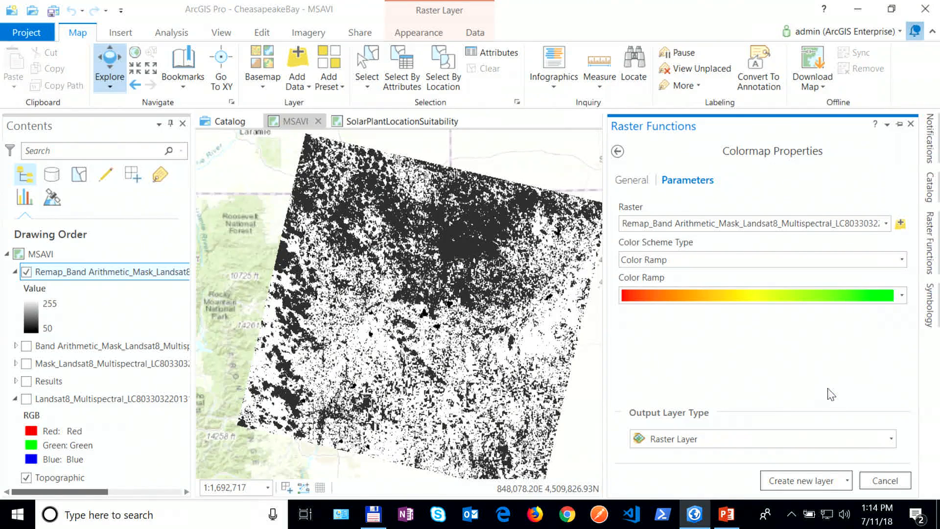
left_click(788, 481)
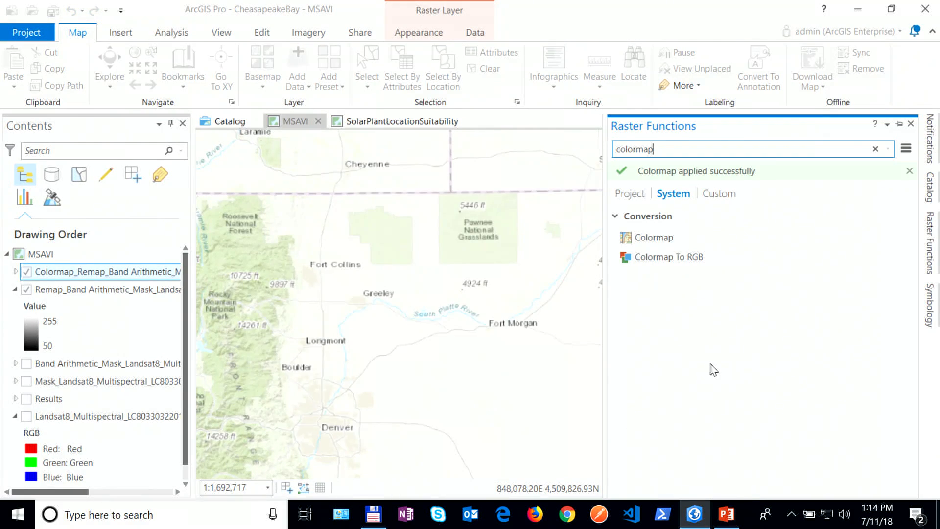
Step: Hide the Remap layer and bring up the Colormap_Remap layer's context menu
left_click(16, 290)
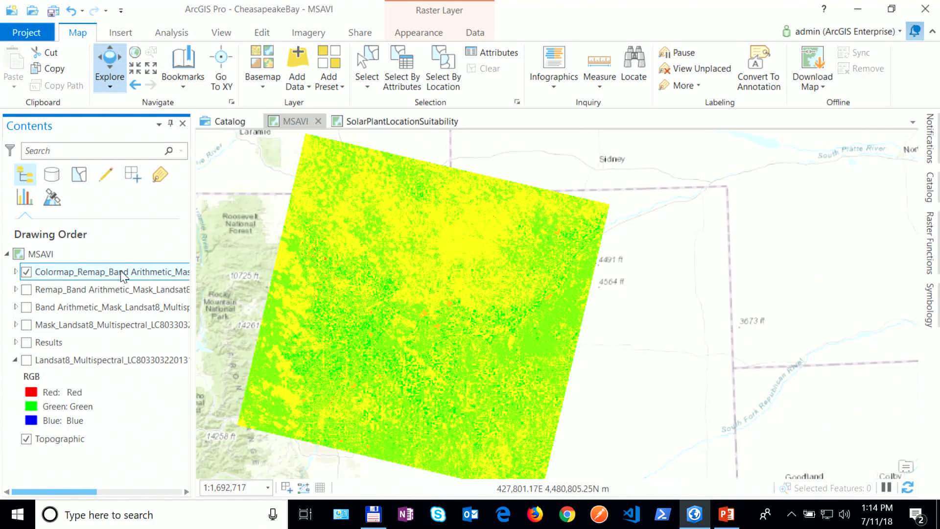
right_click(92, 274)
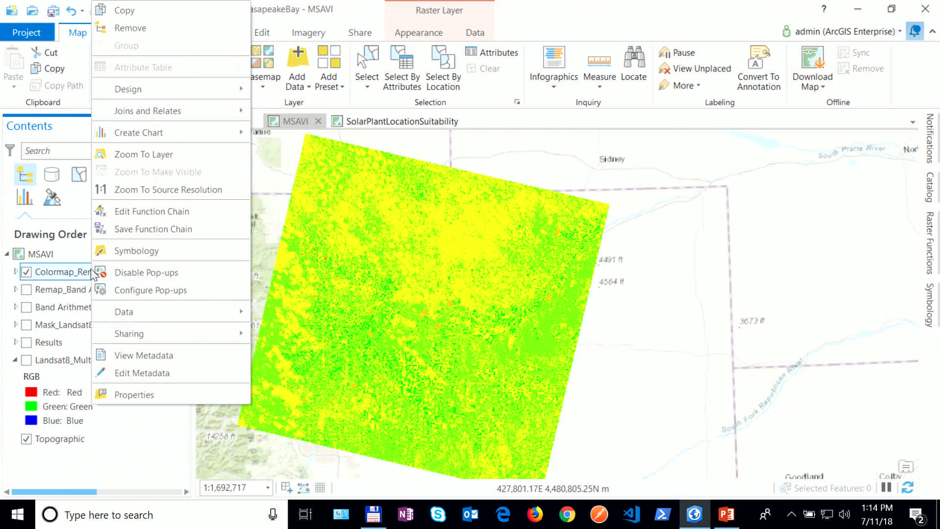
Step: Open the Colormap layer's function chain showing Mask, Band Arithmetic, Remap and Colormap
left_click(162, 213)
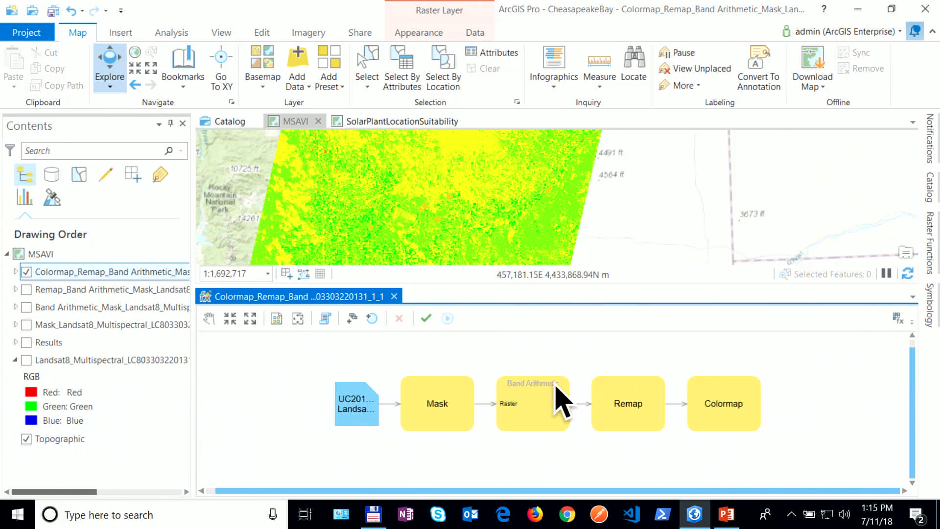
right_click(120, 272)
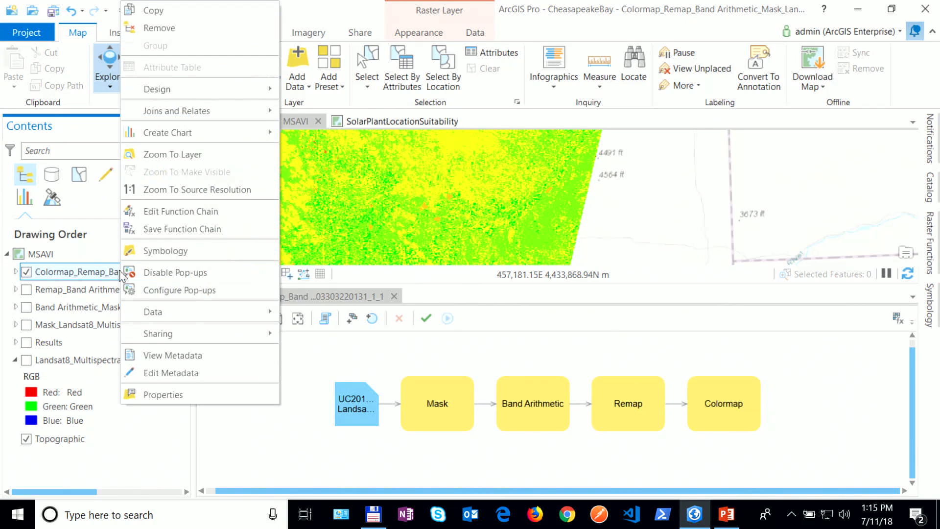
Step: Save the function chain as template msavi_demo in category Custom, sub-category UC2018
left_click(157, 231)
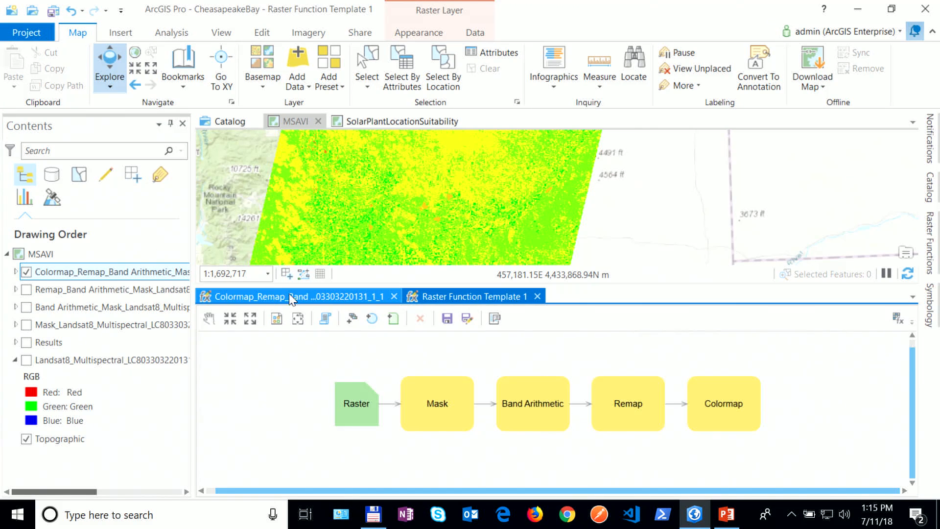
left_click(446, 320)
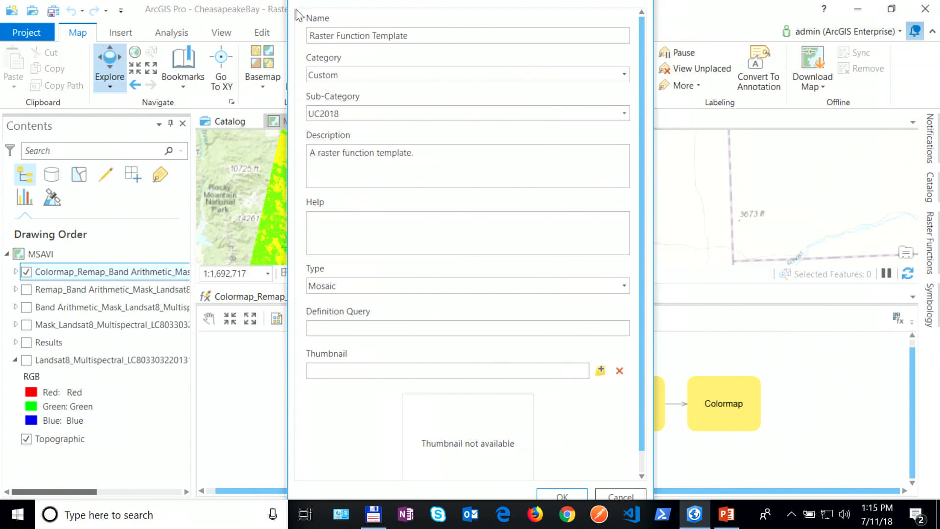
left_click_drag(310, 6, 329, 41)
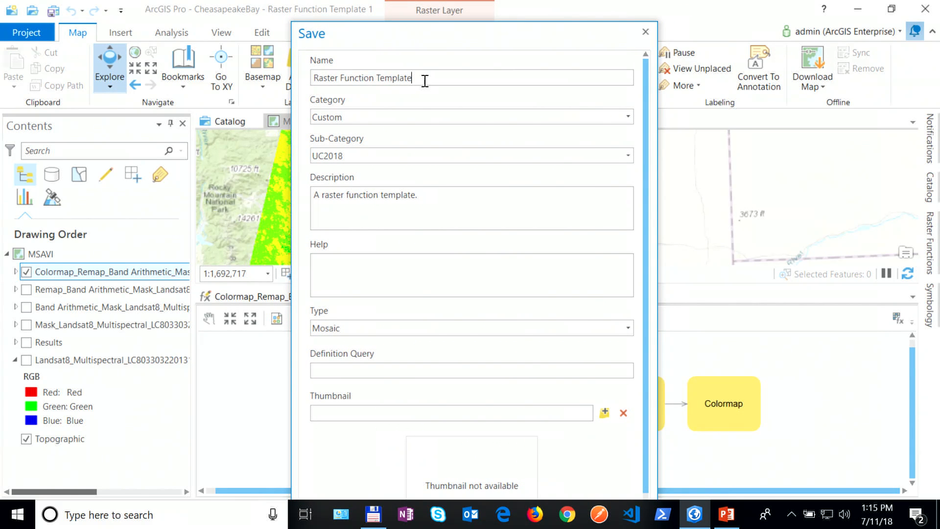
left_click_drag(424, 78, 298, 75)
type("msavi_demo")
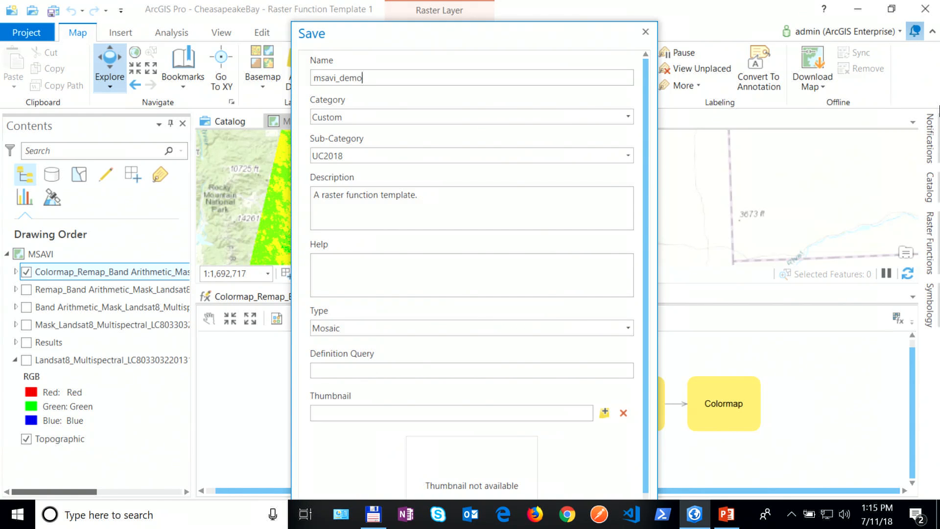
left_click_drag(495, 22, 468, 46)
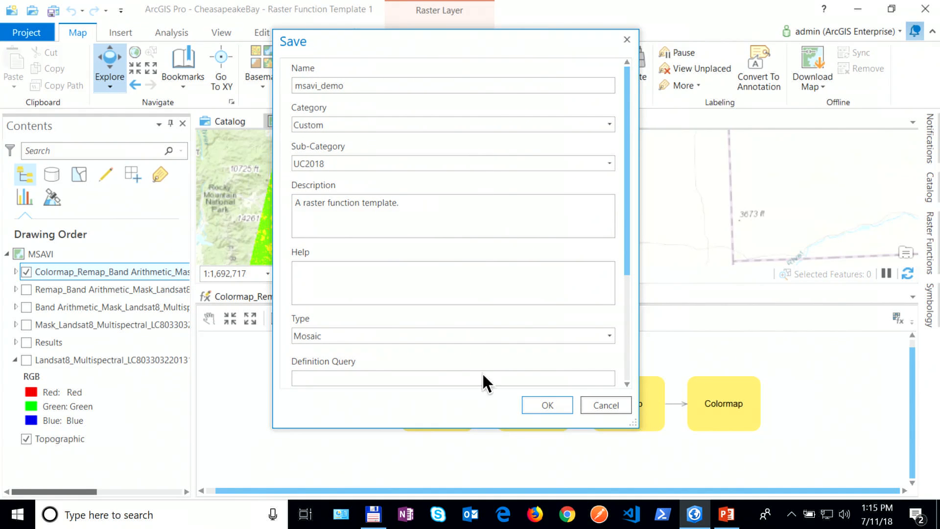
left_click(547, 406)
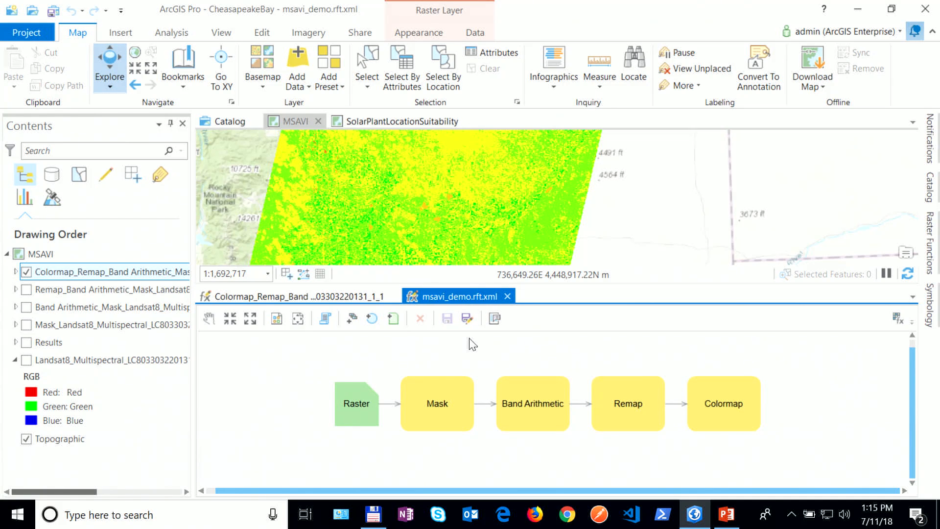
Step: Clear the 'colormap' search in Raster Functions to reveal msavi_demo under Custom UC2018
left_click(931, 256)
double_click(679, 149)
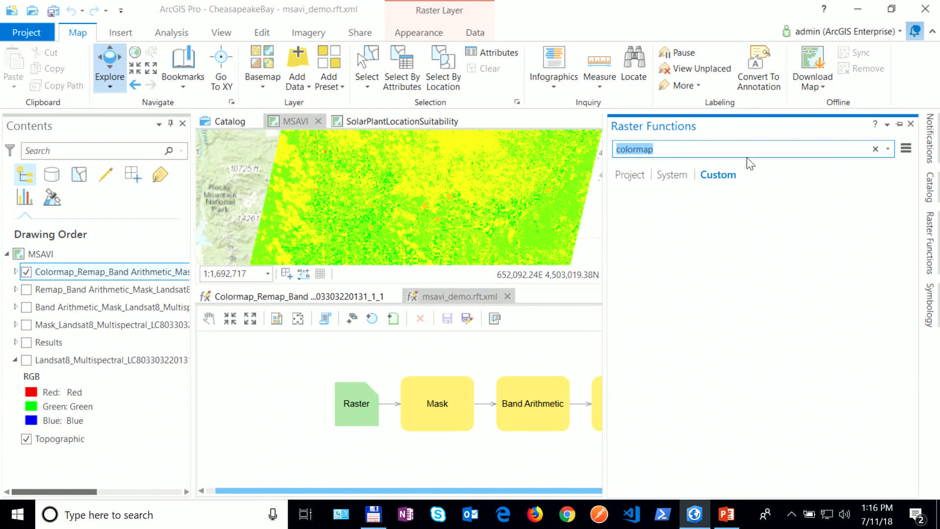
key("BackSpace")
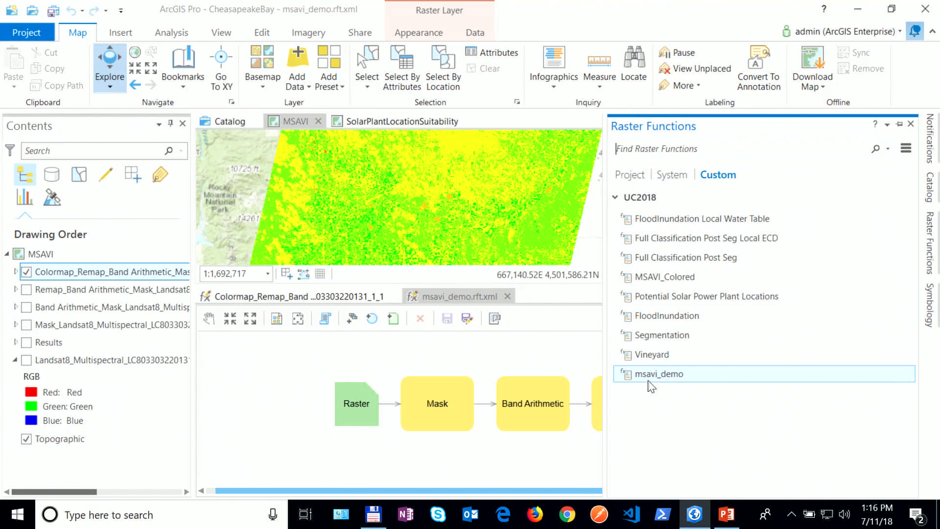
Step: Mark the Mask function's Raster input as IsPublic and save the msavi_demo template
left_click(431, 417)
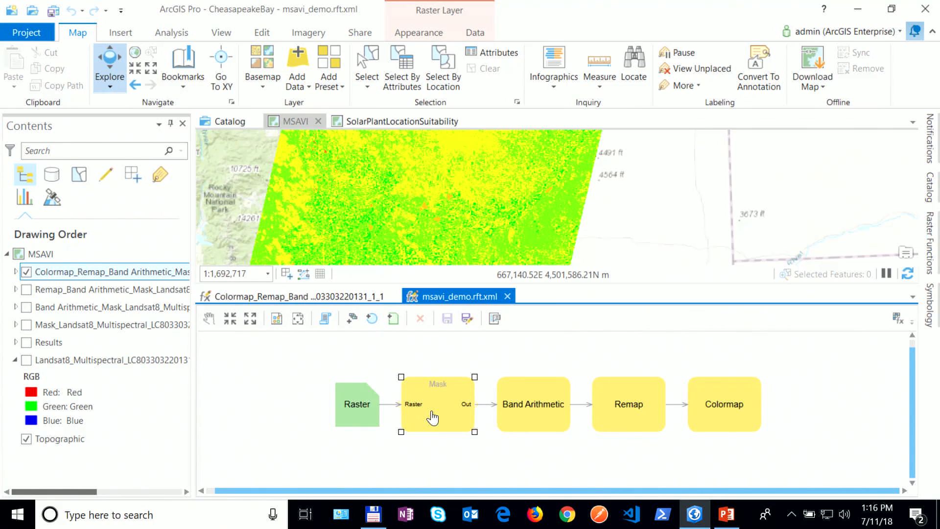
right_click(433, 414)
left_click(451, 468)
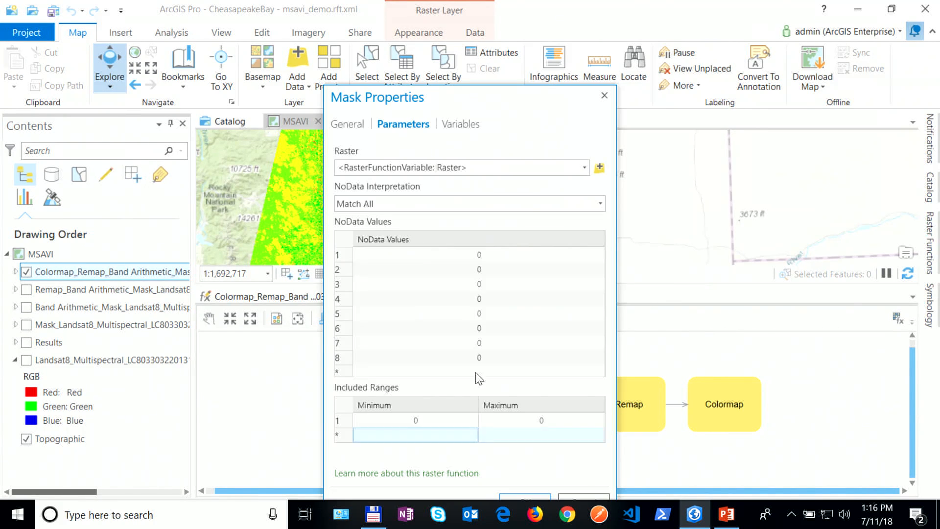
left_click_drag(471, 102, 517, 56)
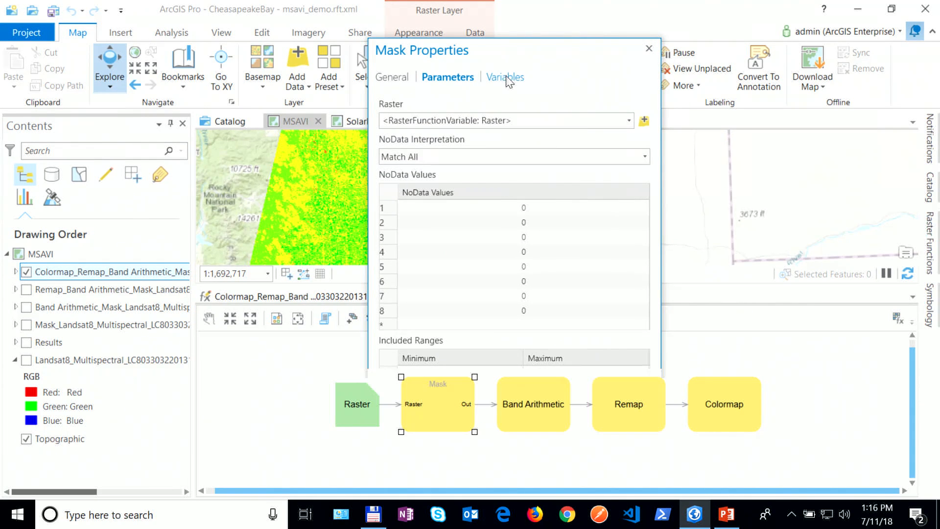
left_click(503, 77)
left_click(561, 126)
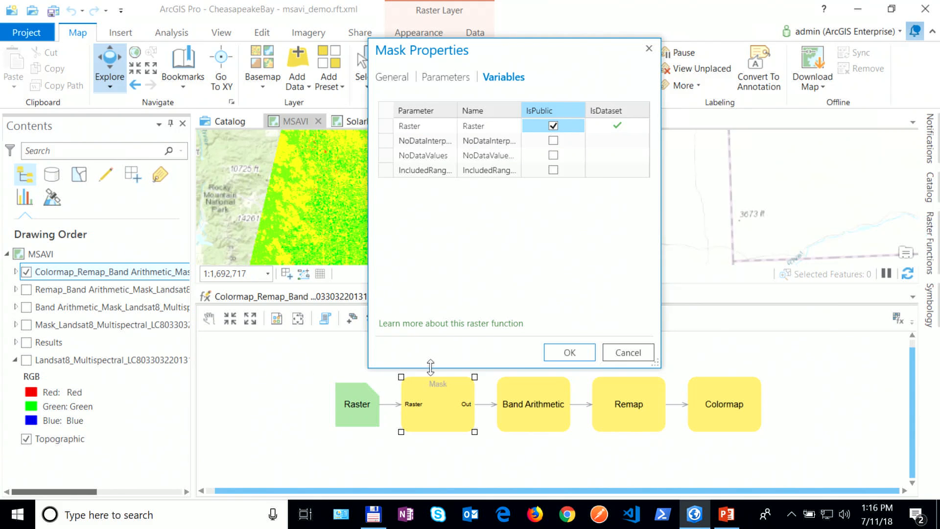
left_click(568, 353)
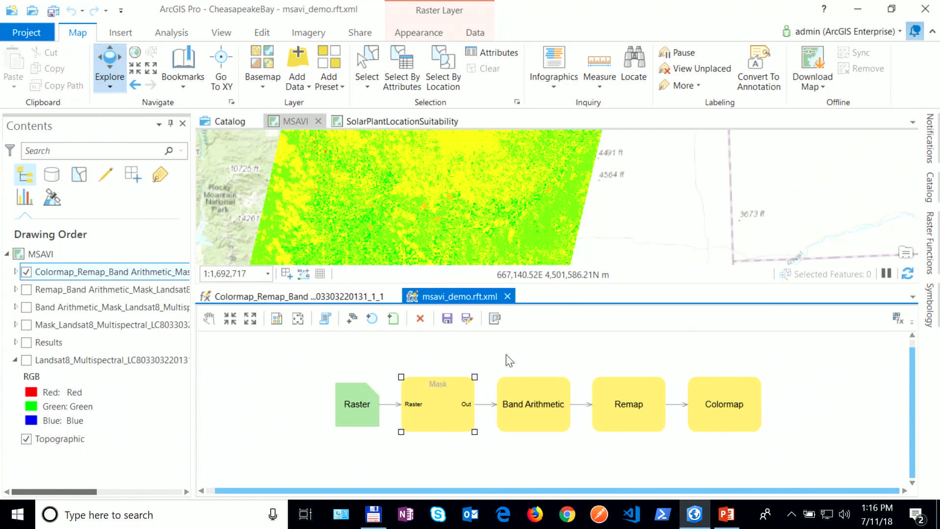
left_click(447, 318)
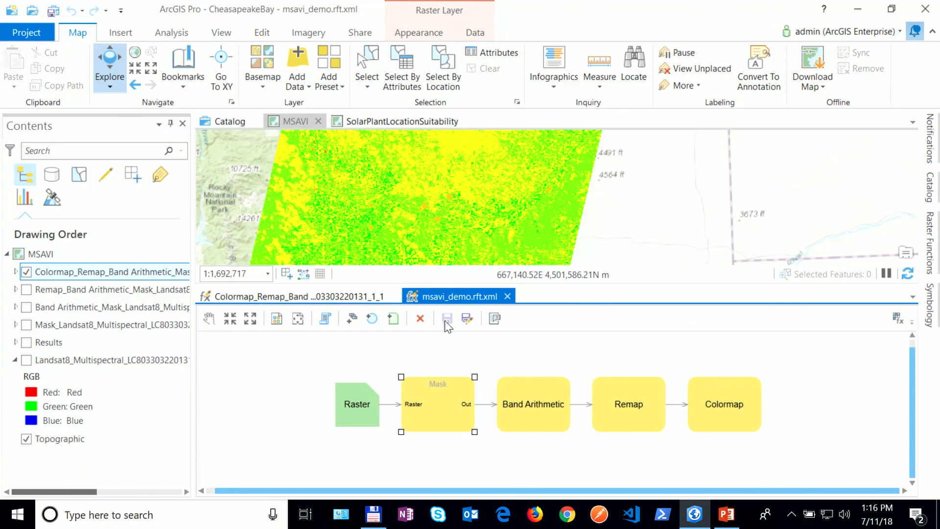
left_click(933, 244)
left_click(669, 377)
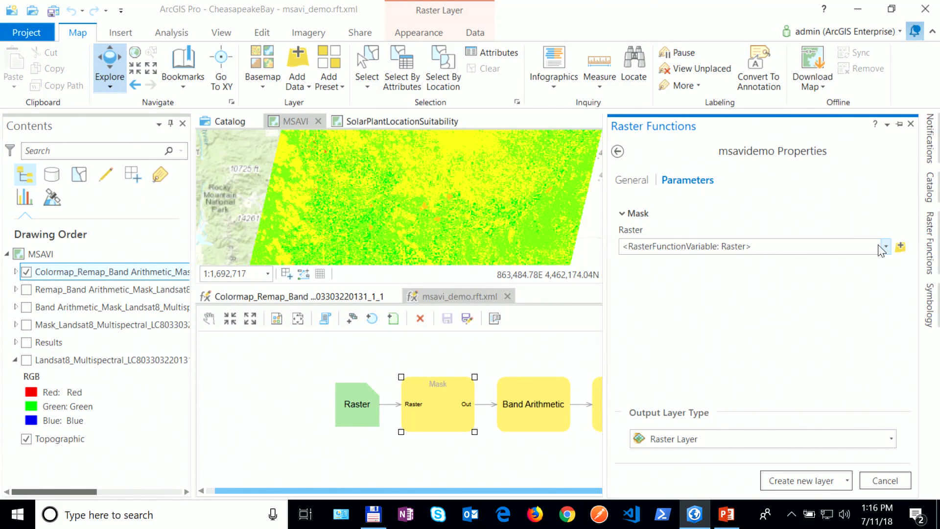
left_click(883, 250)
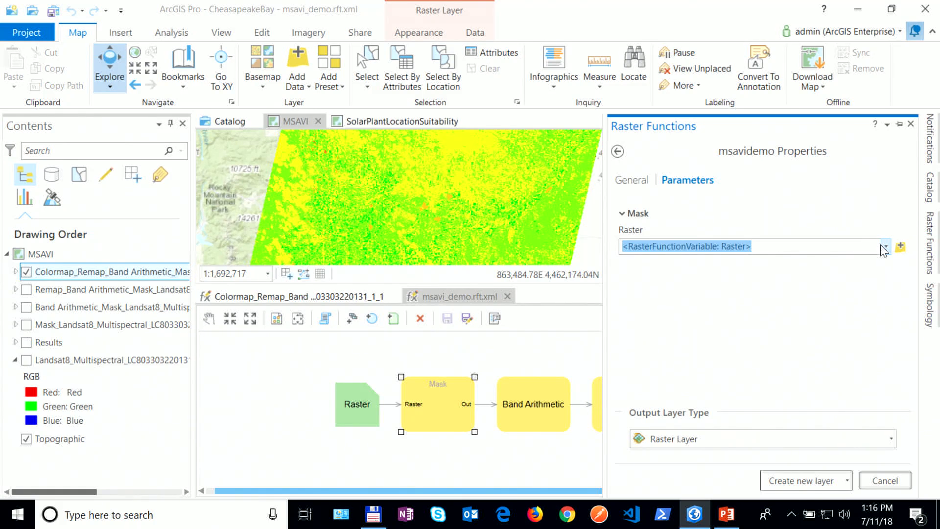
left_click(885, 248)
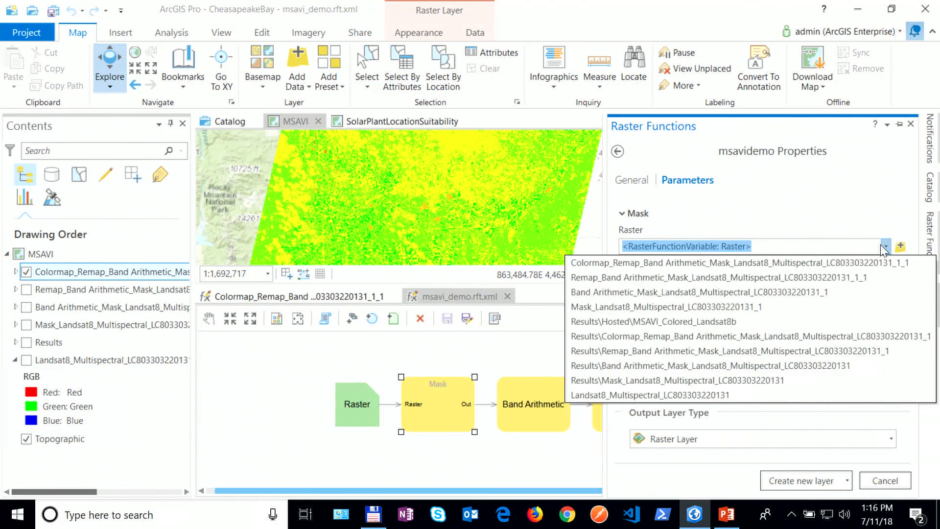
left_click(651, 397)
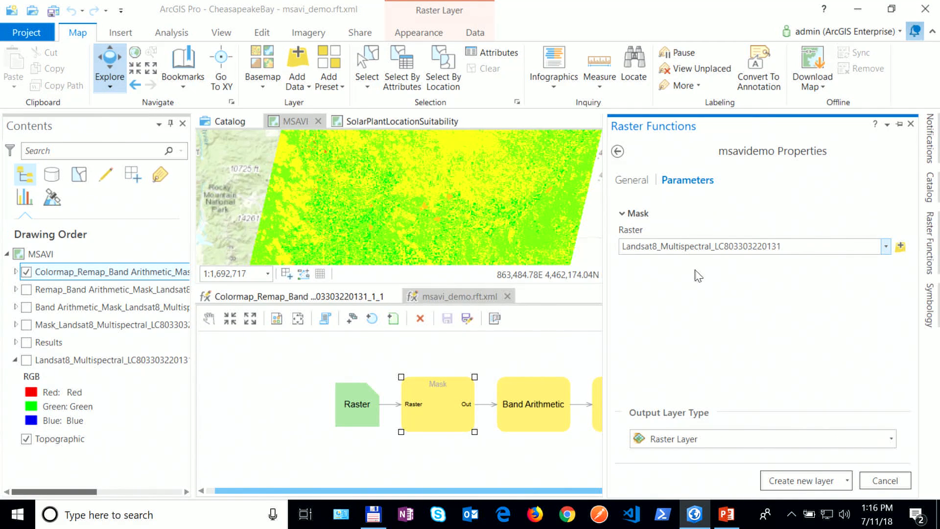
left_click(798, 481)
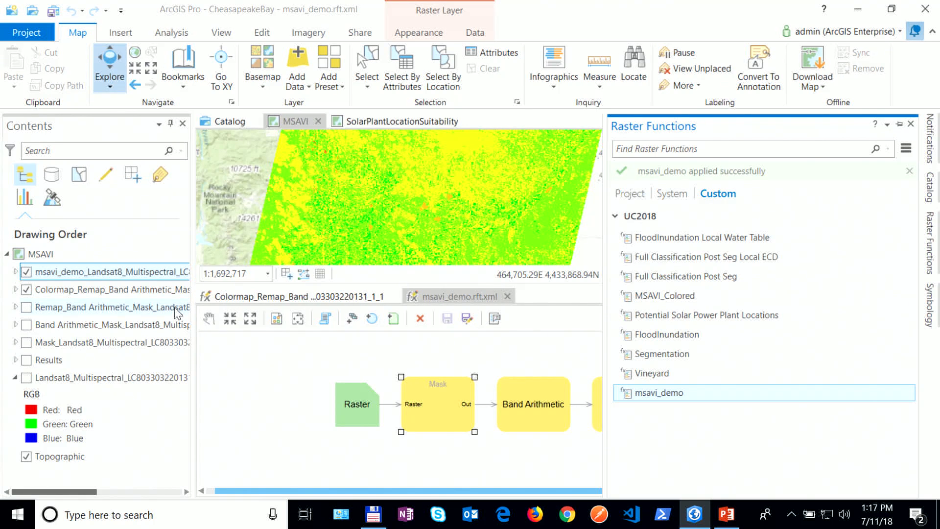
left_click(27, 290)
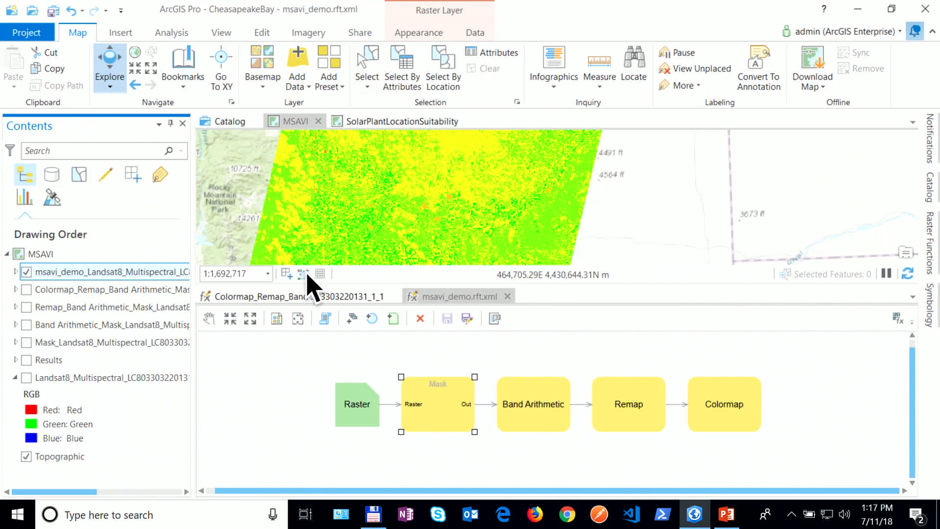
left_click(508, 297)
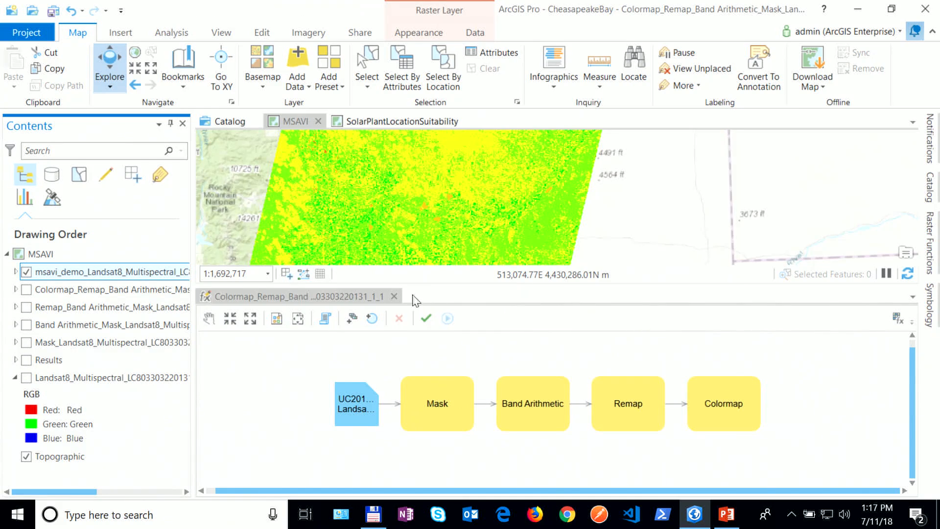
Step: Close the Colormap_Remap editor, then check the connected portals and the active portal account
left_click(394, 296)
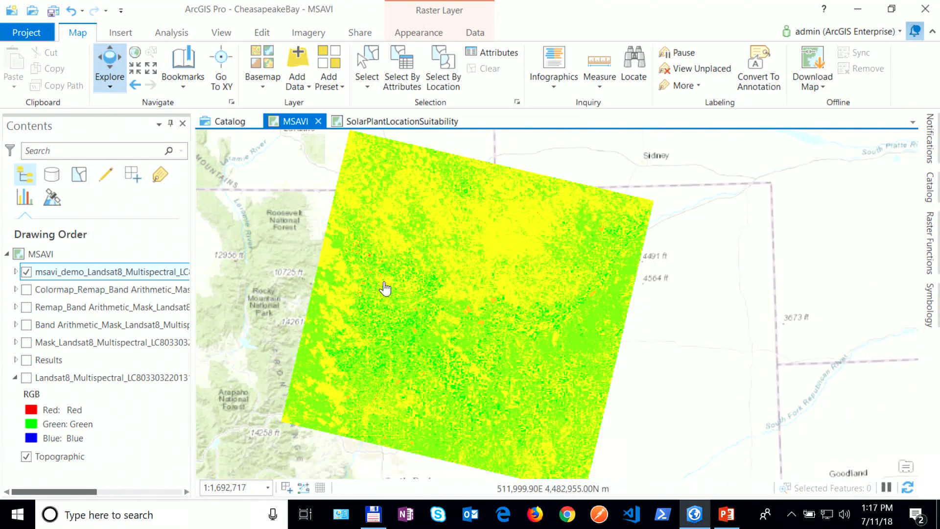
left_click(25, 34)
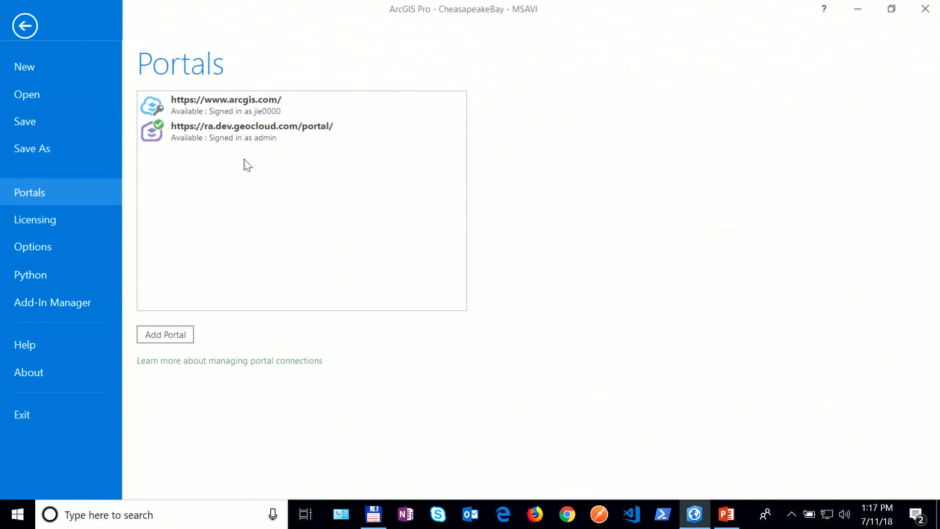
left_click(31, 28)
left_click(868, 33)
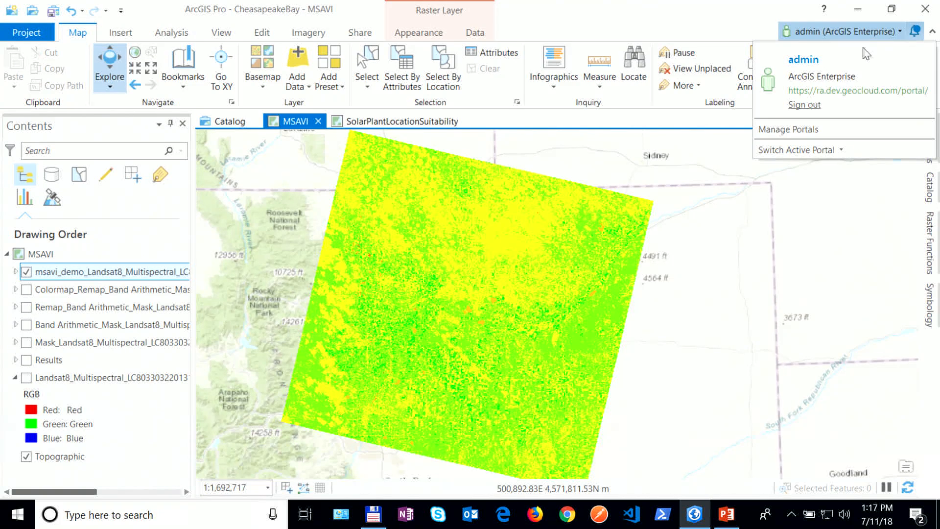
left_click(737, 38)
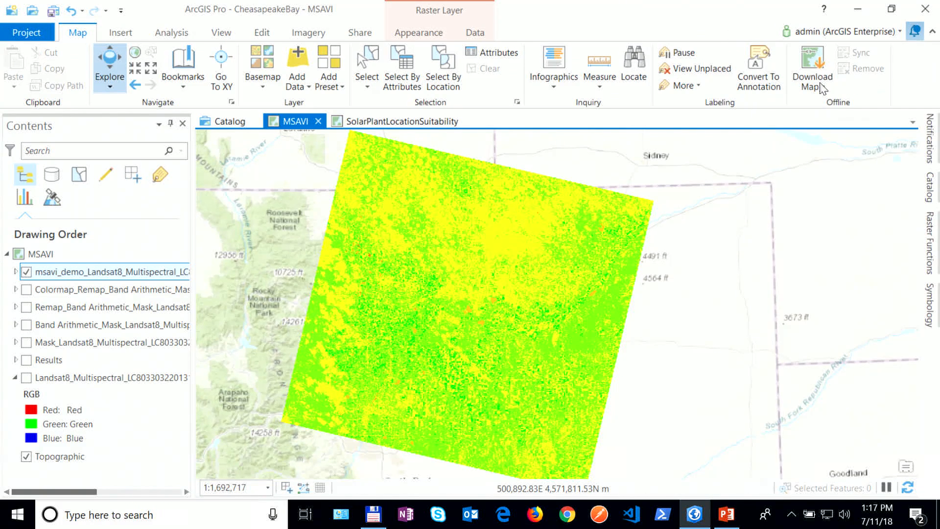
Step: Set msavi_demo's Output Layer Type to Web Image Layer and proceed to output generation
left_click(929, 240)
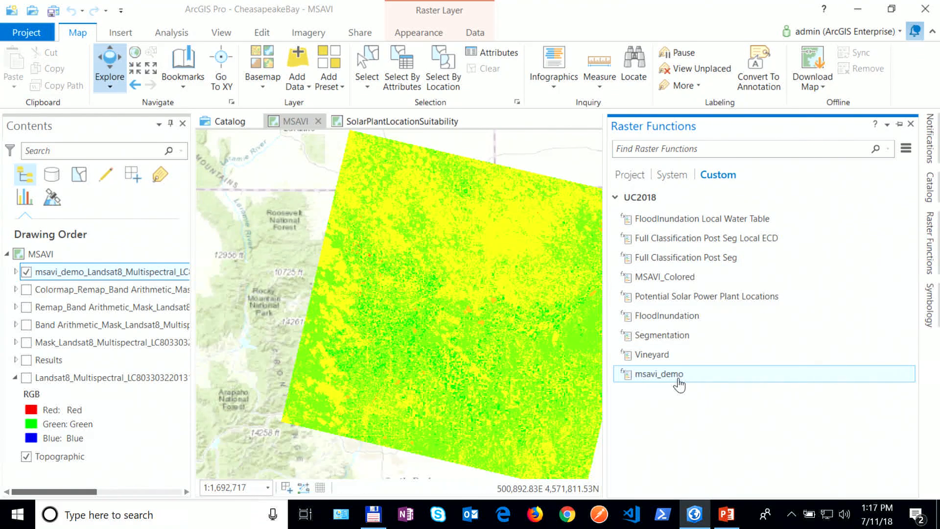
left_click(673, 377)
left_click(891, 439)
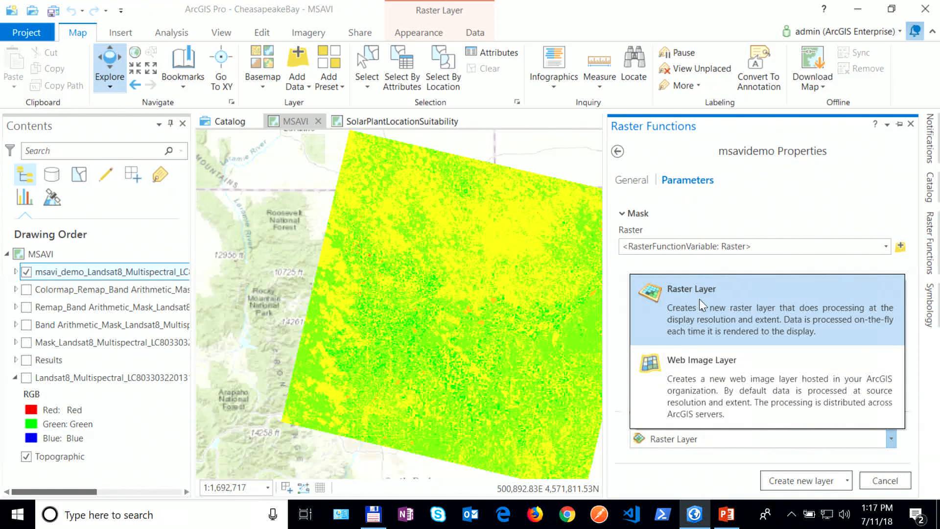
left_click(702, 373)
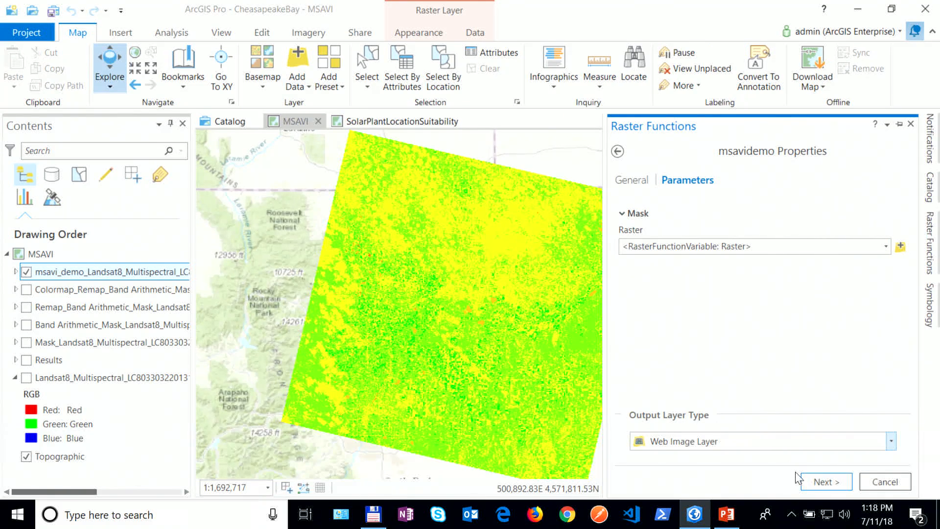
left_click(816, 482)
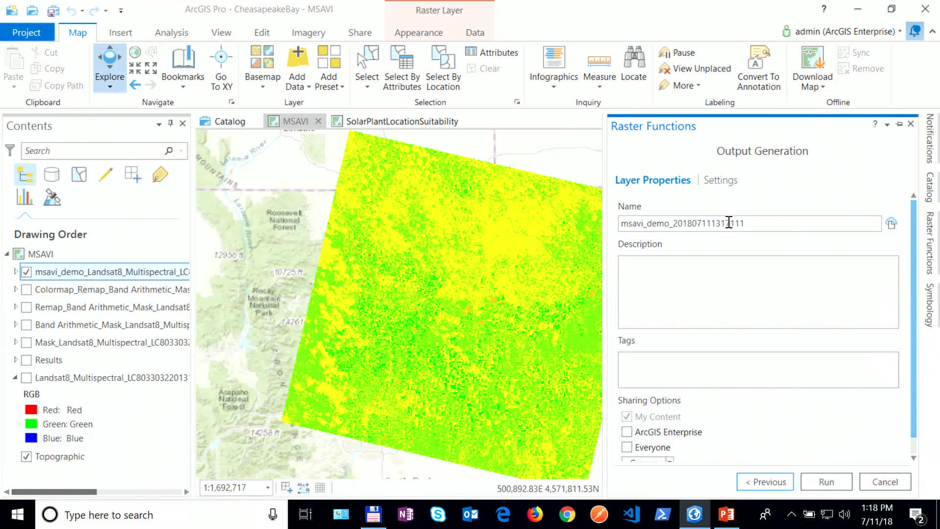
Step: Look over the output layer's name, description and tags, then show its output Settings
double_click(746, 224)
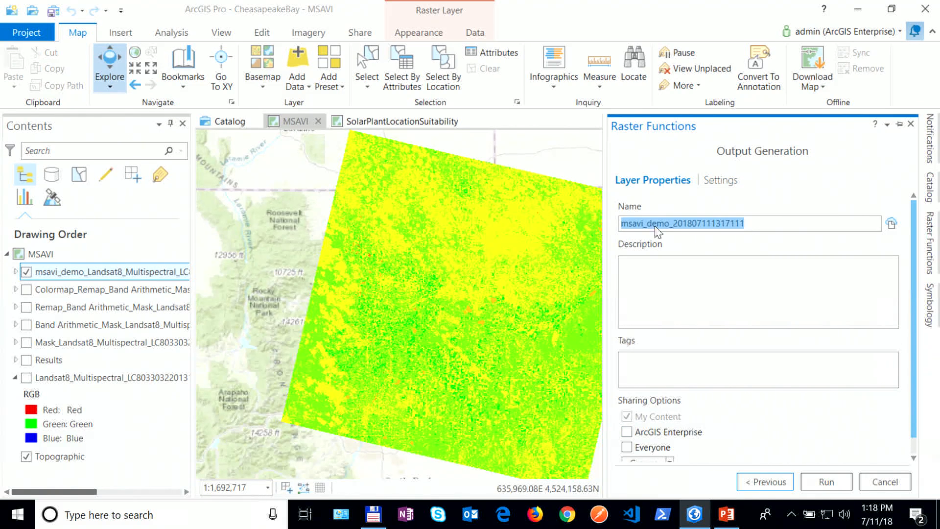
left_click(698, 283)
left_click(673, 363)
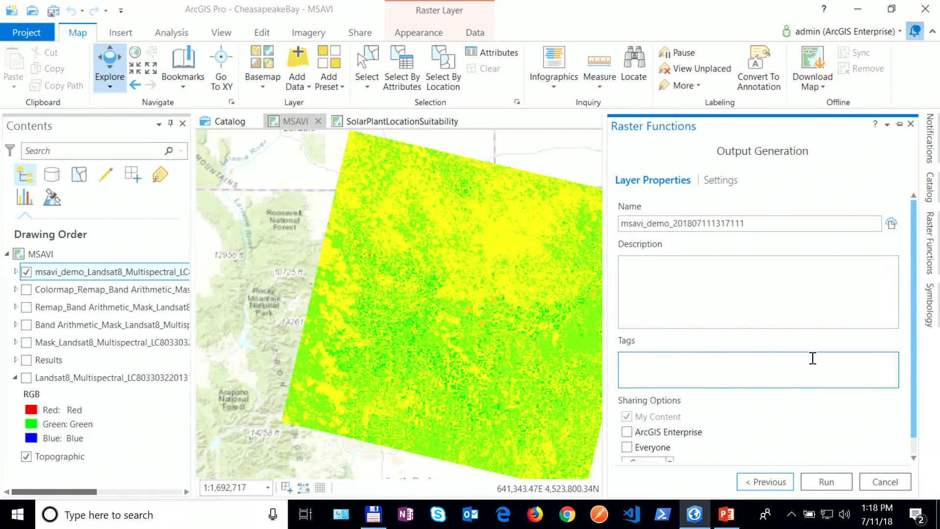
scroll(781, 373, "down", 1)
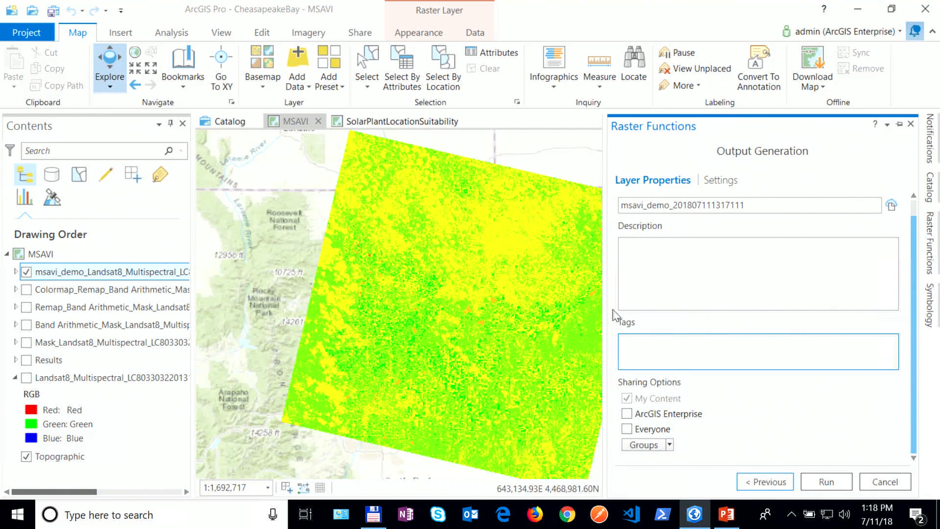
left_click(720, 181)
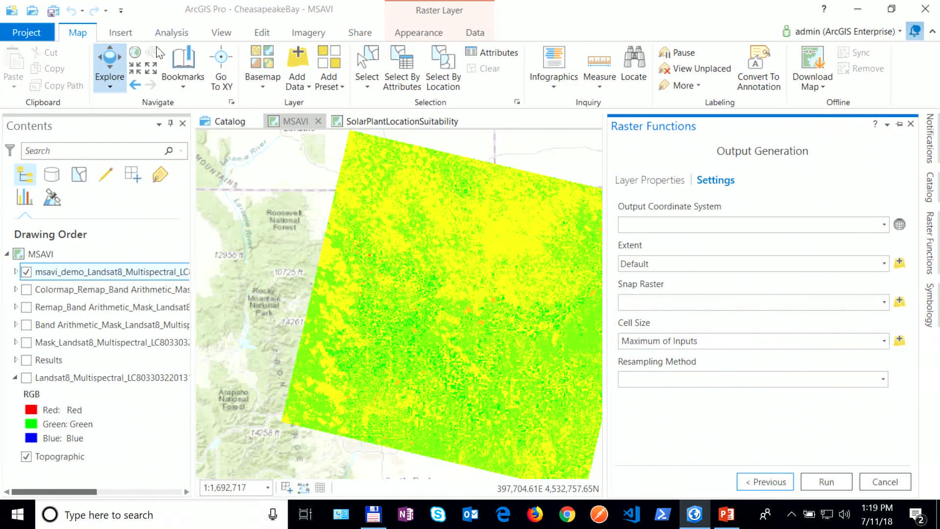
Step: Zoom the map to a bookmark and browse the UC2018_RasterAnalytic portal folder without choosing a location
left_click(182, 66)
left_click(204, 161)
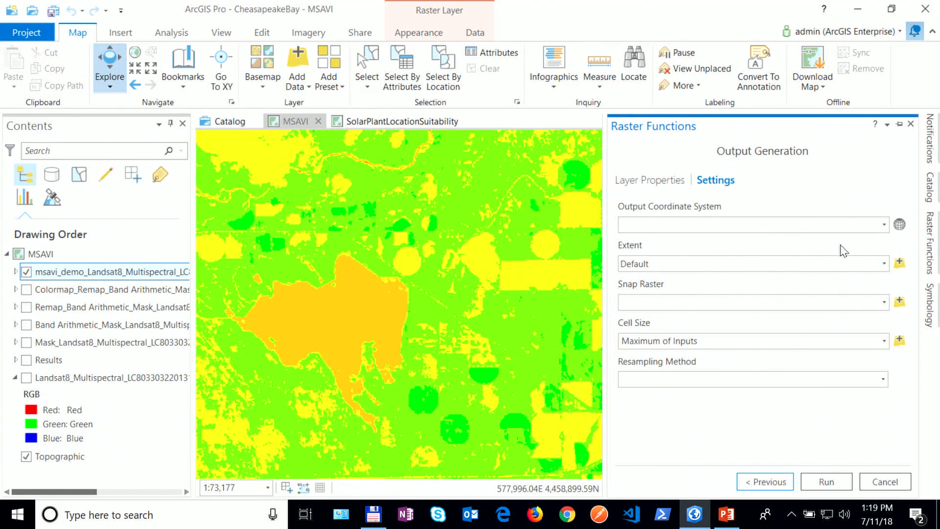
left_click(644, 184)
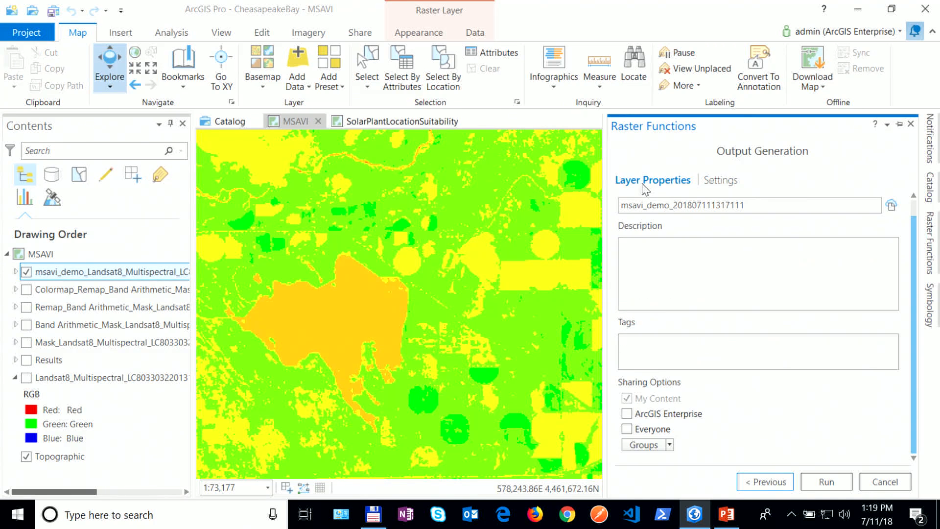
left_click(891, 207)
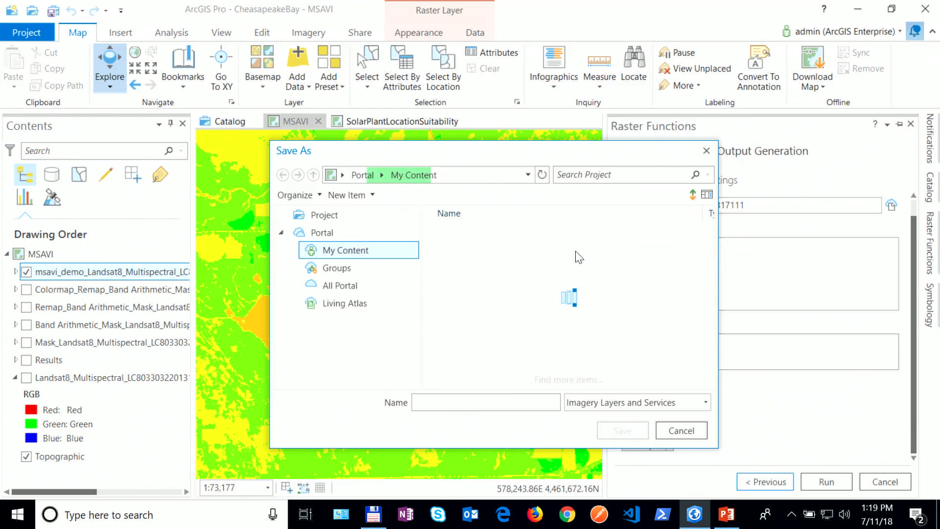
left_click_drag(711, 237, 712, 329)
scroll(708, 319, "up", 3)
double_click(483, 249)
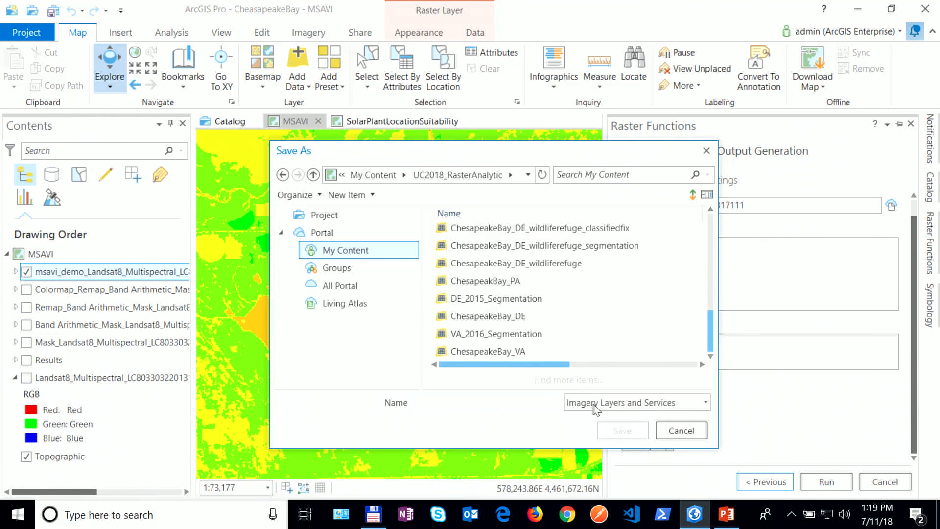
left_click(390, 177)
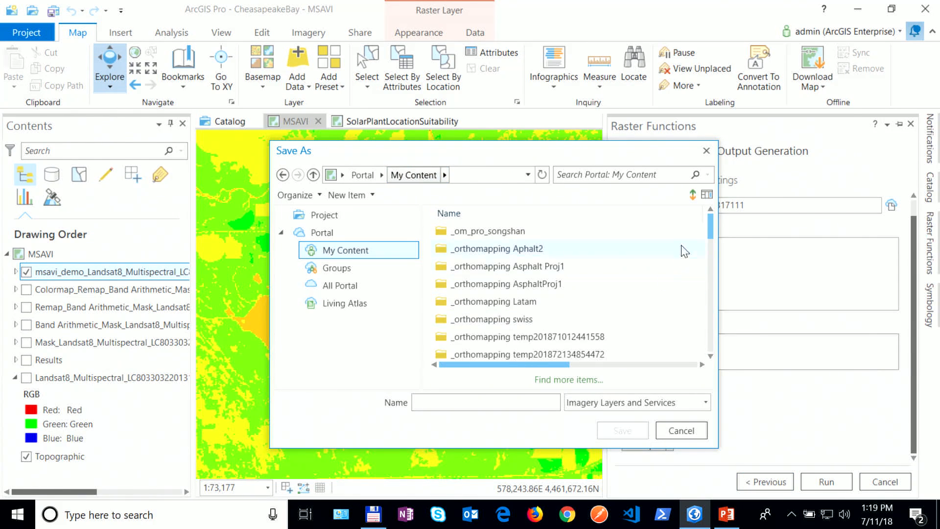
left_click(681, 430)
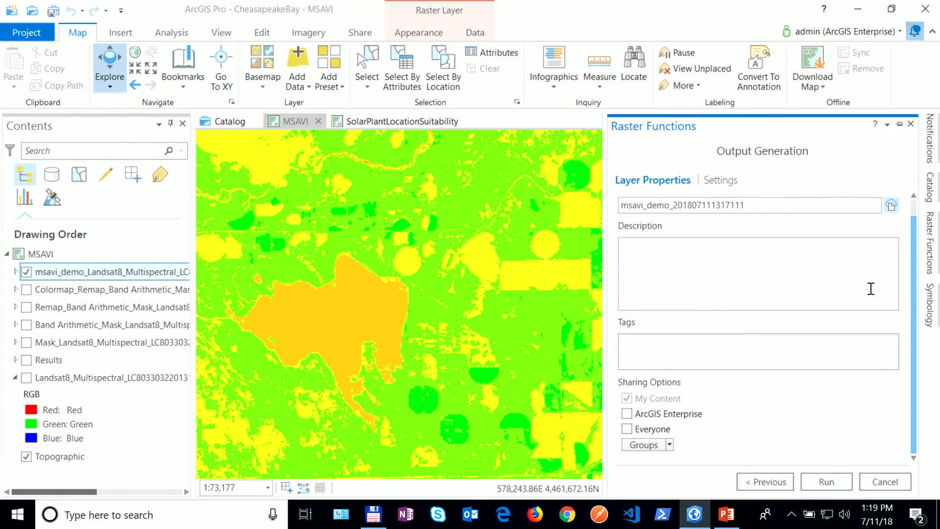
Step: Set the output Extent to Current Display Extent and run msavi_demo
left_click(727, 182)
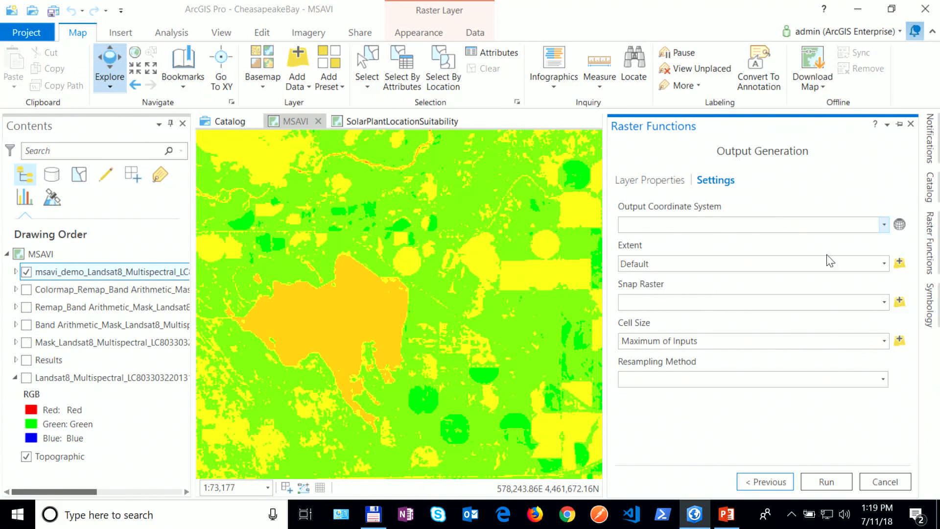
left_click(885, 264)
left_click(698, 324)
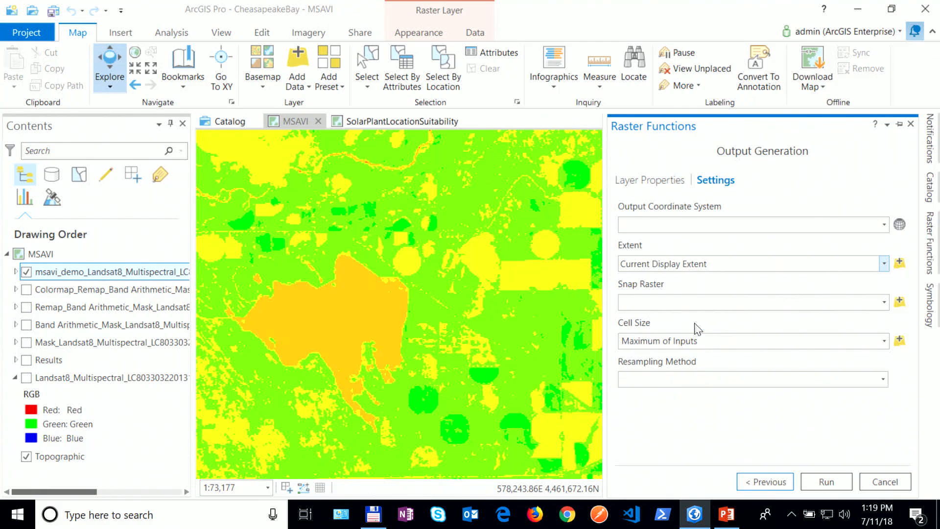
left_click(825, 482)
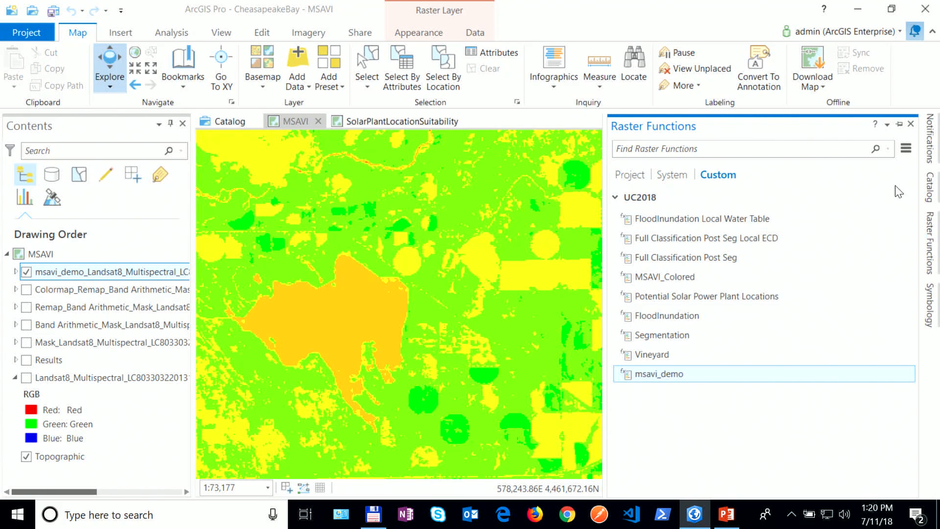
Step: Read the Catalog's raster function history showing msavi_demo failed for an unassigned Raster input
left_click(930, 182)
left_click_drag(770, 185, 639, 186)
left_click(788, 150)
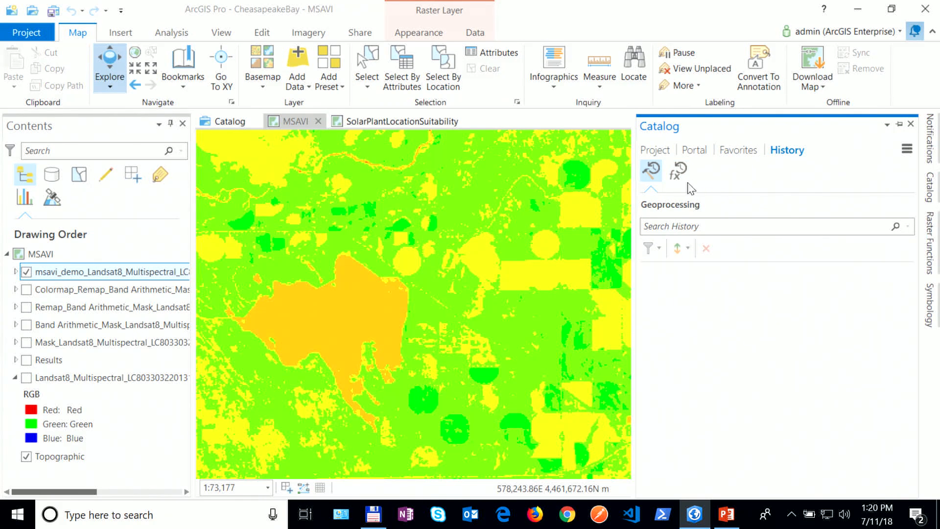
left_click(679, 171)
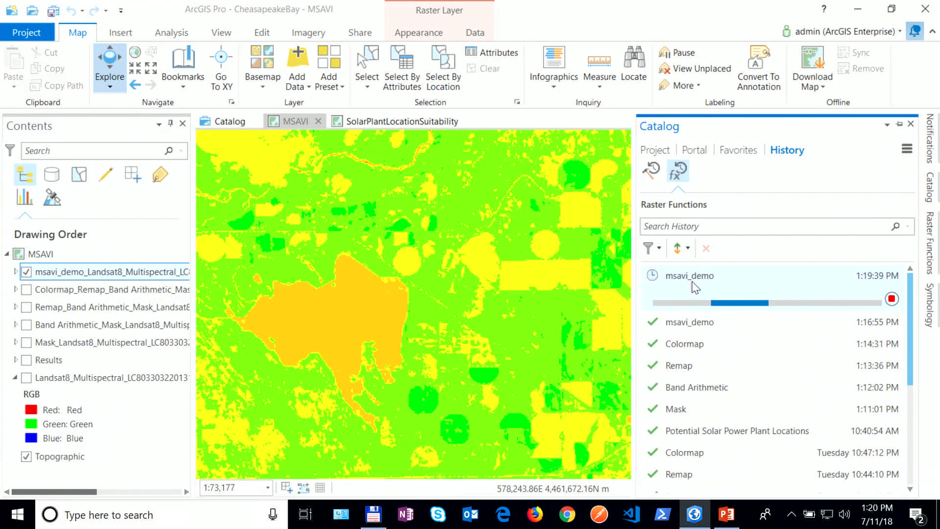
mouse_move(715, 286)
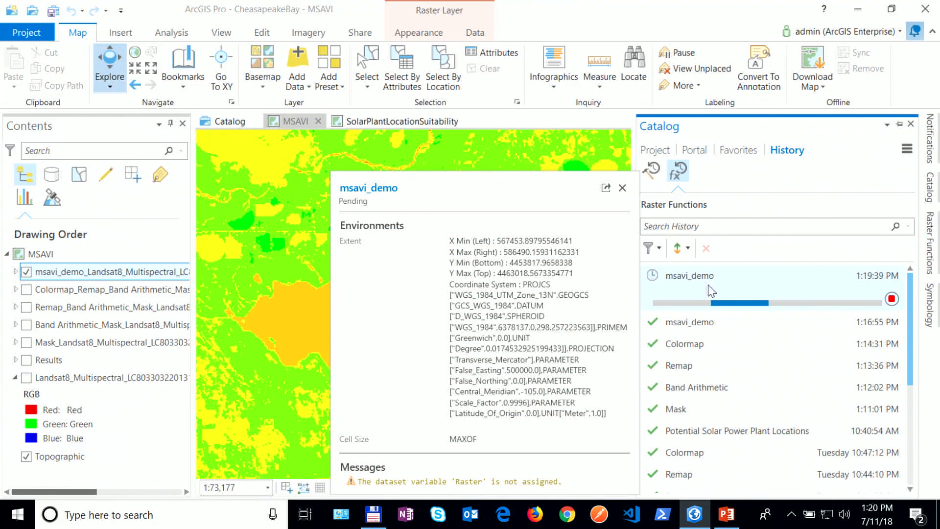
scroll(686, 284, "down", 5)
scroll(686, 284, "up", 5)
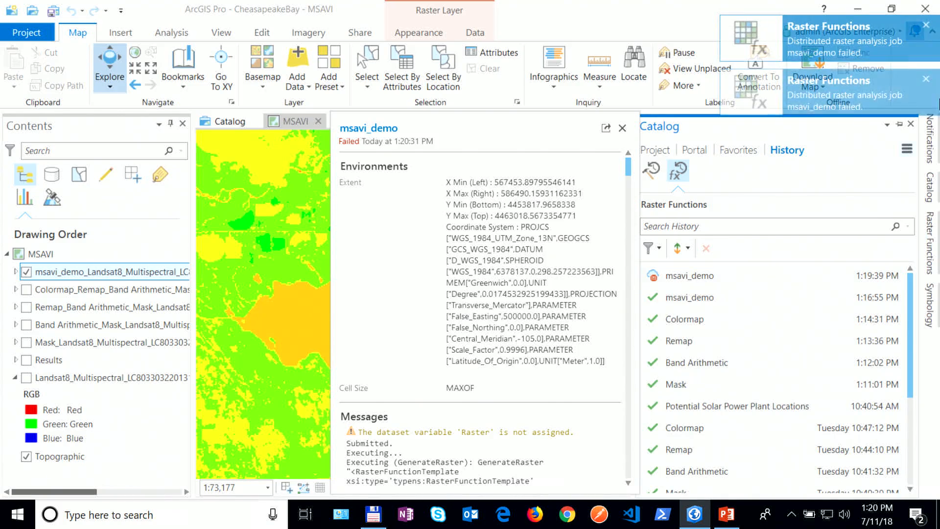
left_click(936, 254)
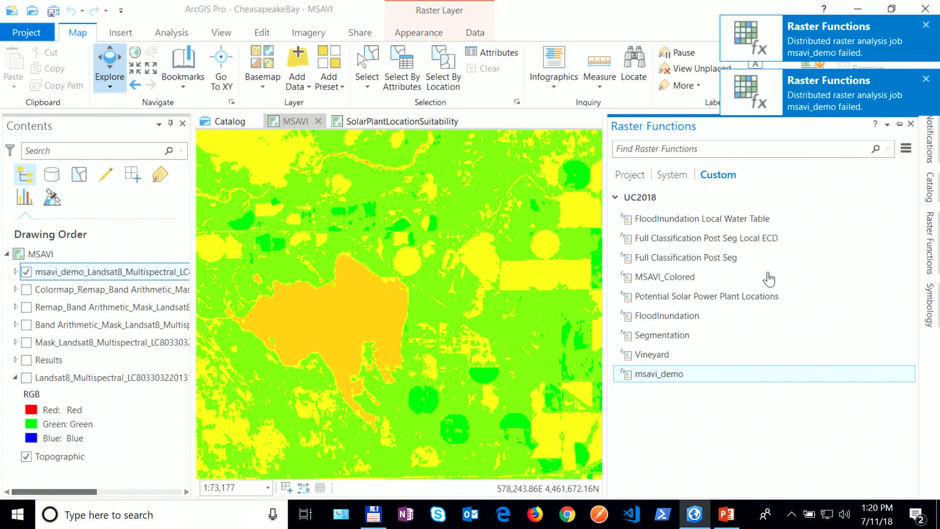
double_click(693, 376)
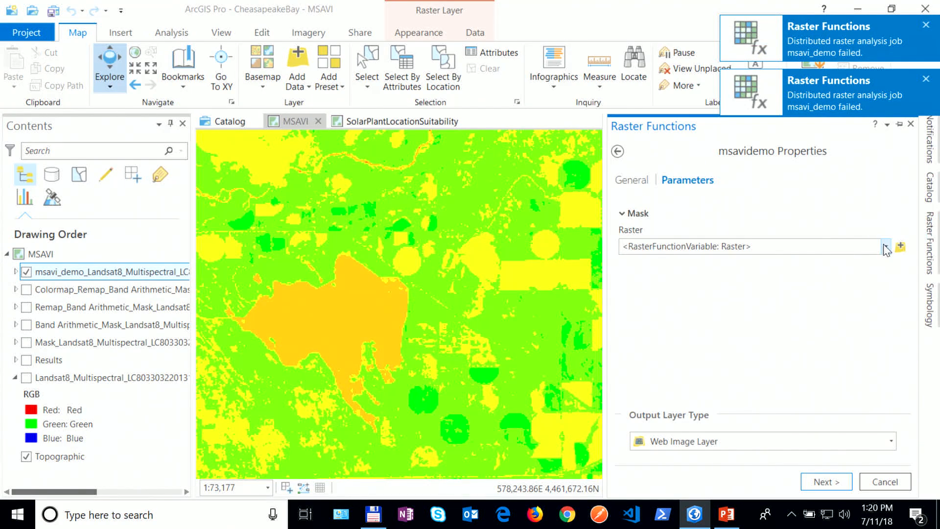
left_click(886, 246)
left_click(725, 410)
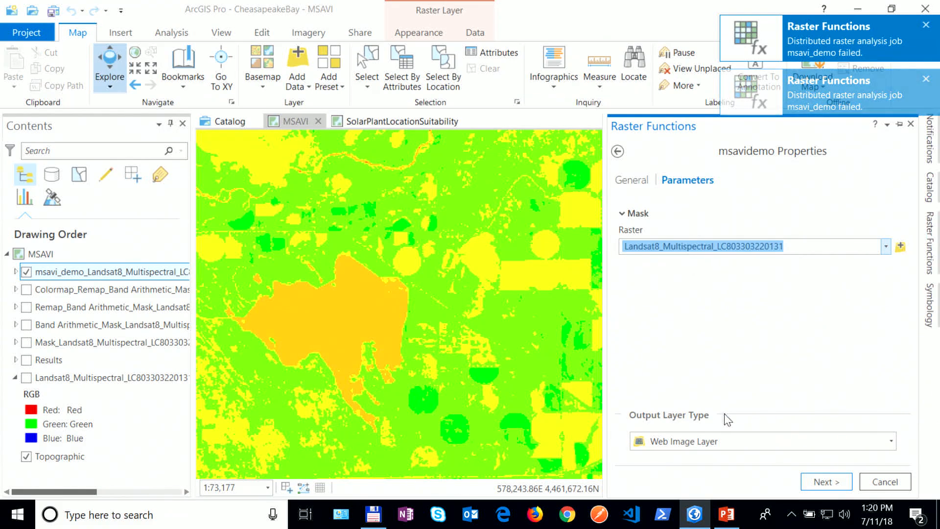
left_click(827, 482)
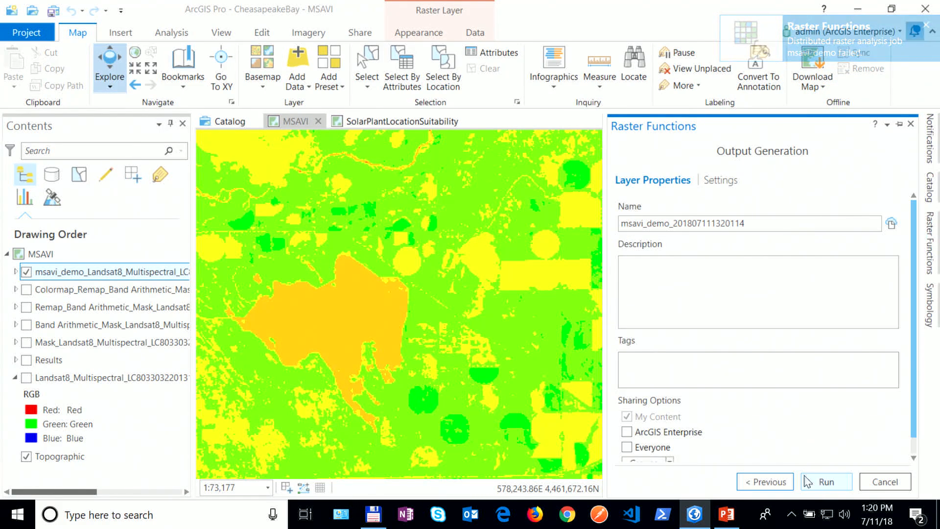
left_click(826, 482)
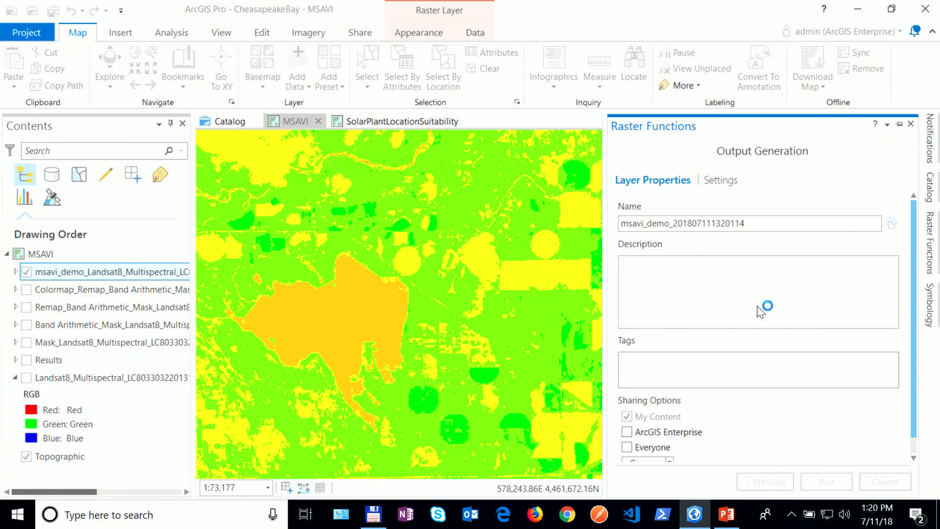
left_click(723, 180)
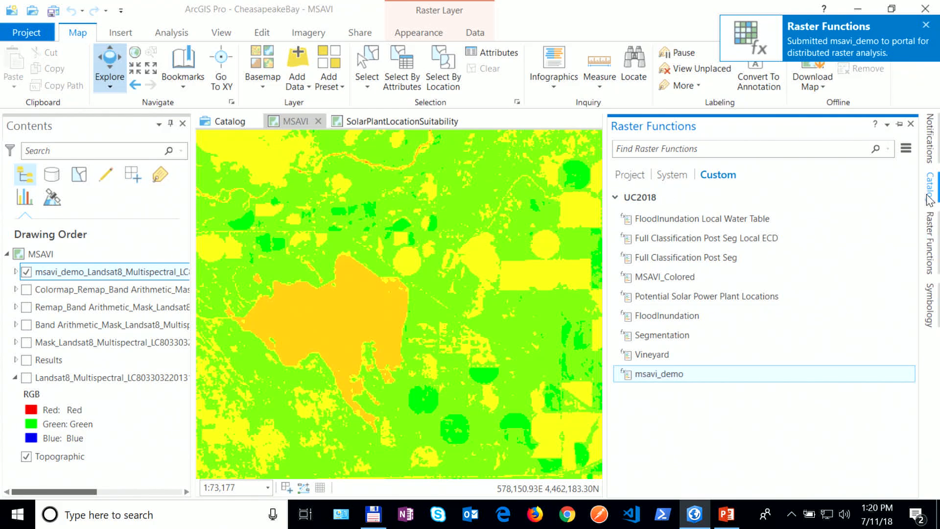
Step: Watch the resubmitted msavi_demo job running in the Catalog's raster function history
left_click(932, 258)
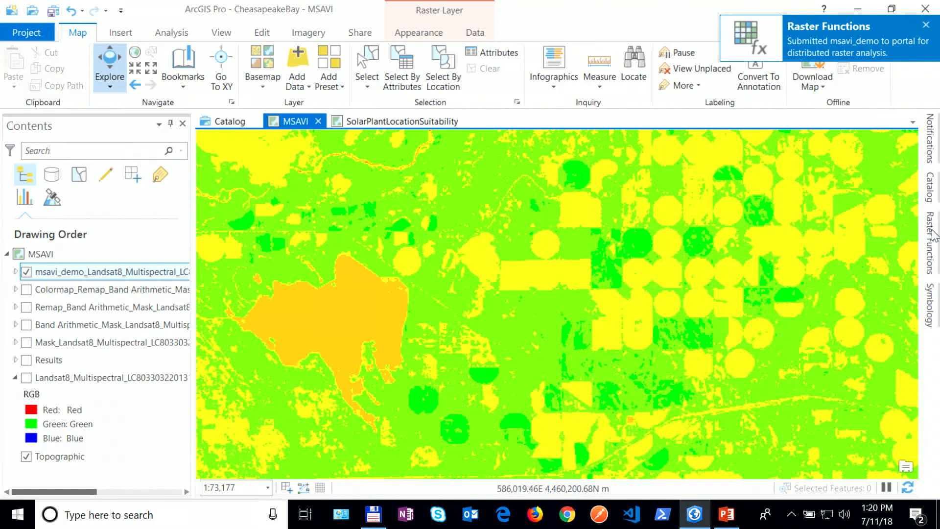
left_click(929, 188)
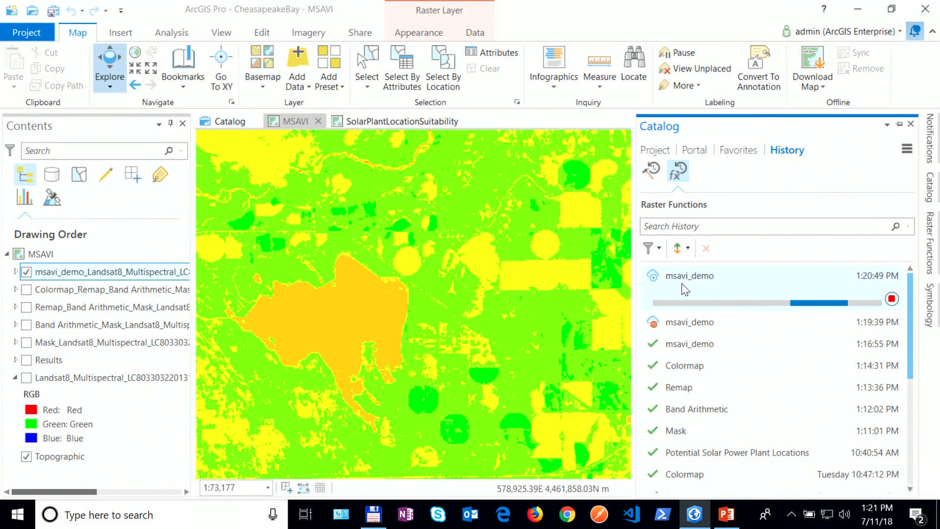
mouse_move(659, 294)
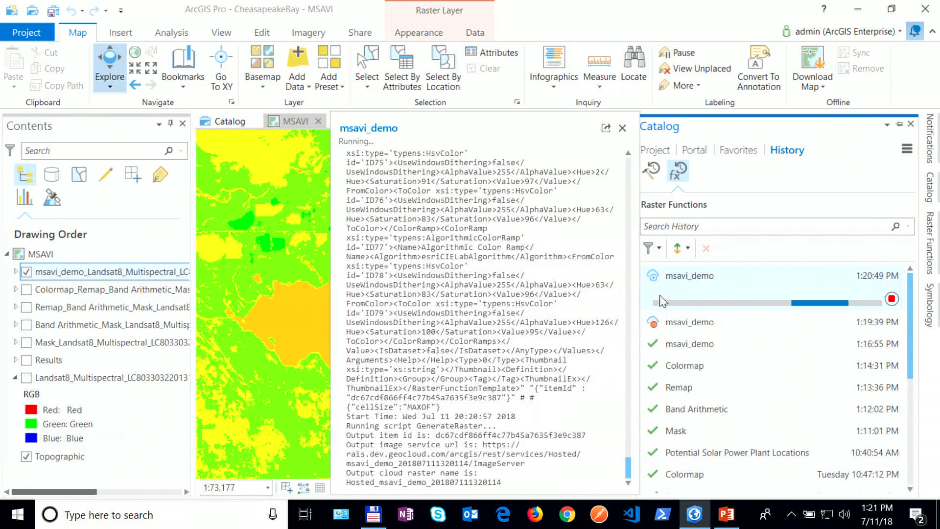
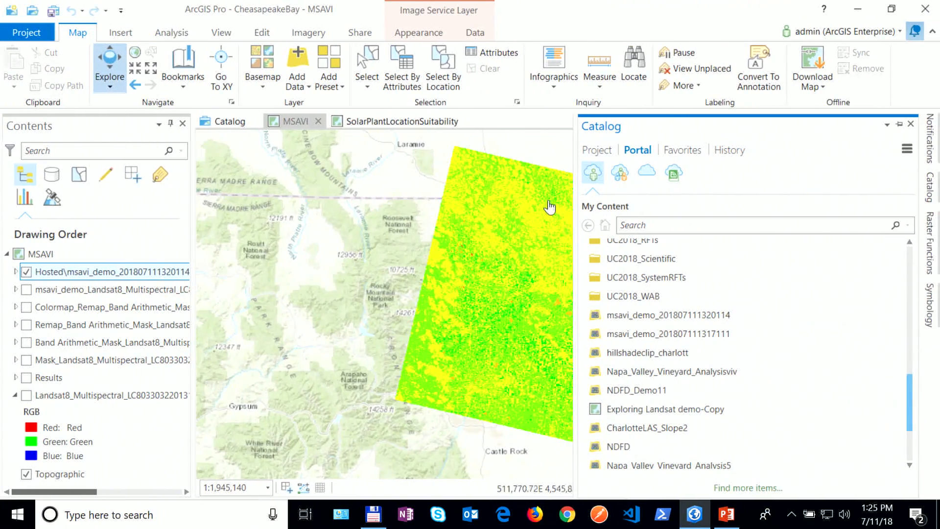
Step: Pan the MSAVI map to bring the hosted msavi_demo raster into view
left_click_drag(429, 265, 397, 244)
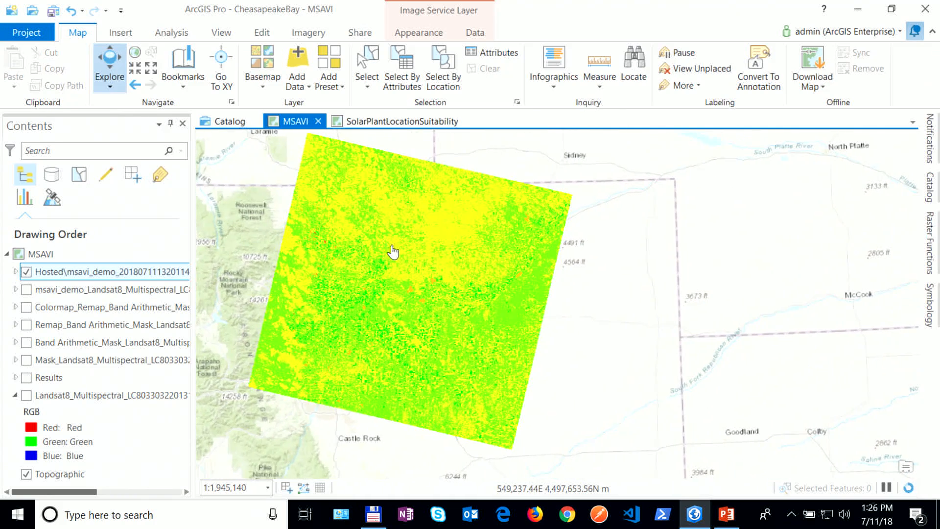
Step: View the custom UC2018 raster functions, then return to the portal content list
left_click(932, 246)
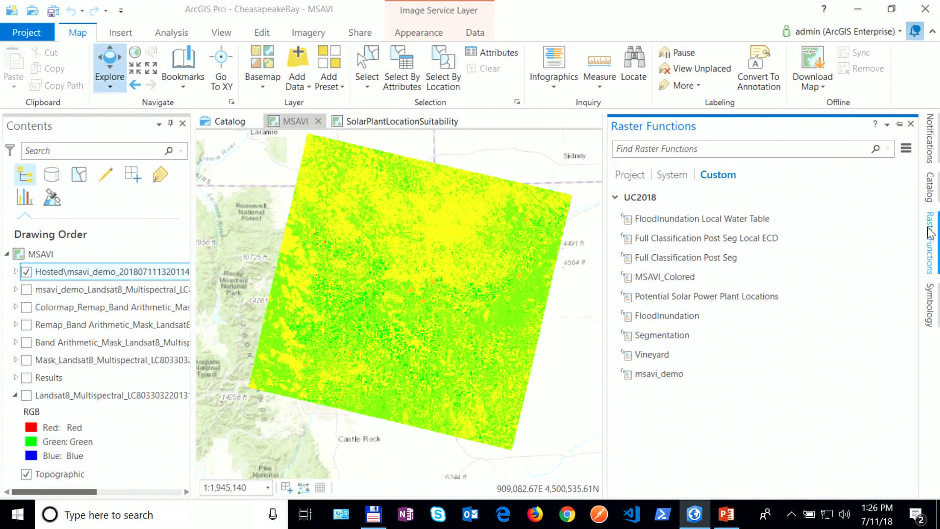
left_click(930, 187)
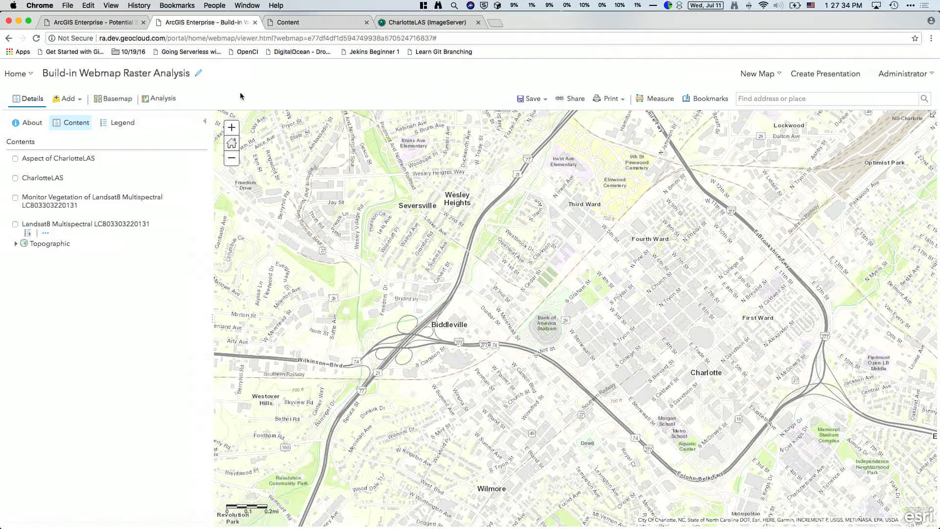
Step: Expand each Raster Analysis tool group, from Summarize Data to Manage Data, then switch on CharlotteLAS
left_click(166, 103)
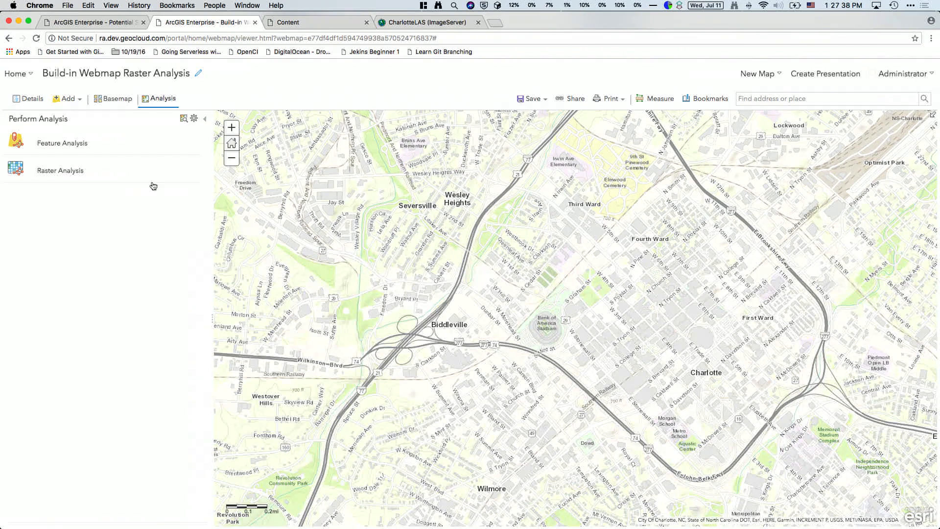
left_click(87, 176)
left_click(11, 163)
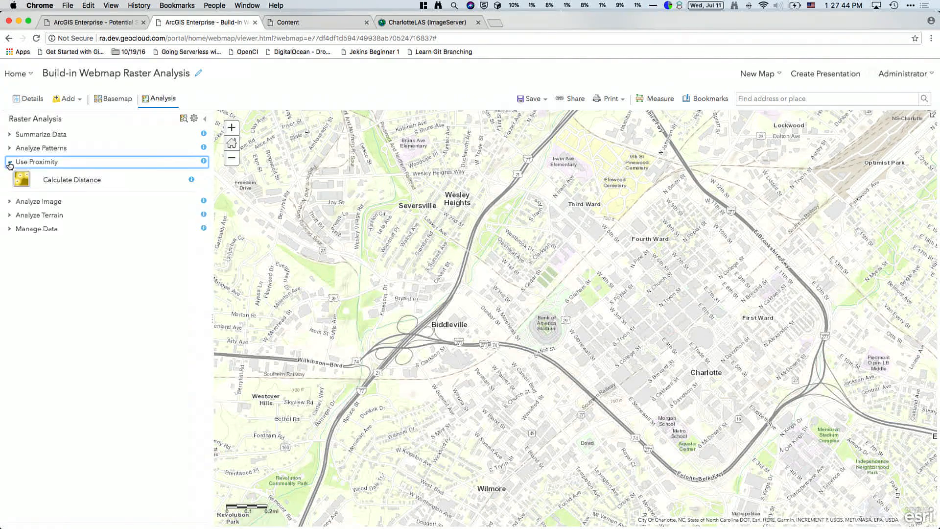
left_click(10, 149)
left_click(9, 135)
left_click(9, 189)
left_click(9, 248)
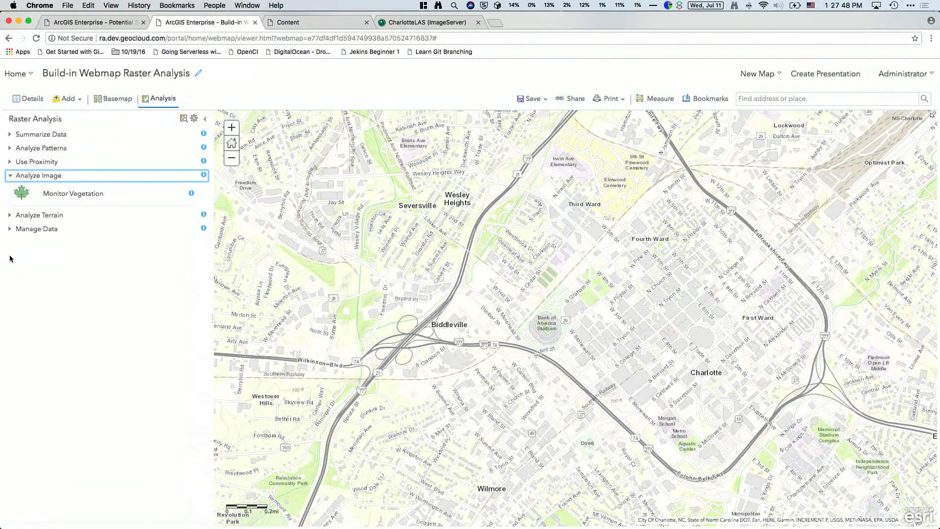
left_click(9, 217)
left_click(9, 299)
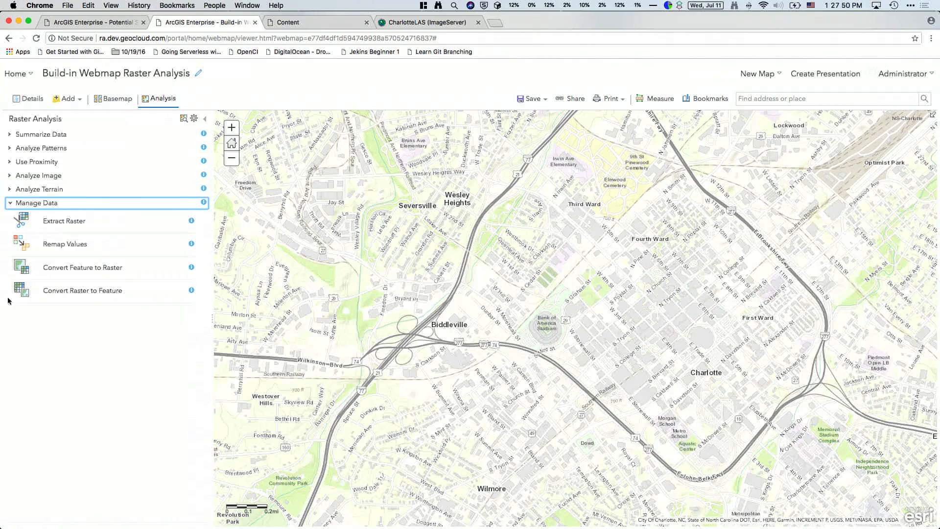
left_click(9, 176)
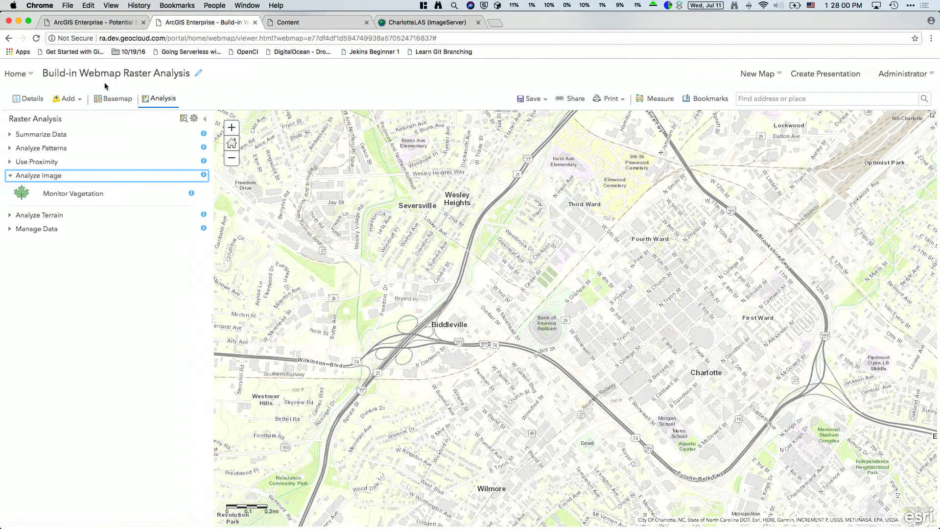
left_click(35, 103)
left_click(15, 178)
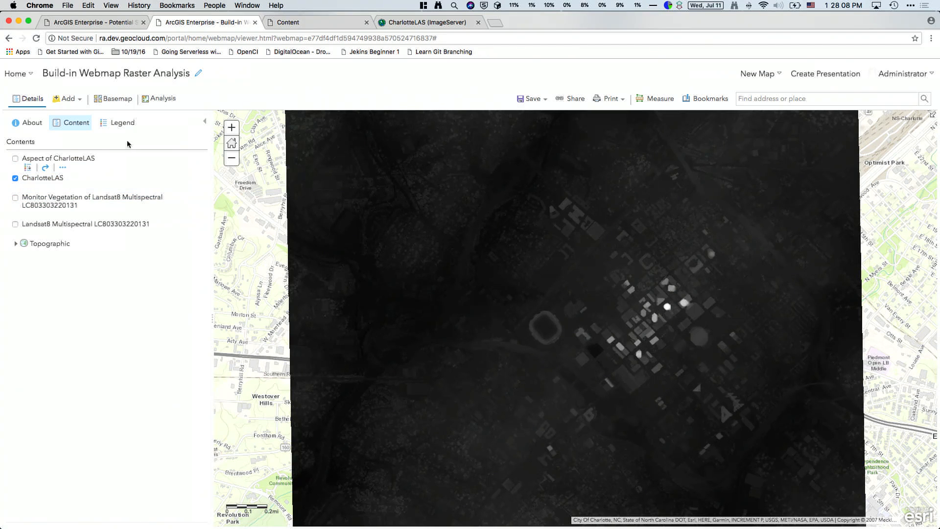
Step: Run Derive Aspect on Aspect_of_CharlotteLAS using the current extent zoomed to the downtown stadium
left_click(152, 105)
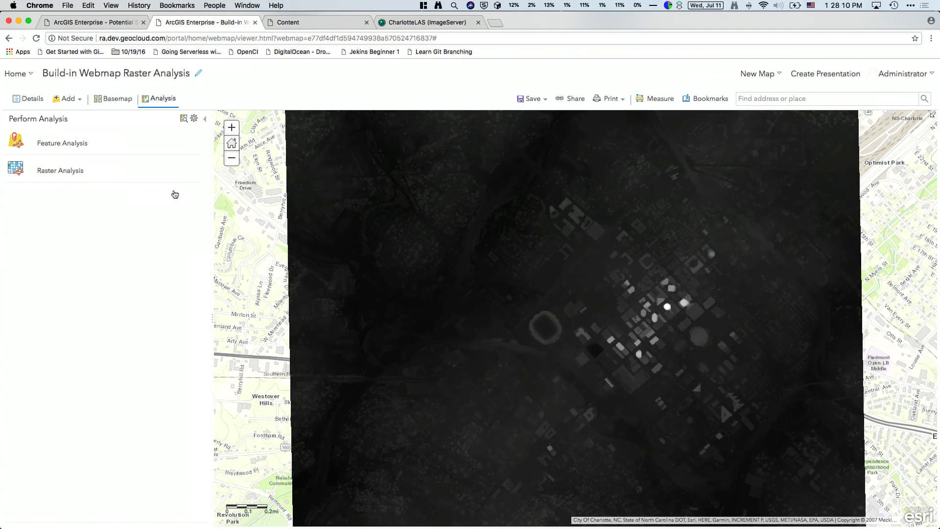
left_click(59, 179)
left_click(46, 190)
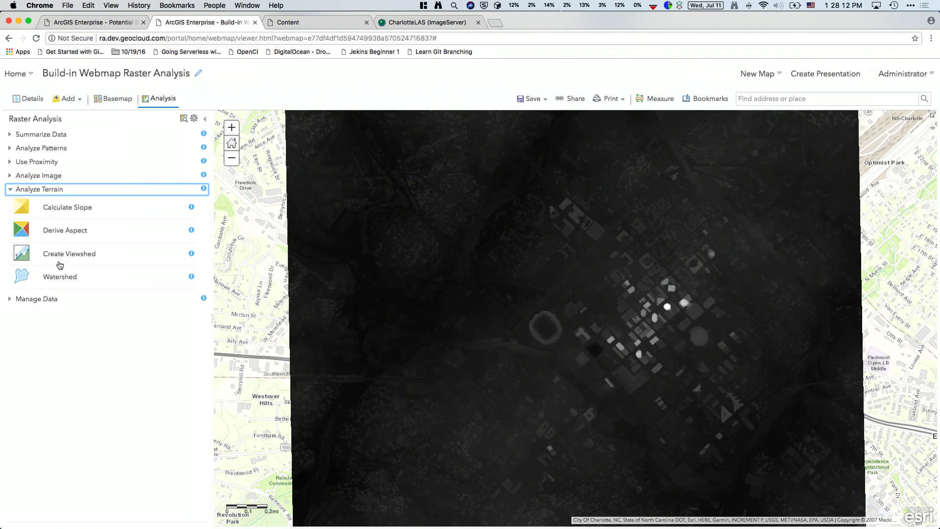
left_click(79, 235)
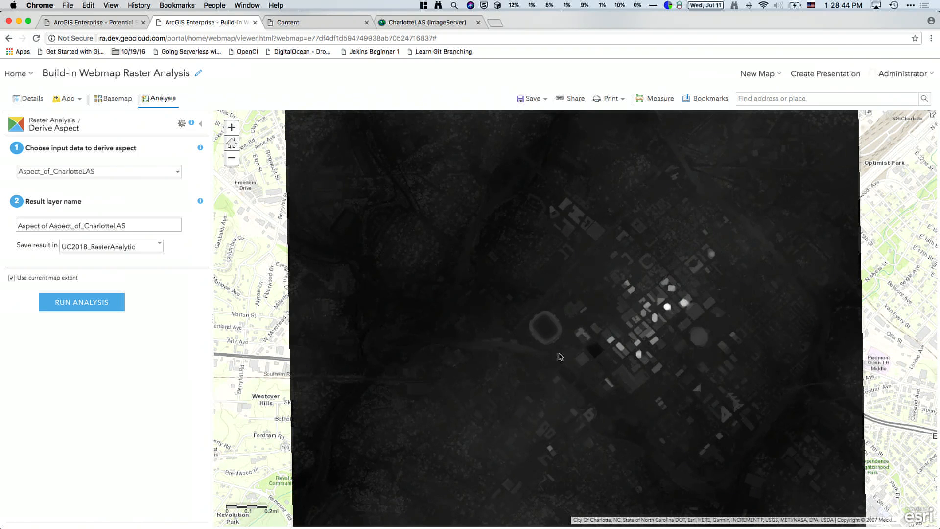
left_click(231, 128)
left_click_drag(436, 291, 400, 249)
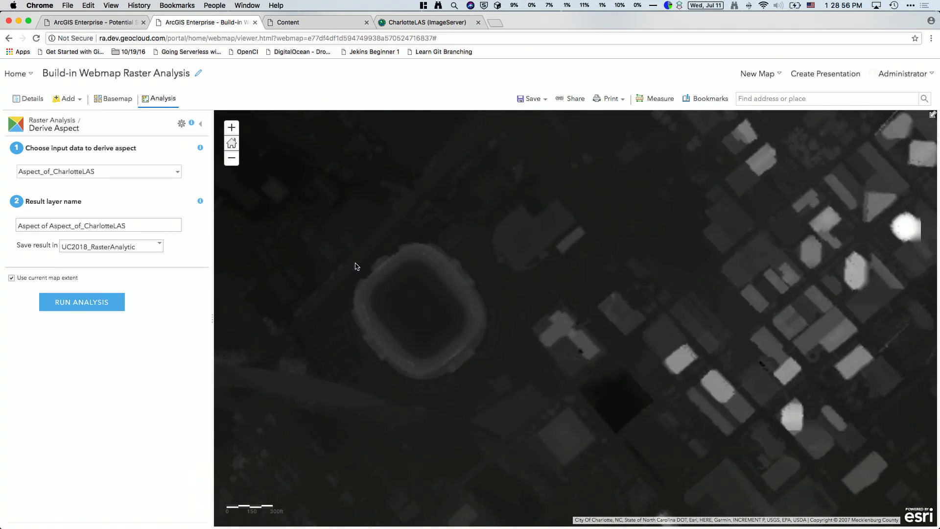
left_click(81, 301)
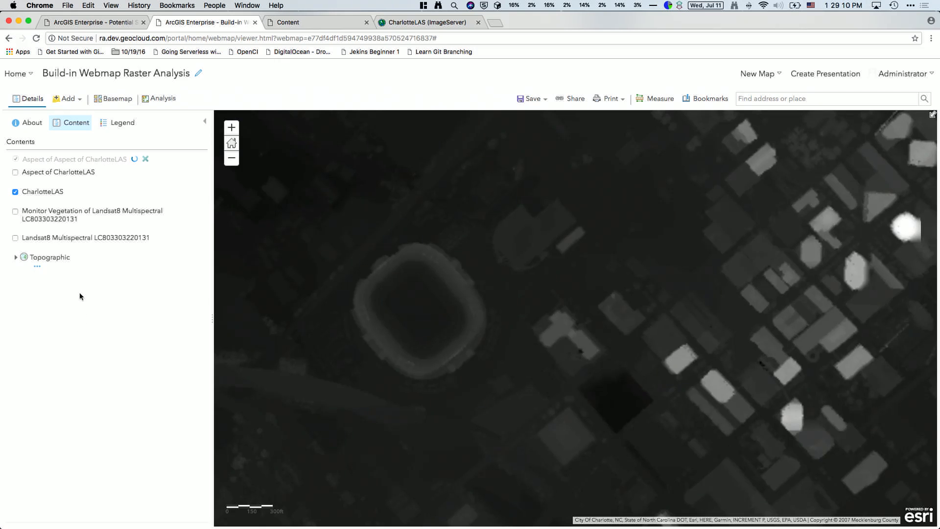
Step: Turn on the Aspect of CharlotteLAS layer and reopen the Raster Analysis tools
left_click(15, 171)
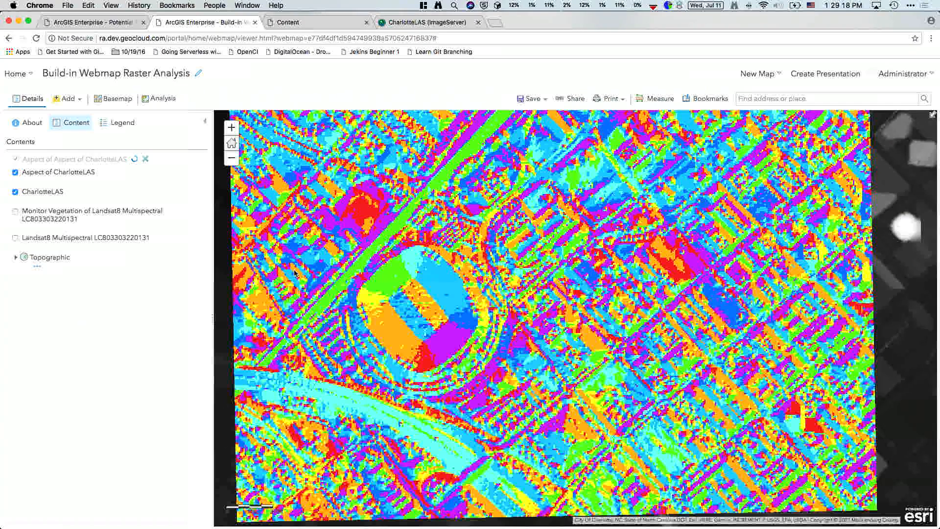
left_click_drag(460, 269, 458, 282)
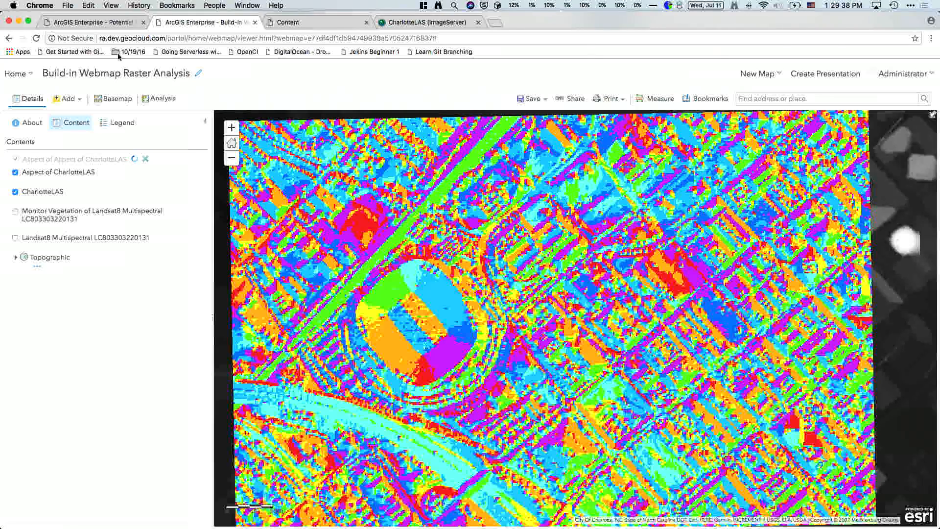
left_click(164, 100)
left_click(60, 179)
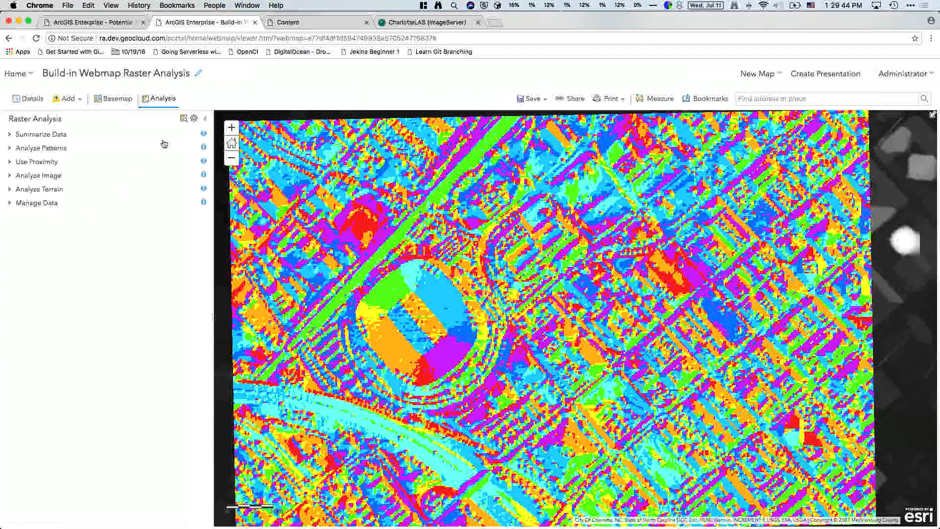
Step: Browse the portal's custom analysis tools, then bring up the SolarPlantLocationSuitability map in ArcGIS Pro
left_click(184, 119)
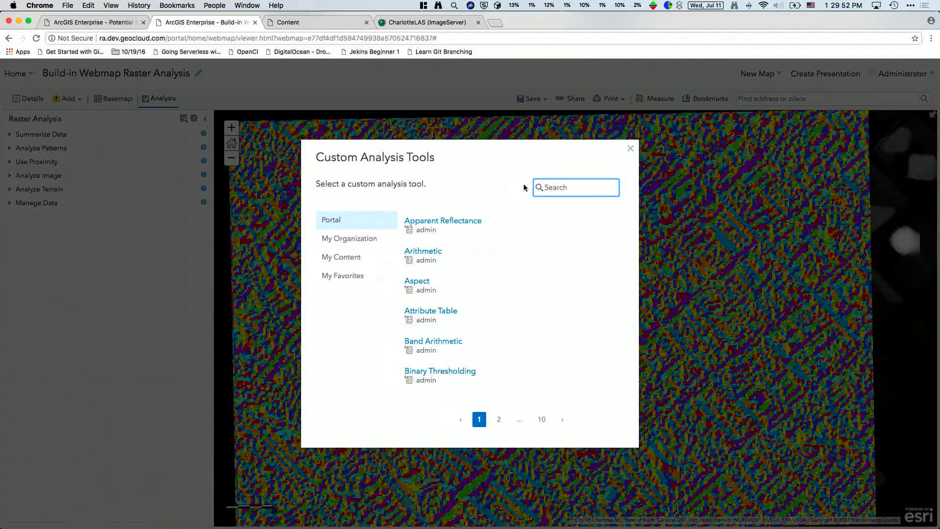
left_click(631, 149)
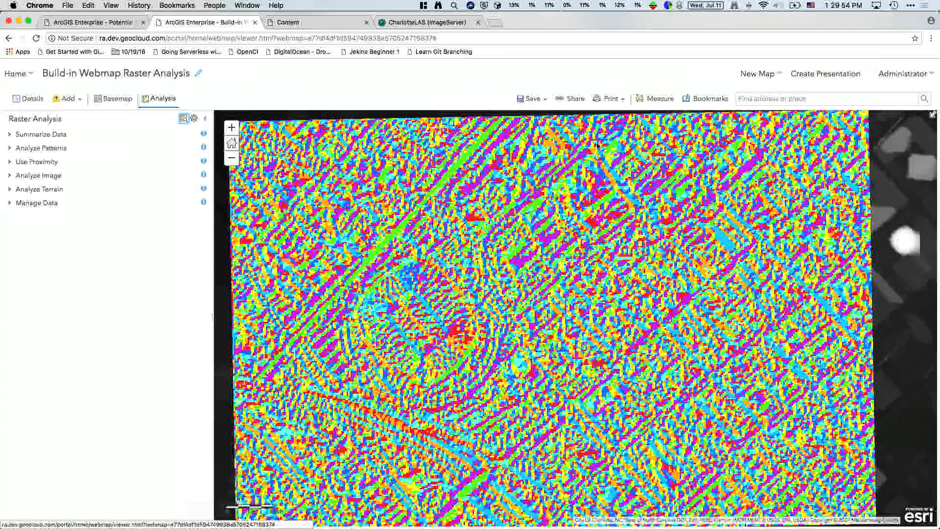
key("ctrl+Right")
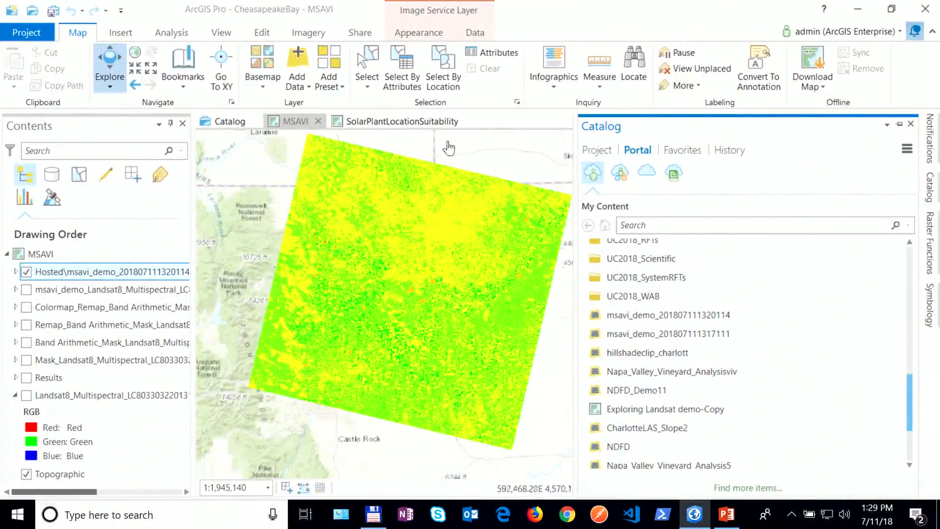
left_click(414, 122)
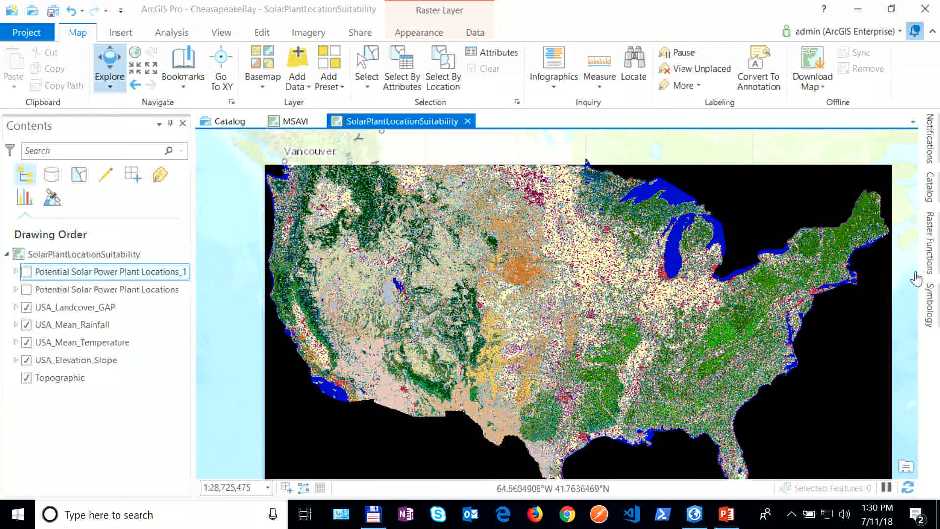
Step: Edit the Potential Solar Power Plant Locations template in a floating, maximized editor at full extent
left_click(929, 248)
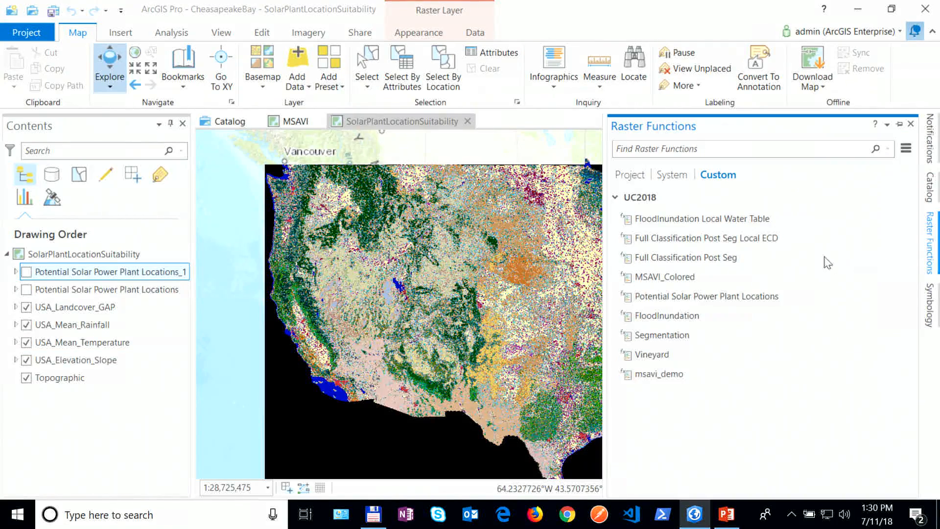
right_click(713, 304)
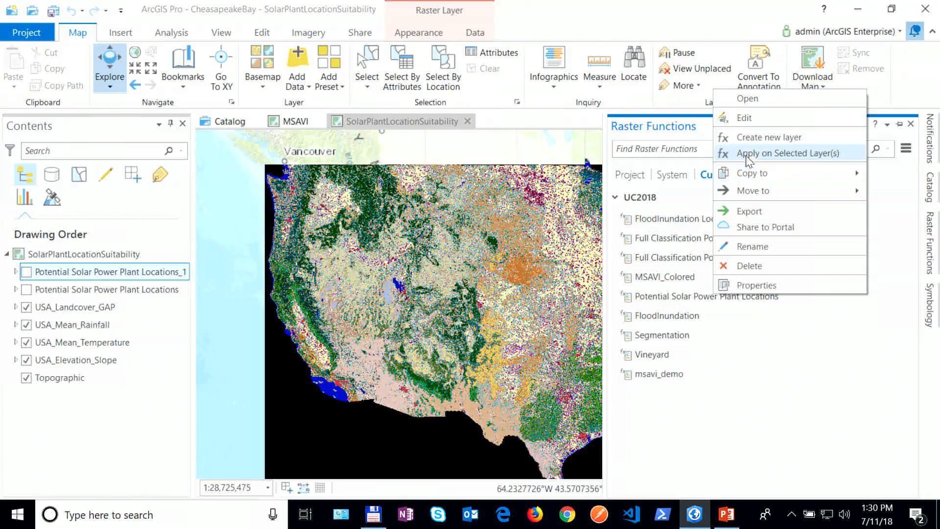
left_click(745, 119)
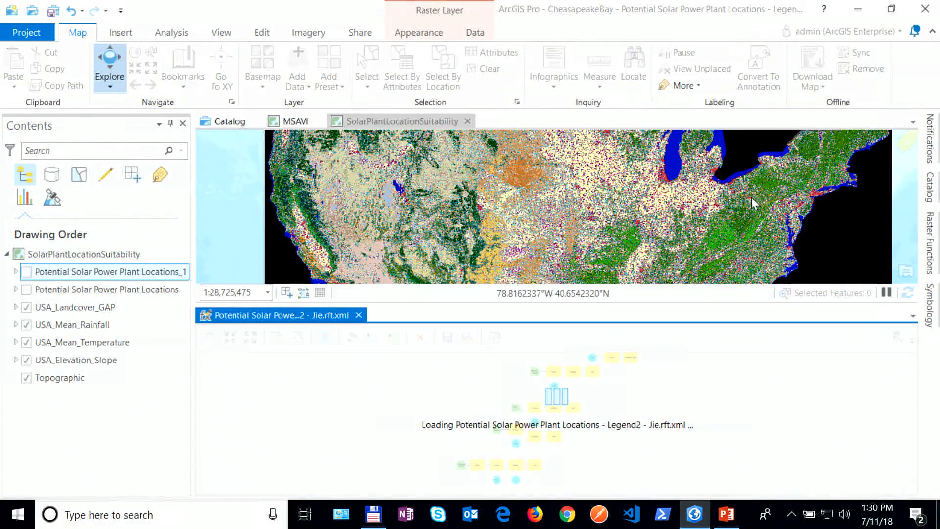
left_click_drag(338, 319, 327, 258)
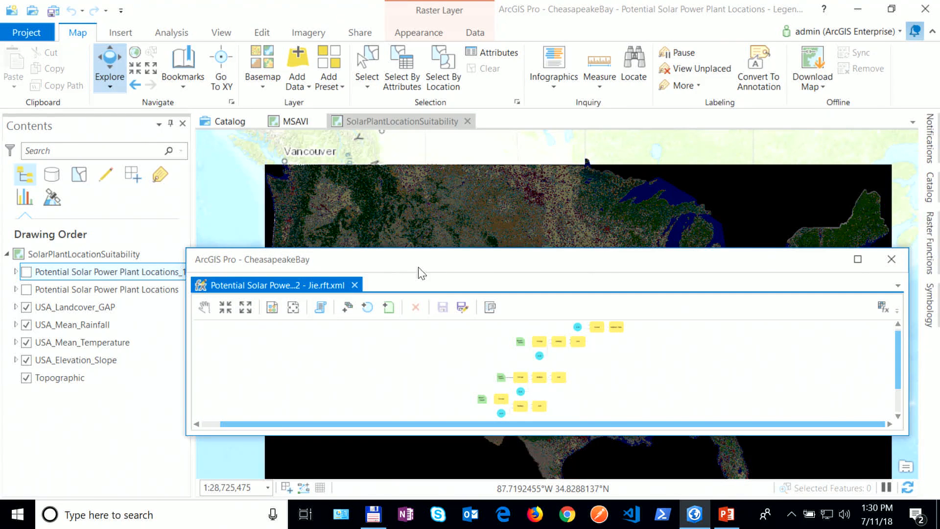
left_click(858, 259)
left_click(111, 67)
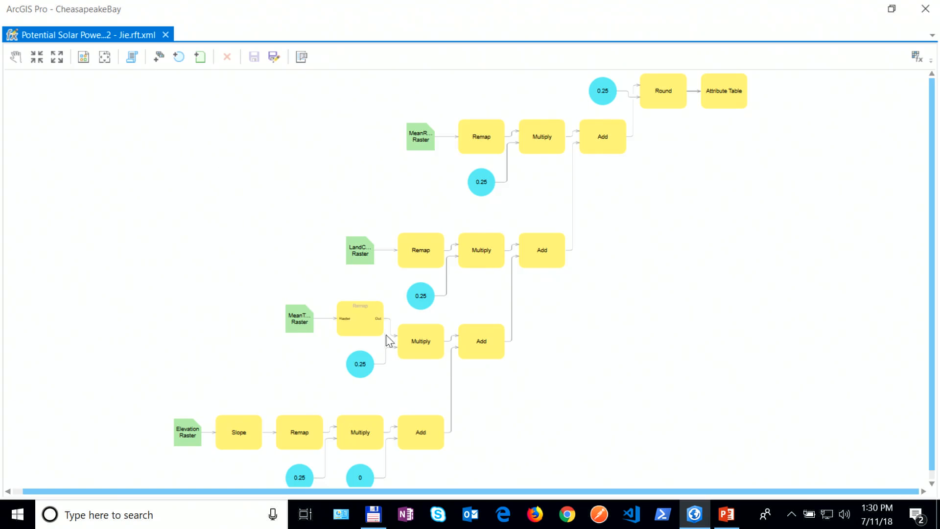
Step: Review the slope Remap table in the template and cancel without changes
scroll(399, 332, "up", 1)
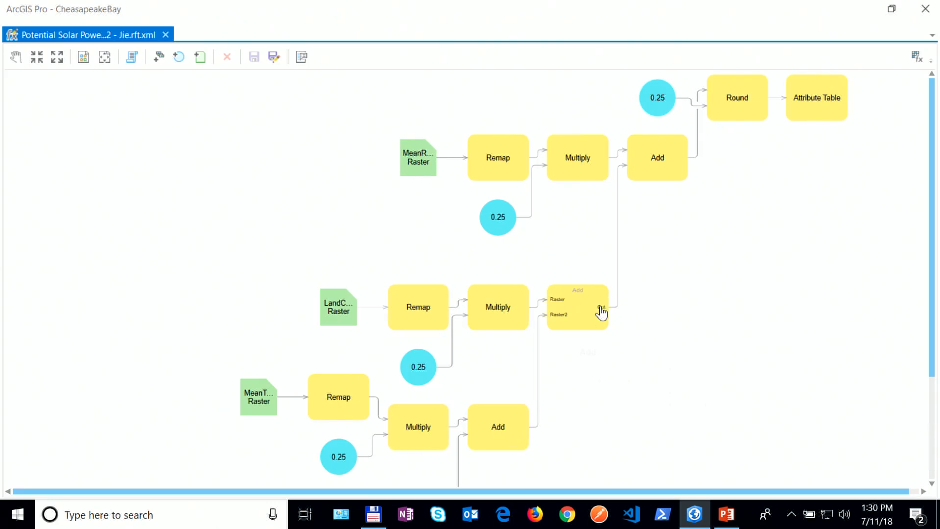
left_click_drag(935, 245, 933, 316)
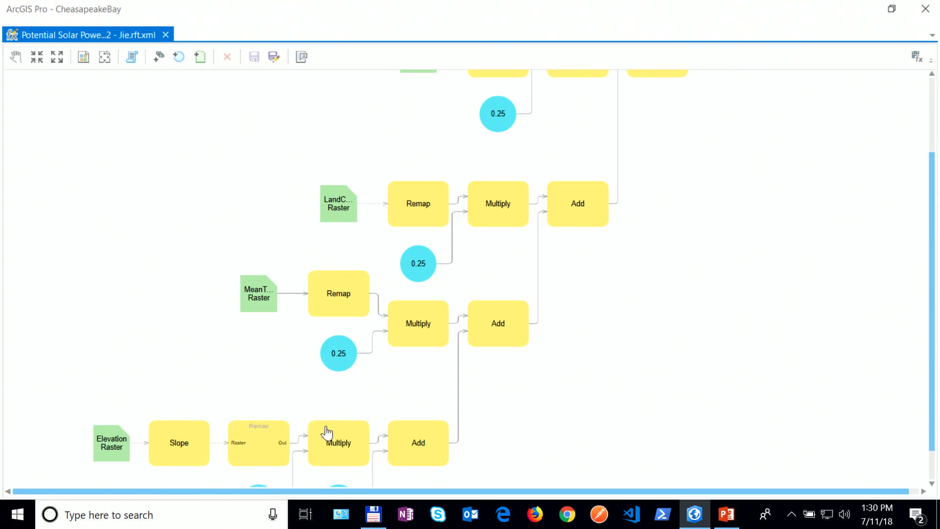
double_click(263, 441)
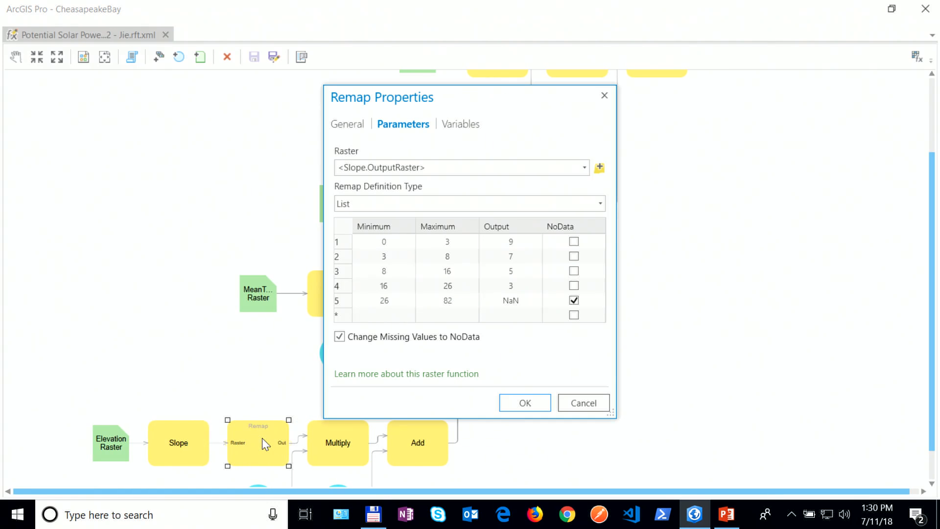
left_click(572, 403)
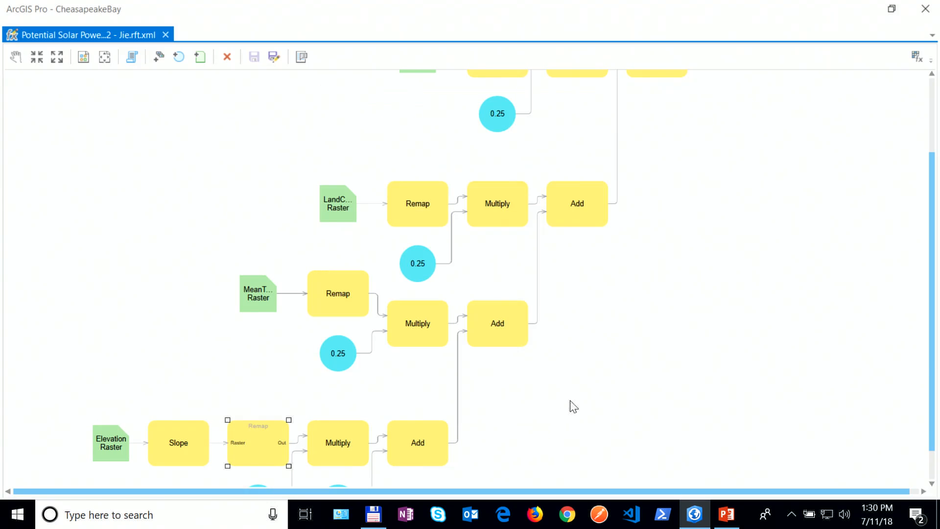
Step: Scroll through the rest of the function diagram, then close the Jie.rft.xml editor
scroll(935, 360, "down", 1)
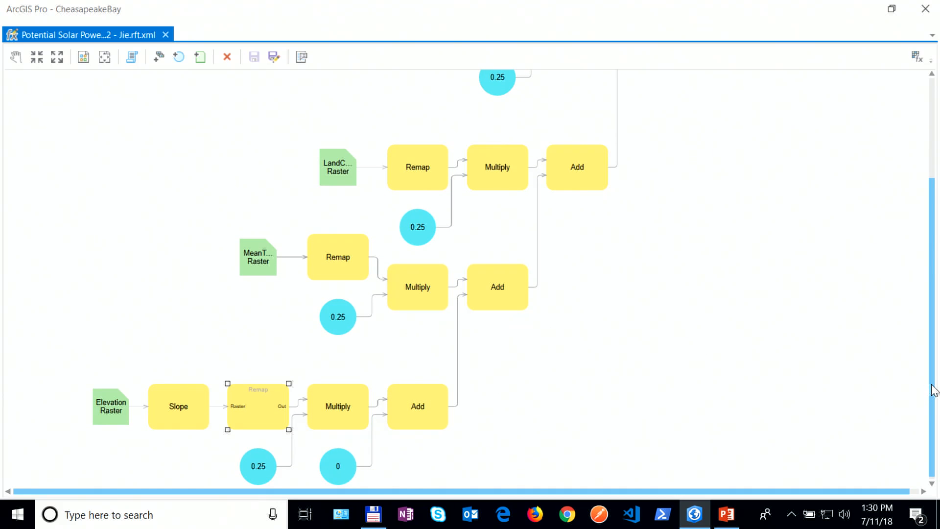
left_click_drag(933, 390, 931, 346)
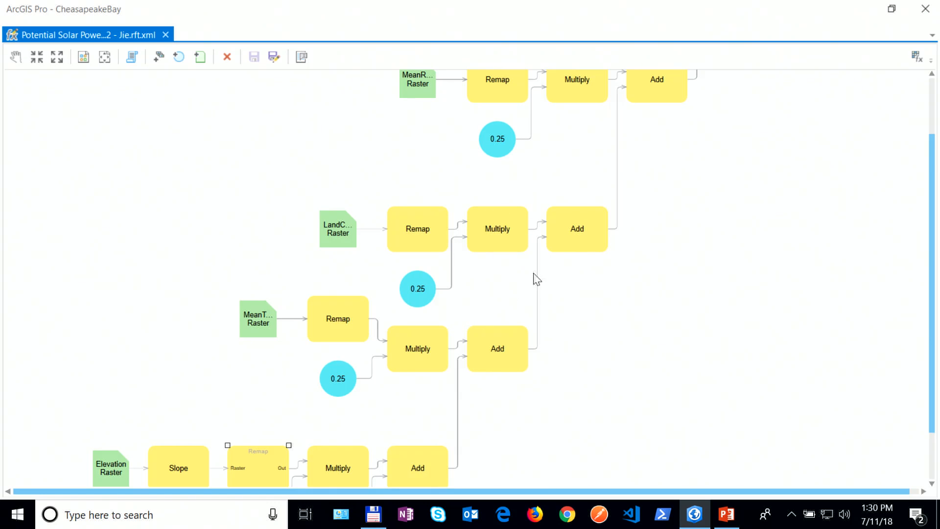
left_click_drag(933, 330, 930, 273)
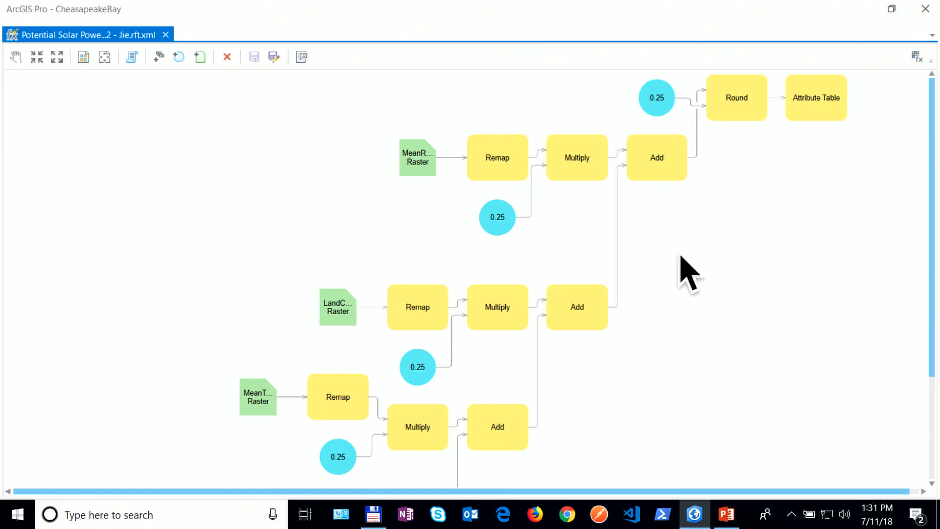
left_click(166, 35)
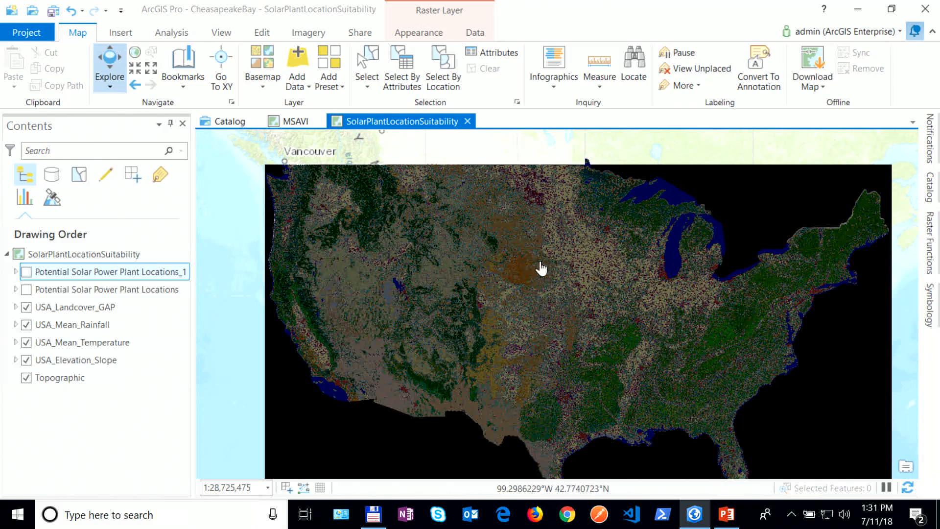
Step: Show only Potential Solar Power Plant Locations, hiding USA_Landcover_GAP, USA_Mean_Rainfall and USA_Mean_Temperature
left_click(25, 290)
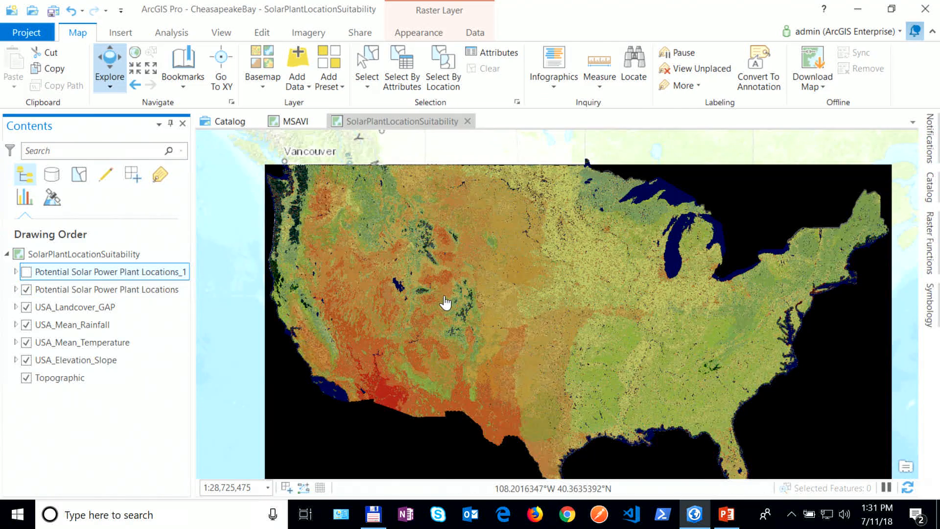
left_click(26, 308)
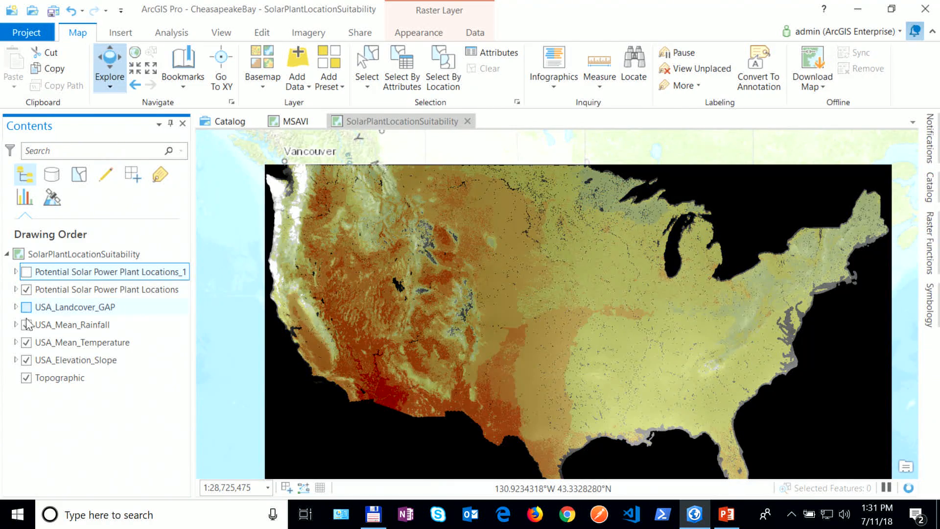
left_click(26, 325)
left_click(27, 342)
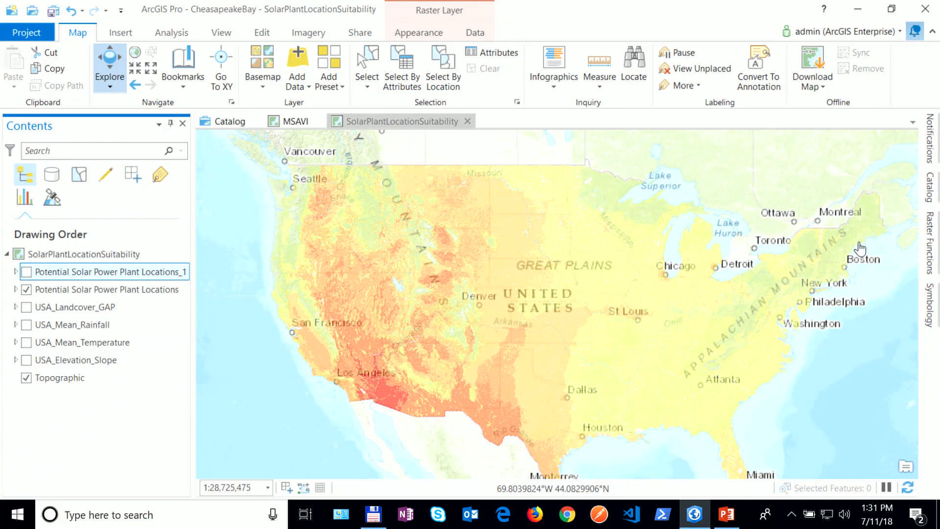
left_click(929, 243)
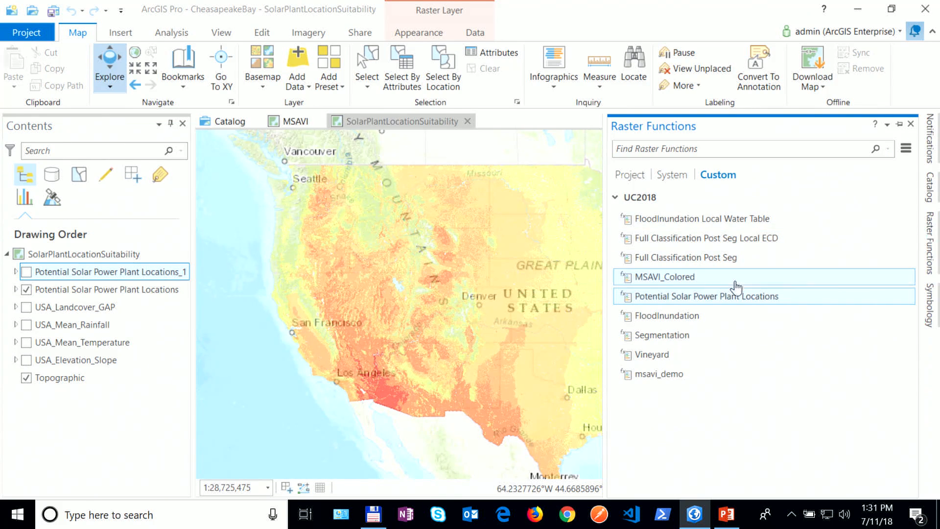
Step: Share the Potential Solar Power Plant Locations template to the portal tagged 'test', not organization-wide
right_click(731, 298)
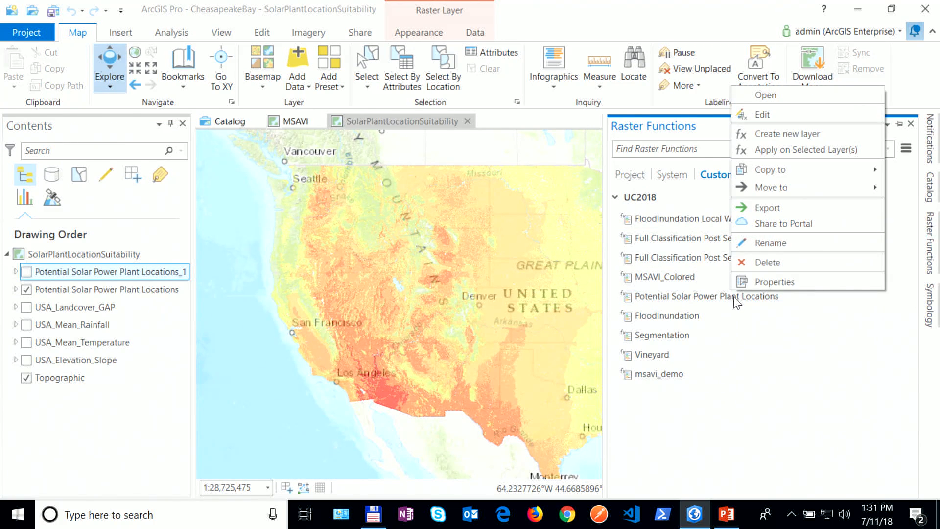
left_click(795, 226)
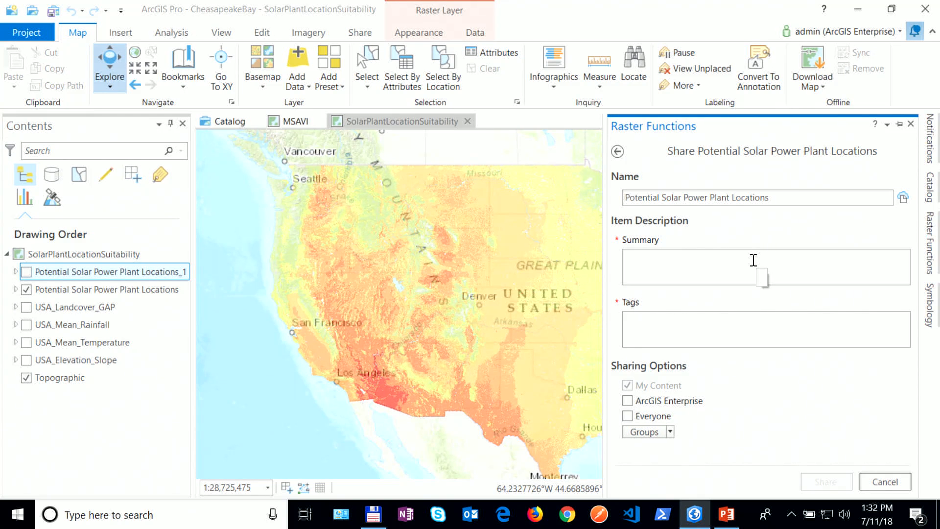
left_click(674, 335)
type("test")
left_click(797, 399)
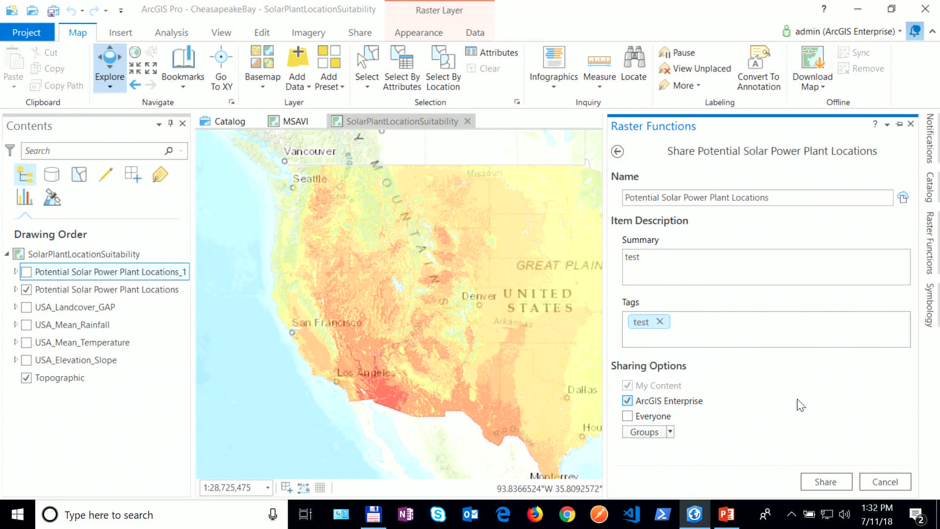
left_click(629, 402)
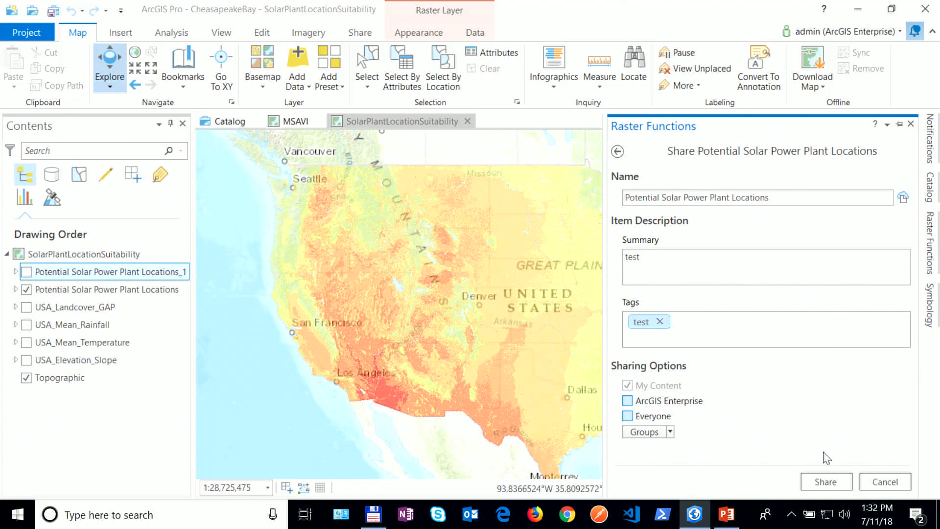
left_click(827, 481)
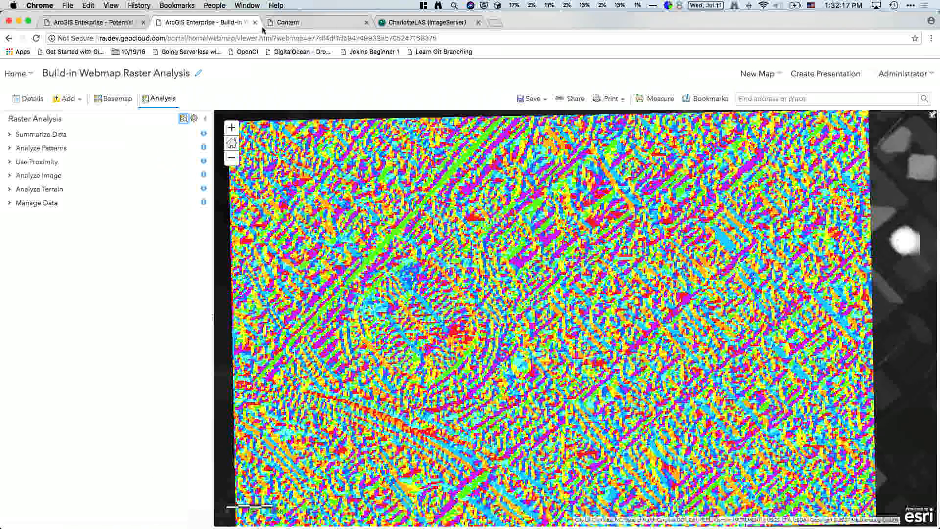
Step: Reload My Content to confirm Potential Solar Power Plant Locations.rft, then return to the web map
left_click(287, 22)
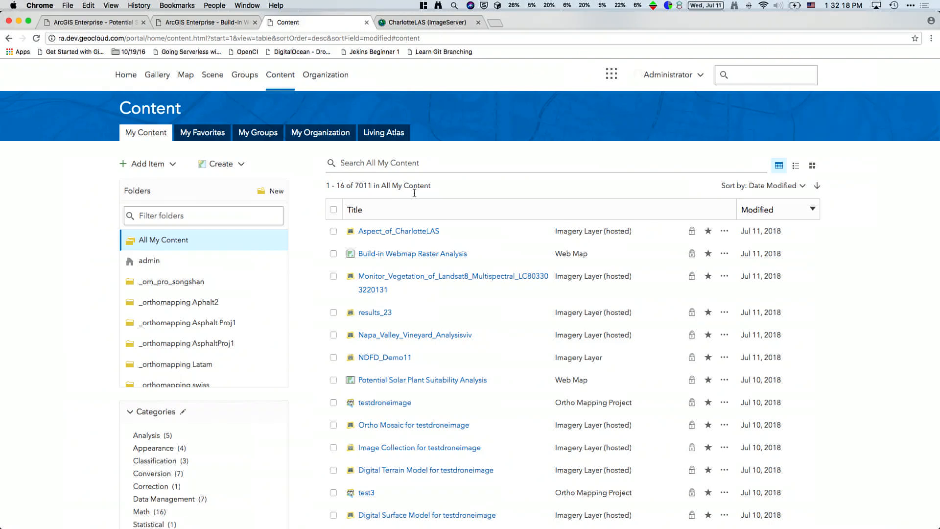
right_click(829, 220)
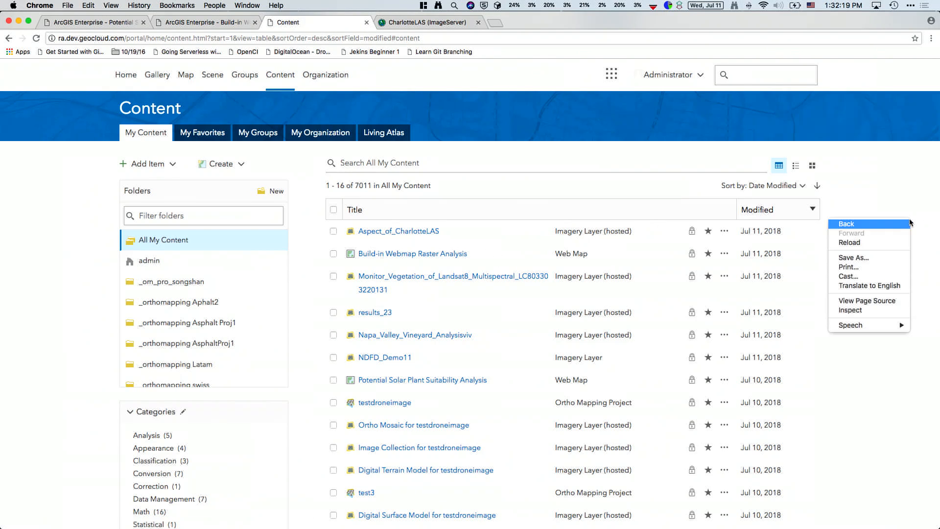
left_click(864, 243)
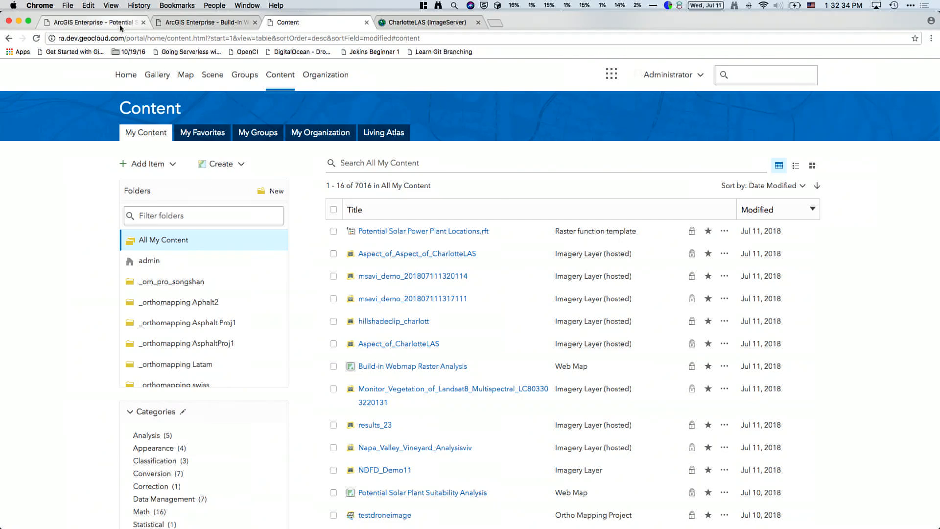
left_click(198, 22)
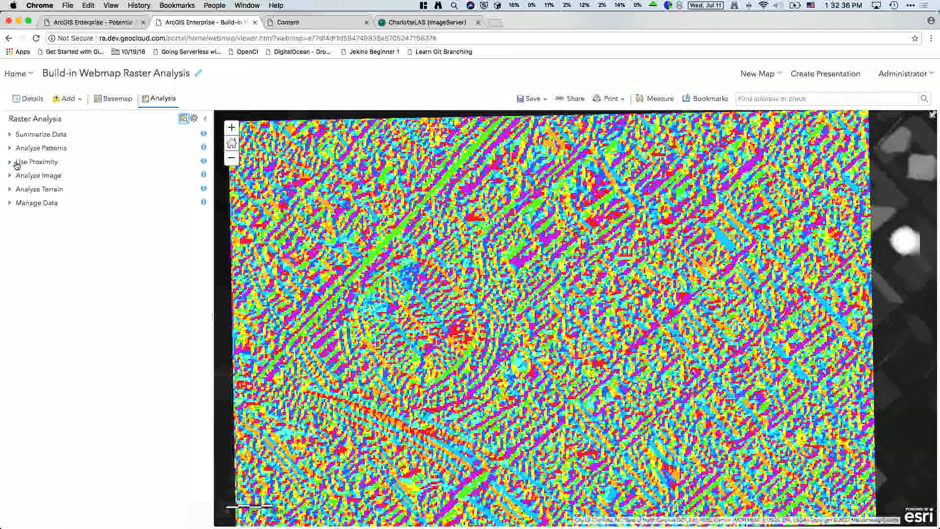
Step: On the Potential Solar Plant Suitability Analysis map, list custom analysis tools from My Content
left_click(95, 23)
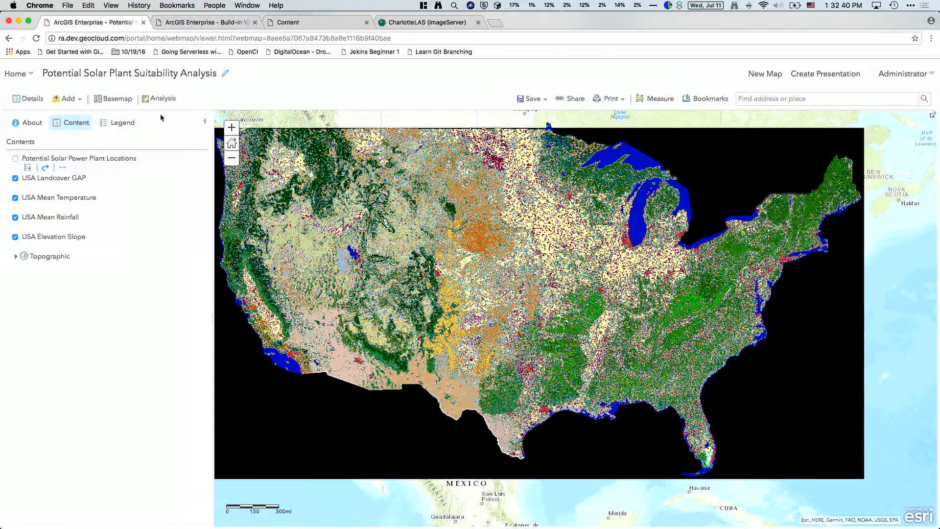
left_click(162, 100)
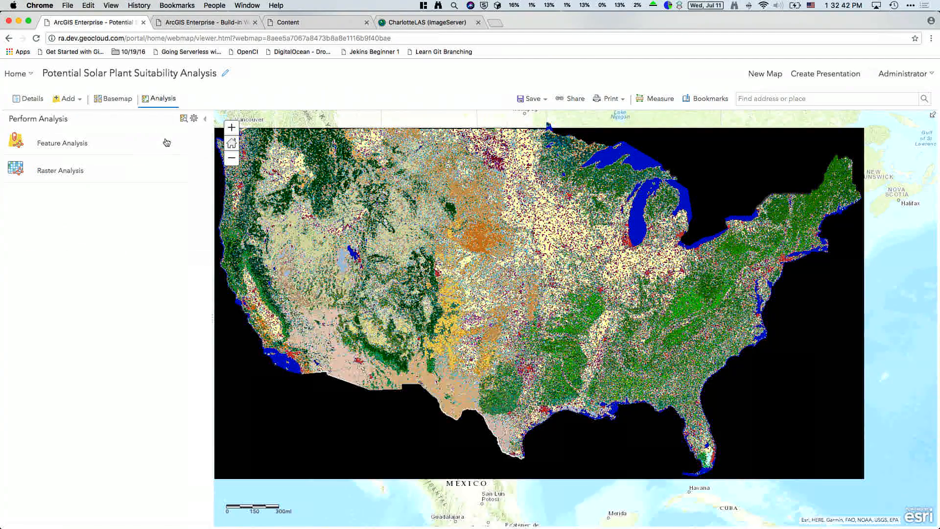
left_click(184, 120)
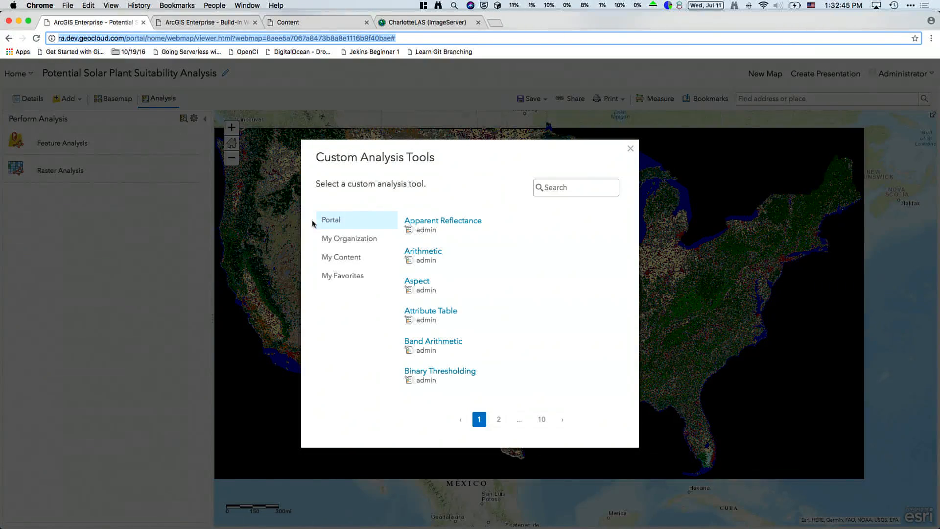
left_click(352, 257)
Step: Search for 'solar' and load the Potential Solar Power Plant Locations.rft template
left_click(615, 190)
type("polar")
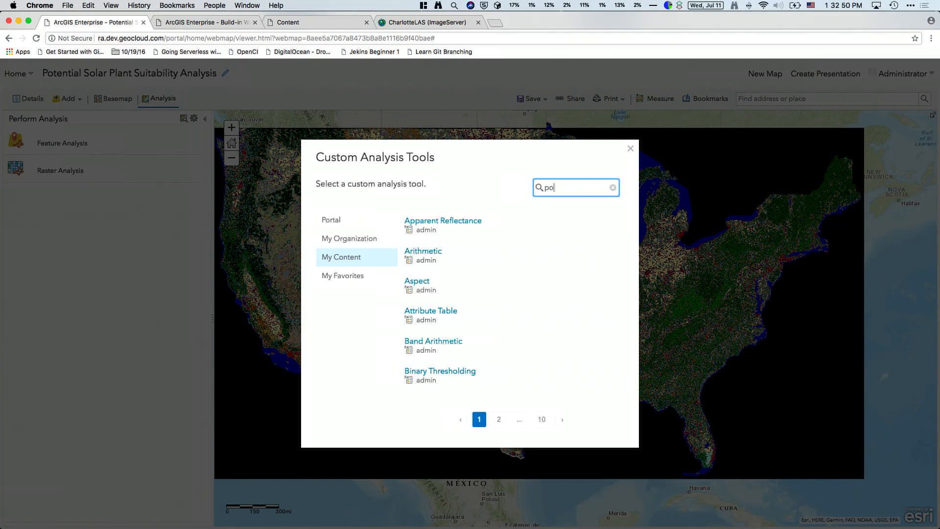
key("BackSpace")
key("BackSpace")
key("BackSpace")
key("BackSpace")
key("BackSpace")
type("solar")
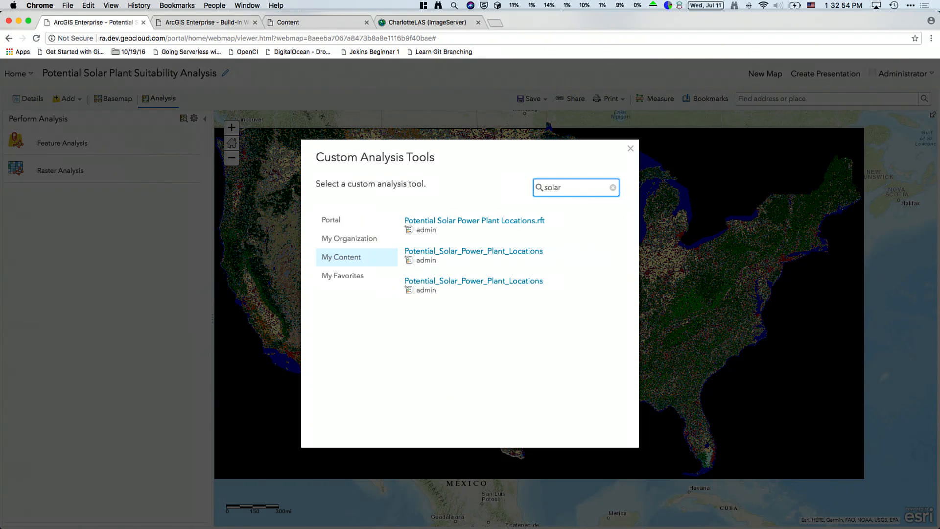
left_click(497, 225)
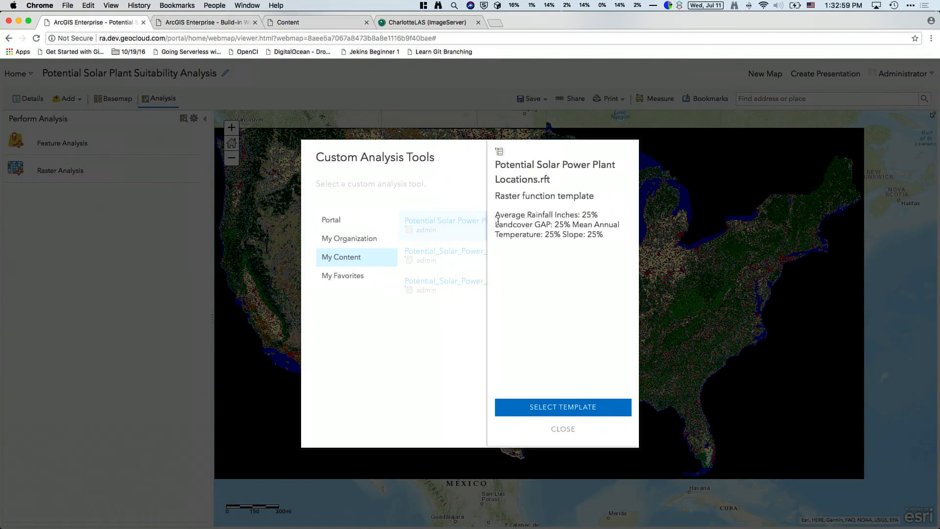
left_click(560, 411)
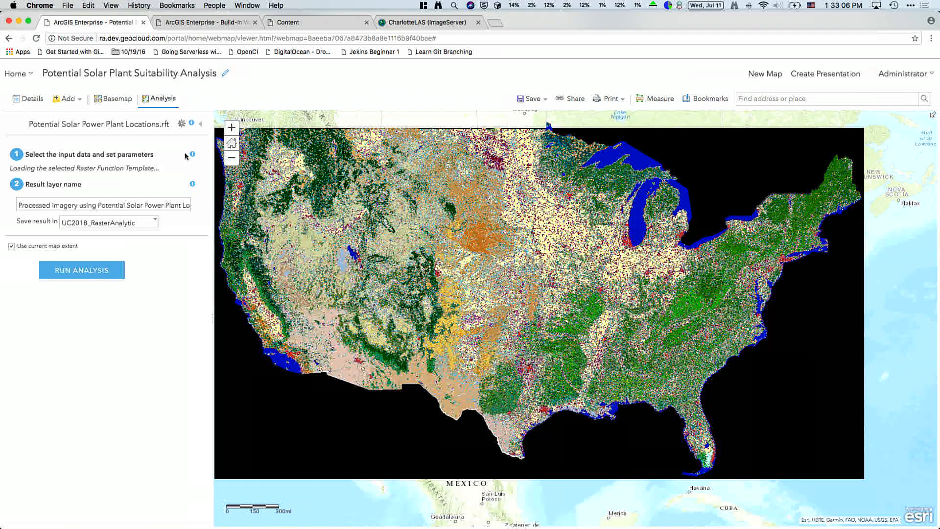
Step: Reload the other Potential_Solar_Power_Plant_Locations template from My Content as the analysis tool
left_click(201, 125)
left_click(181, 119)
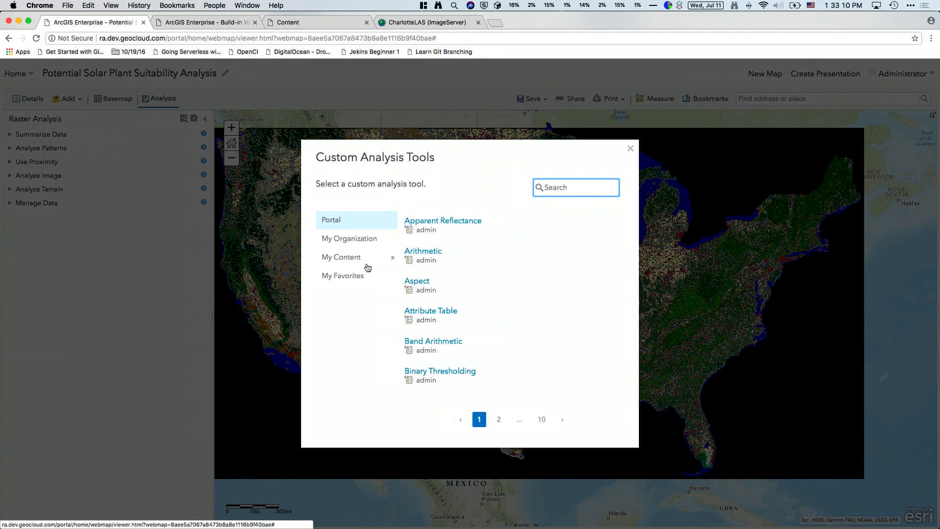
left_click(371, 257)
left_click(569, 191)
type("solar")
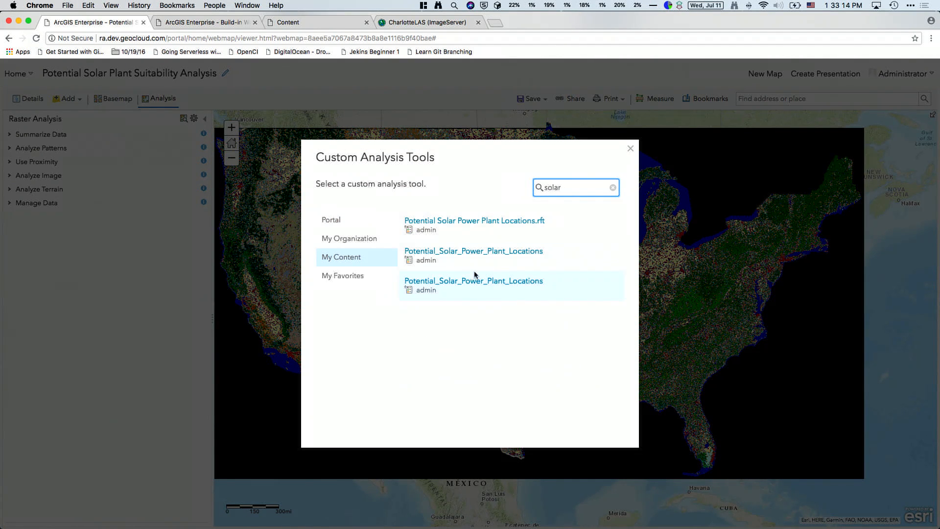
left_click(483, 251)
left_click(563, 407)
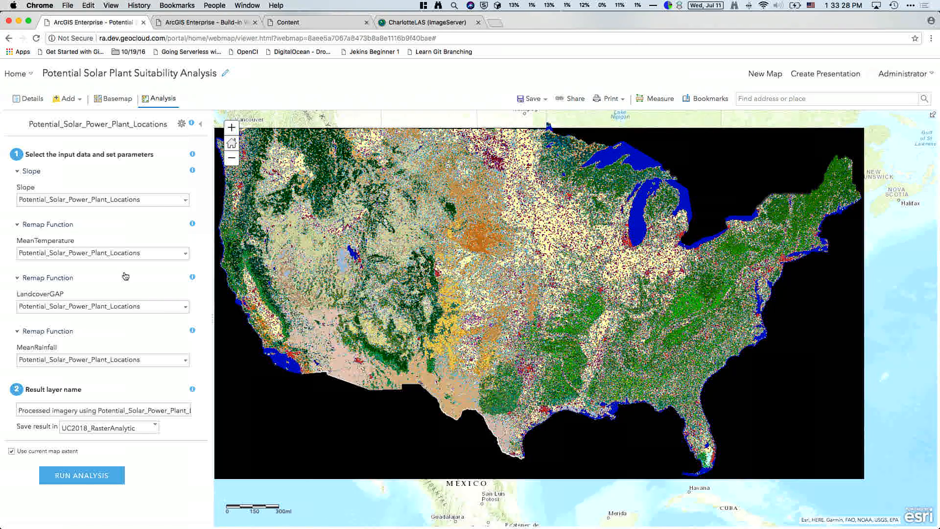
Step: Set inputs to USA_Elevation_Slope, USA_Mean_Temperature, USA_Landcover_GAP and USA_Mean_Rainfall
left_click(185, 202)
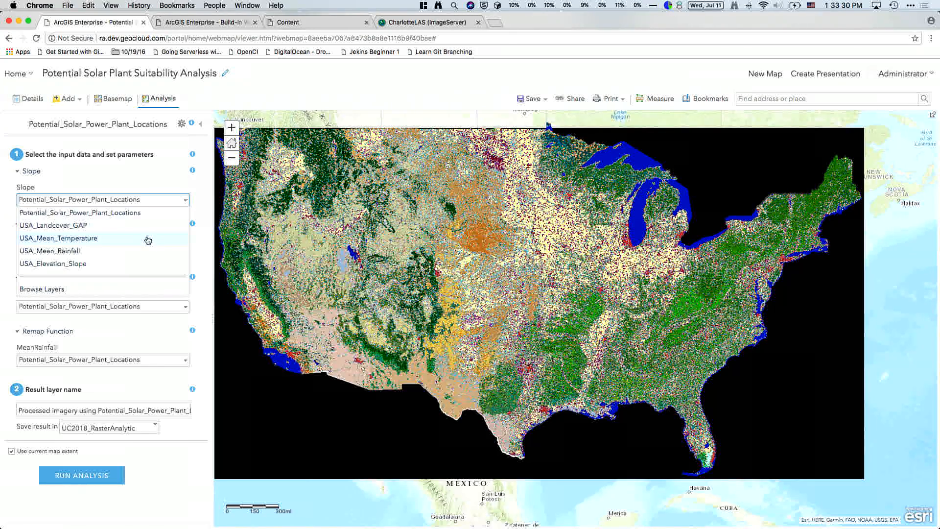
left_click(120, 263)
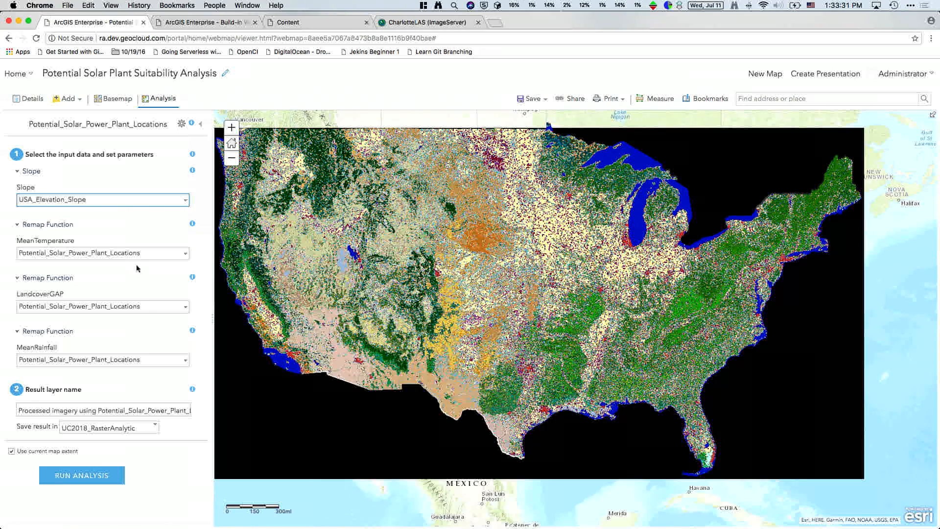
left_click(185, 254)
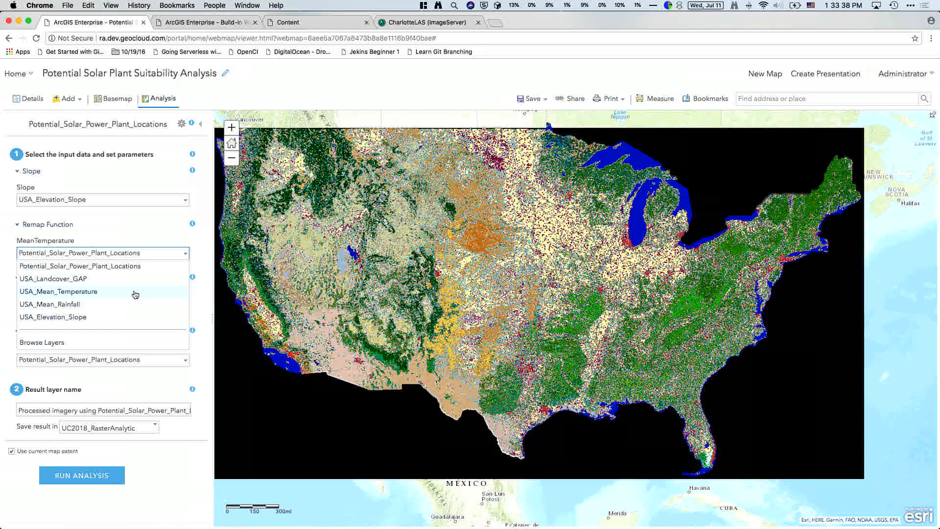
left_click(119, 293)
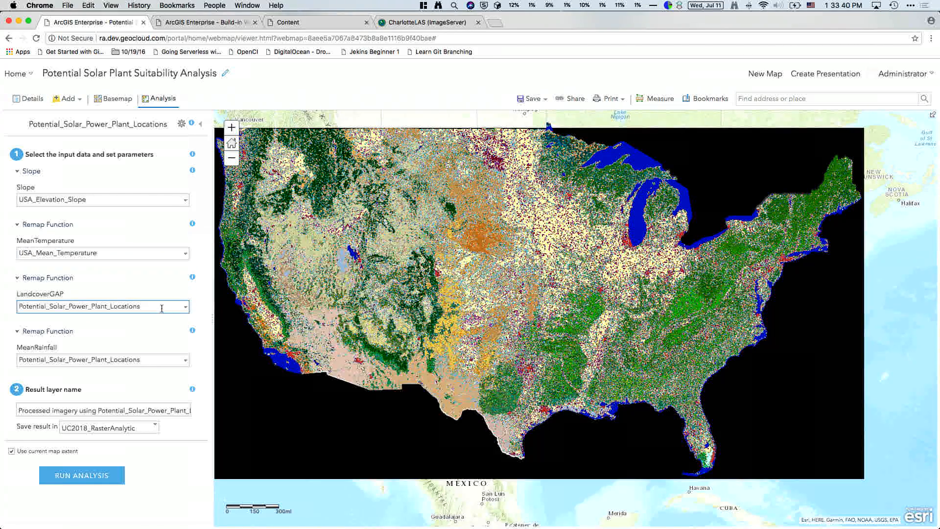
left_click(185, 309)
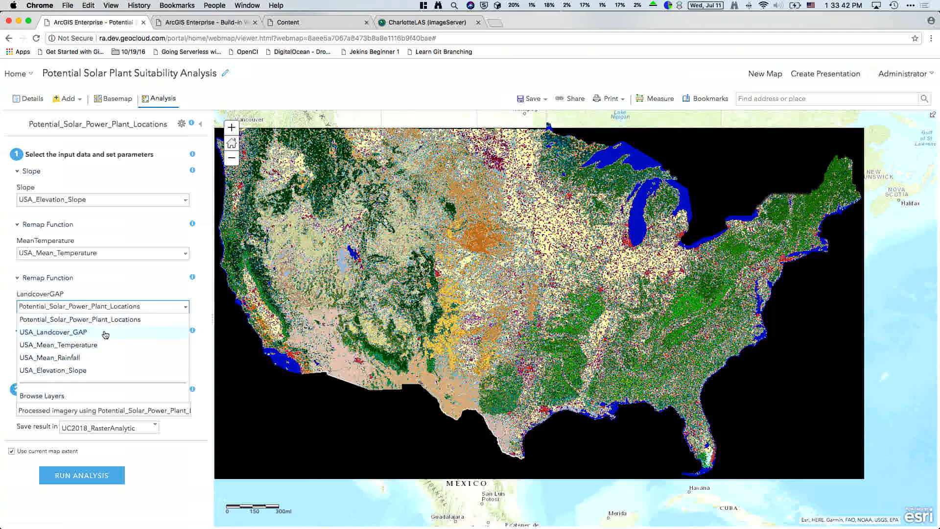
left_click(105, 333)
left_click(185, 363)
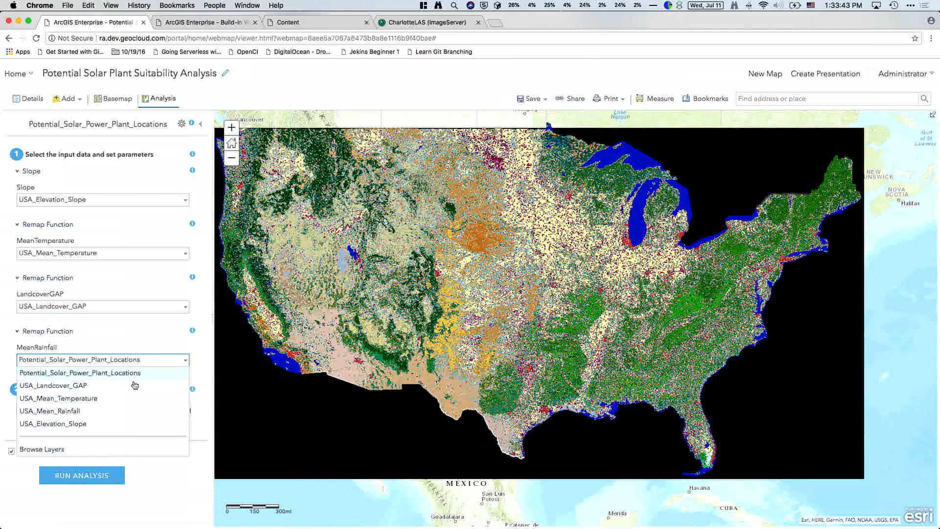
left_click(117, 411)
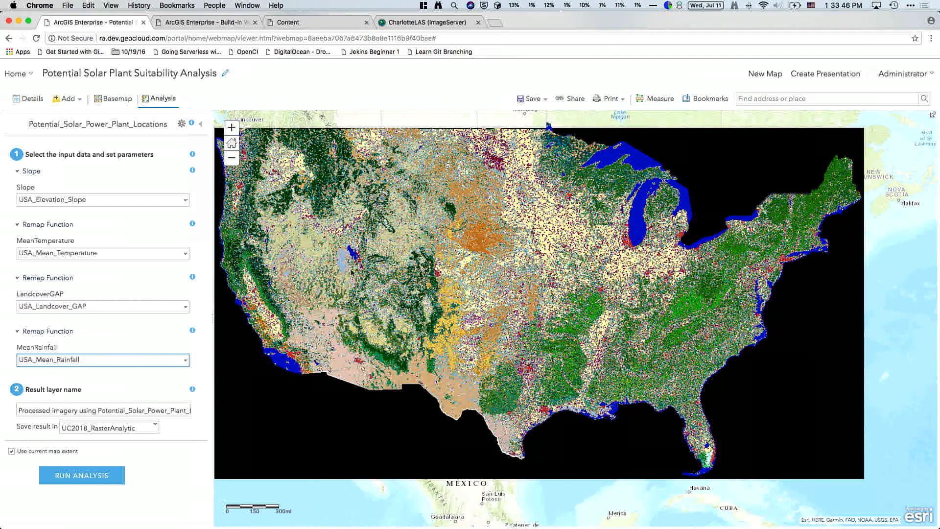
Step: Zoom the map to the Salton Sea in Southern California and run the analysis
left_click_drag(449, 295, 450, 275)
left_click(232, 131)
left_click(233, 131)
left_click_drag(330, 363, 541, 205)
left_click_drag(323, 314, 617, 183)
left_click(234, 130)
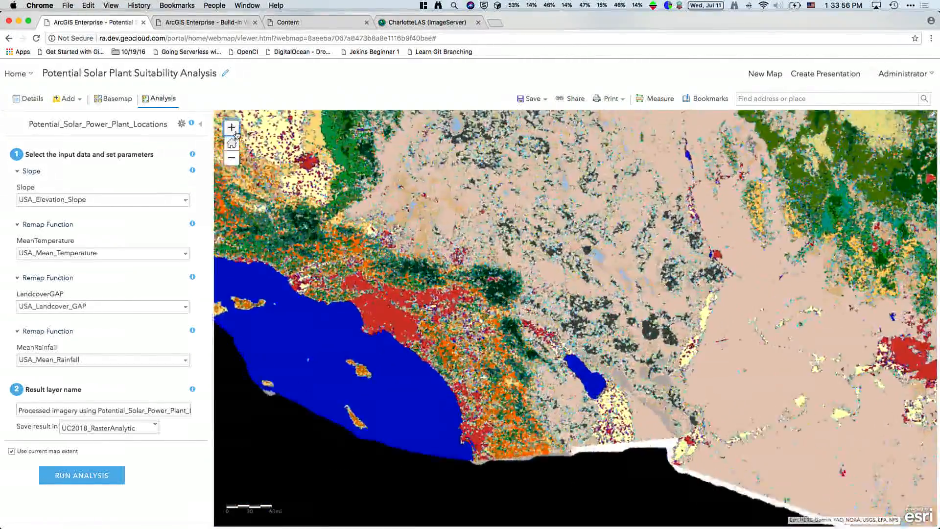
left_click(234, 130)
left_click(232, 128)
left_click_drag(629, 464, 452, 243)
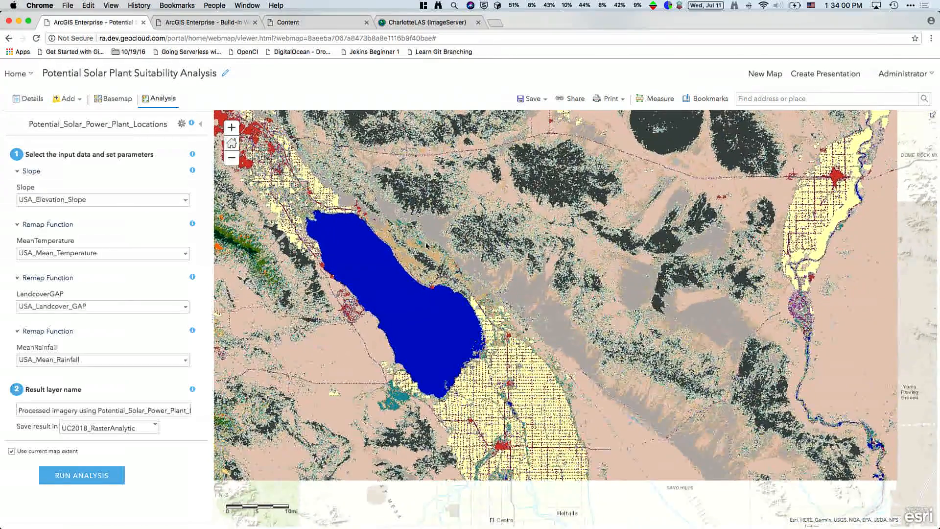
left_click(233, 127)
left_click_drag(334, 230, 542, 265)
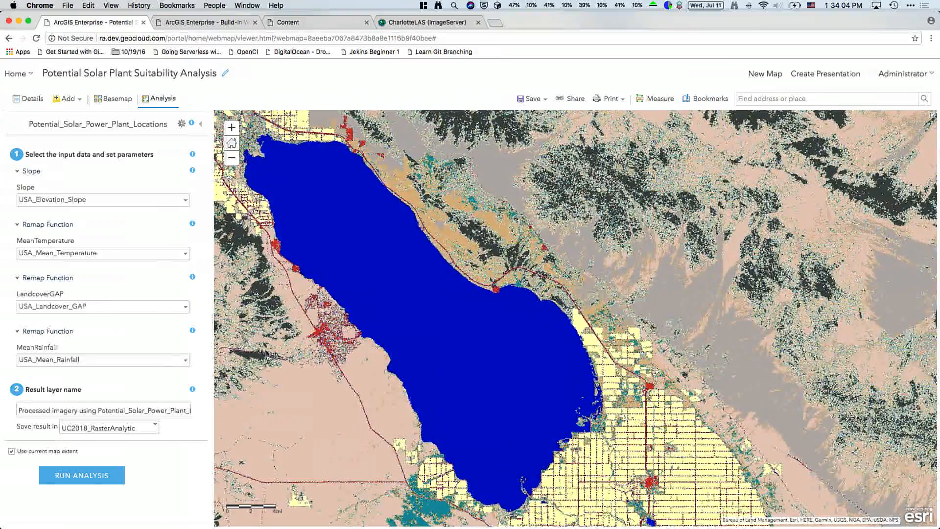
left_click(89, 479)
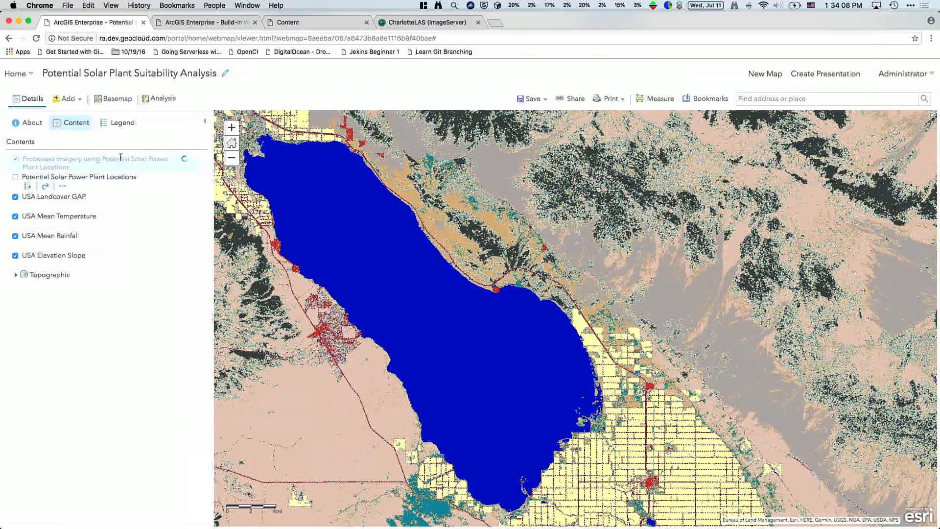